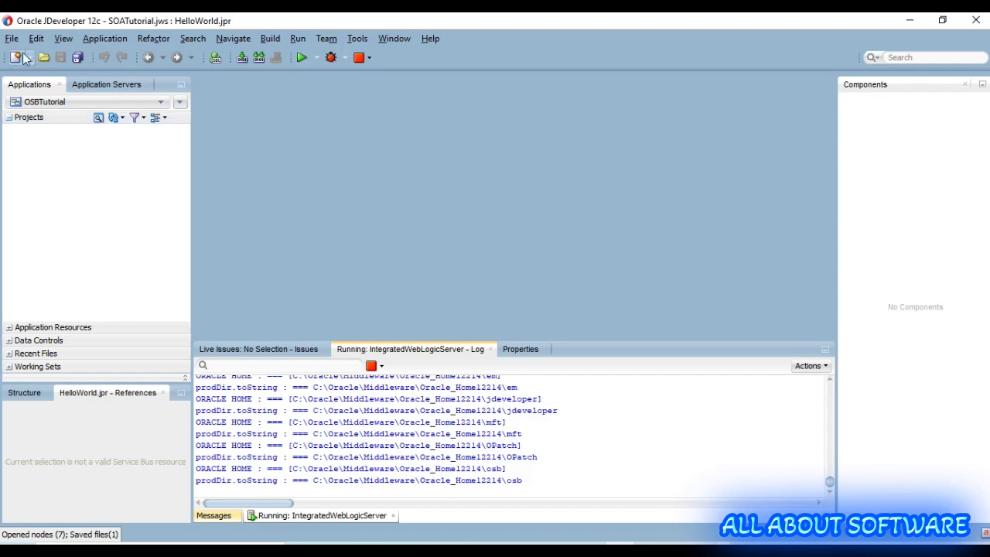
Create a new Service Bus project named Projects in the OSBTutorial application
left_click(12, 39)
mouse_move(17, 60)
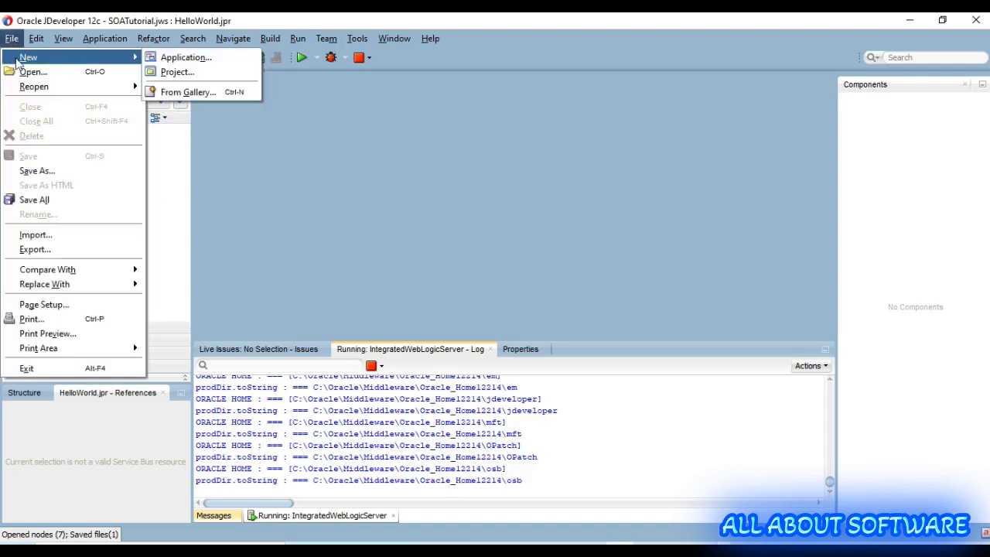
left_click(175, 72)
left_click(497, 287)
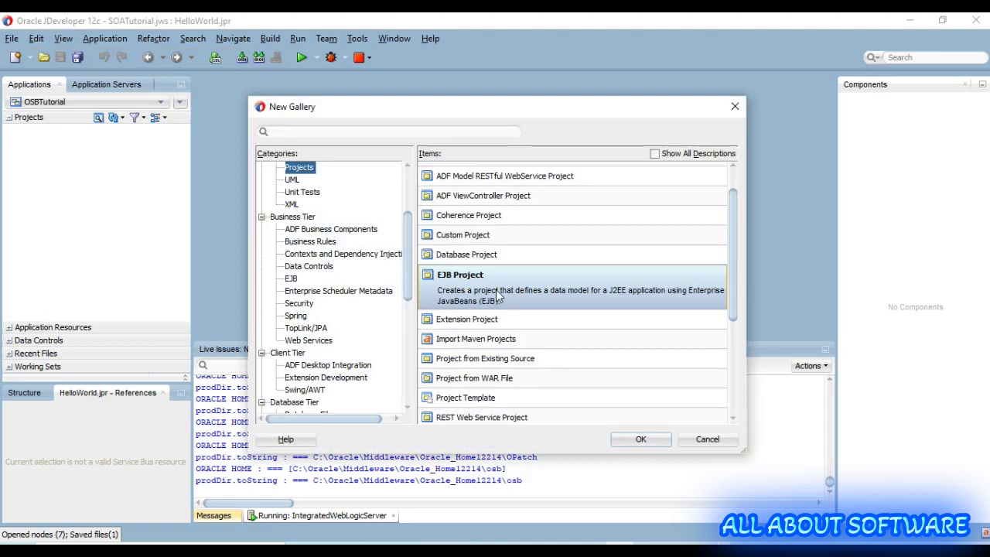
left_click(335, 131)
type("service bus")
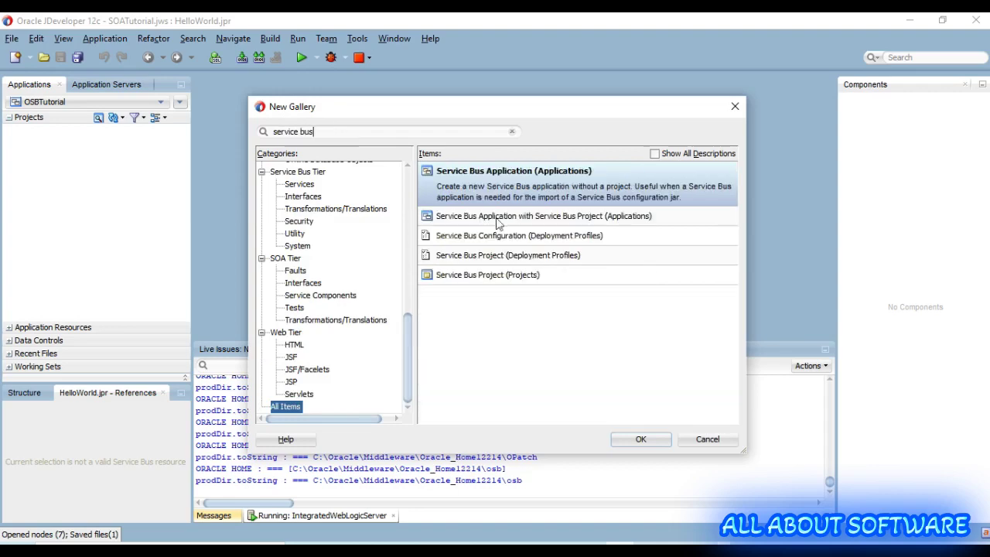
double_click(518, 274)
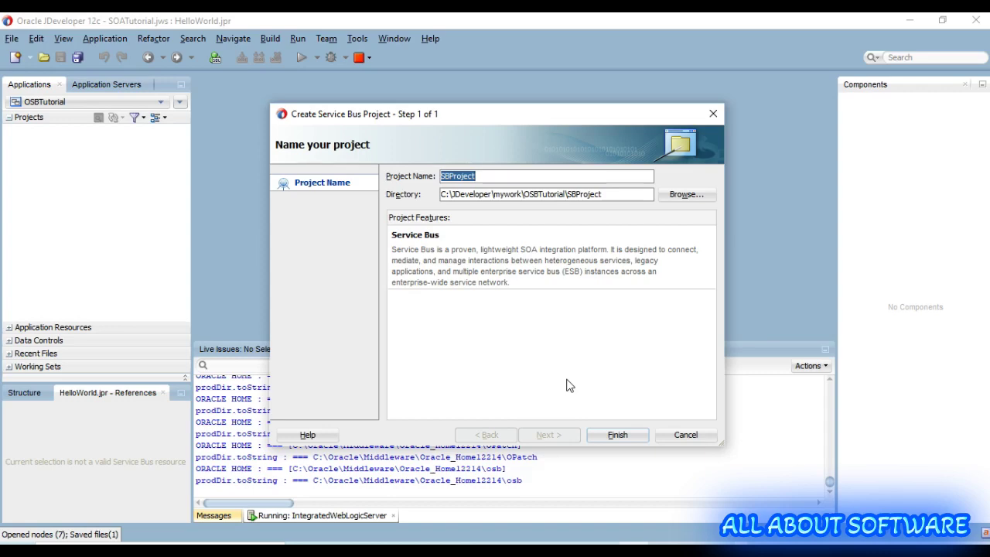
type("H")
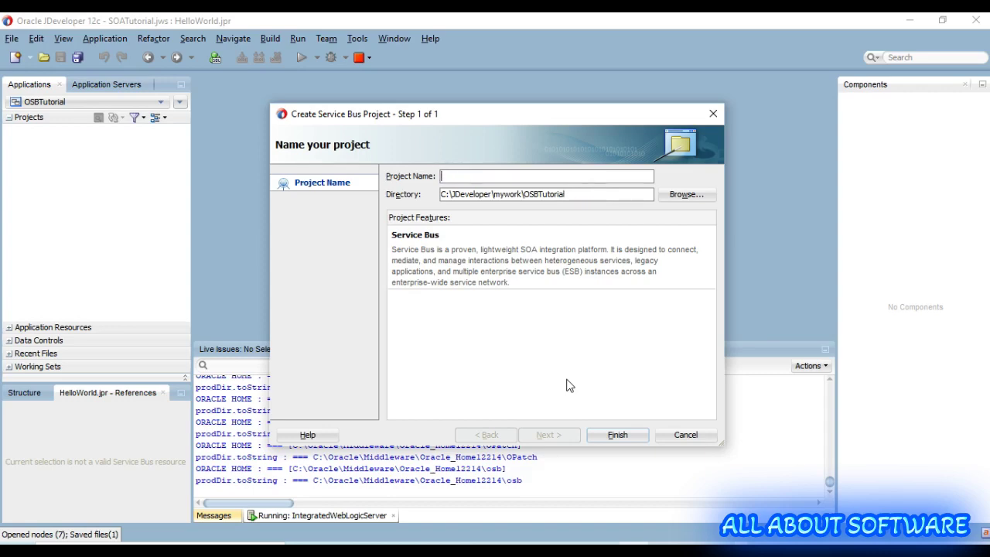
type("Projects")
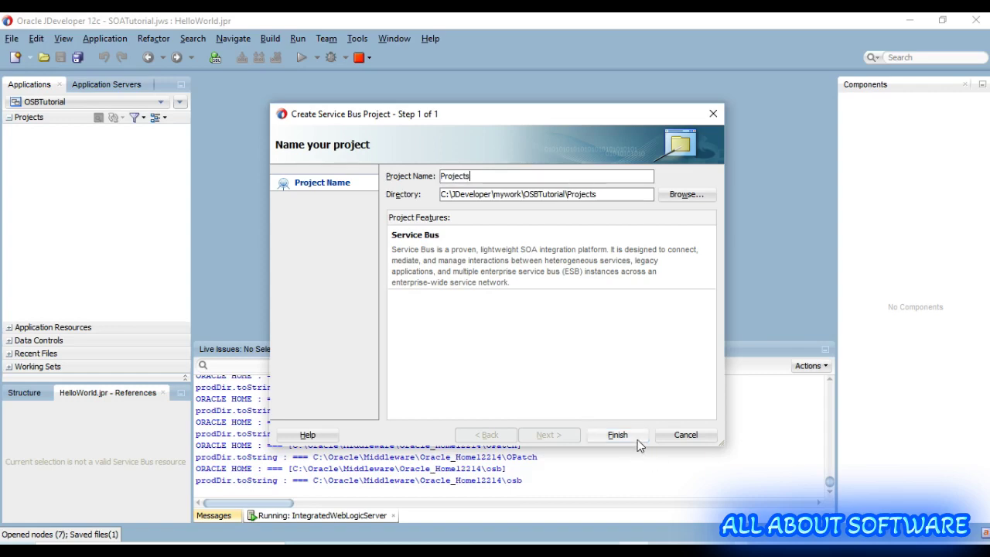
left_click(632, 436)
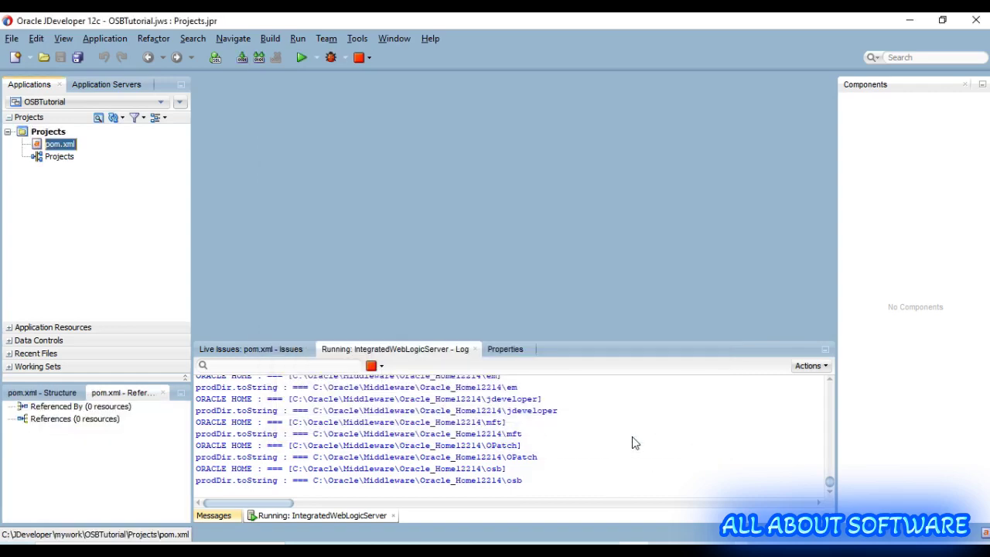
Add a folder named HelloWorld to the Projects project and expand it
left_click(58, 134)
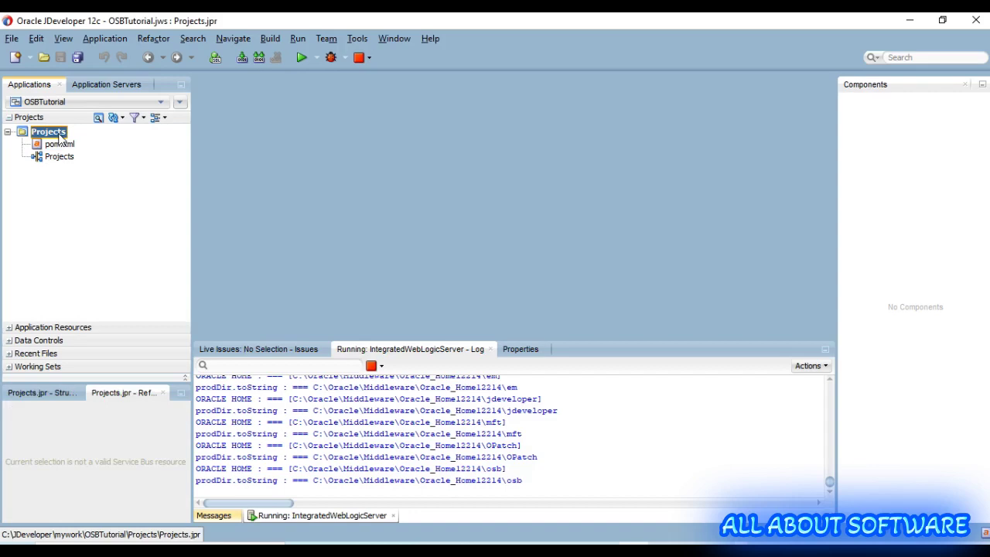
right_click(59, 136)
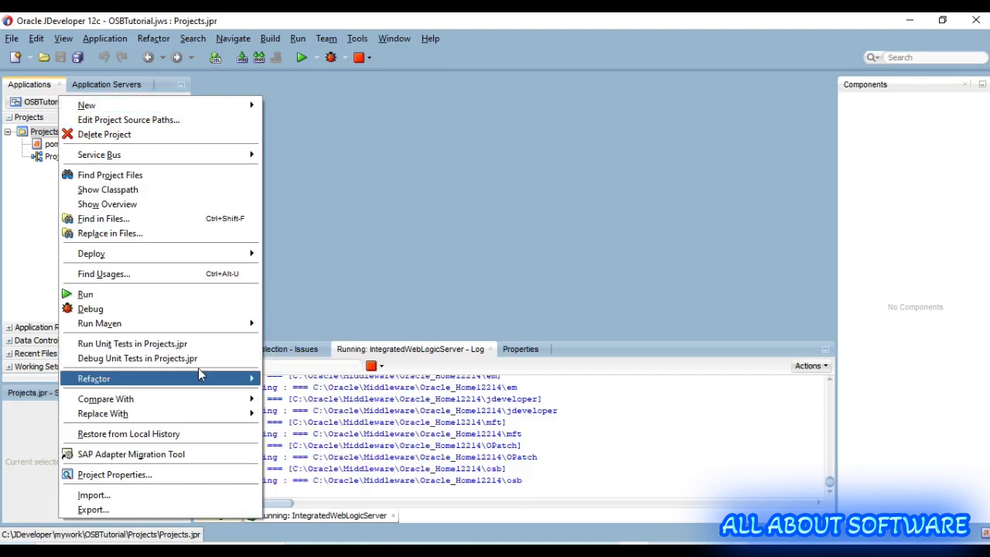
mouse_move(158, 105)
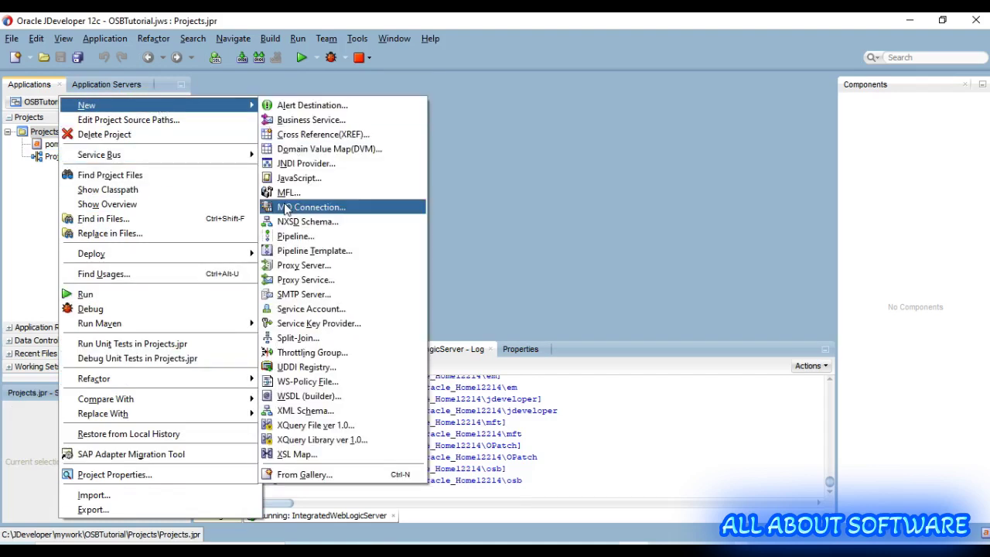
left_click(310, 474)
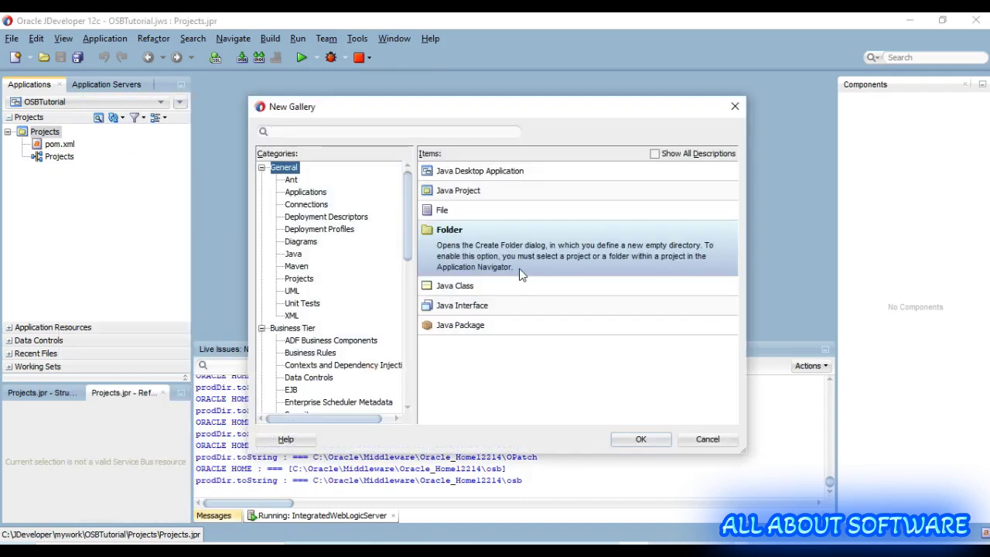
double_click(465, 266)
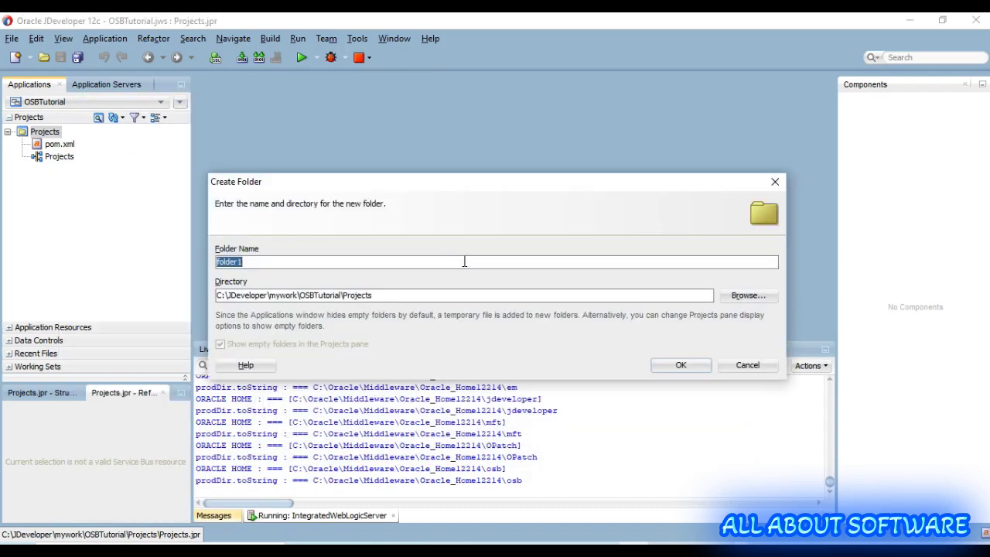
type("HelloWorld")
left_click(671, 366)
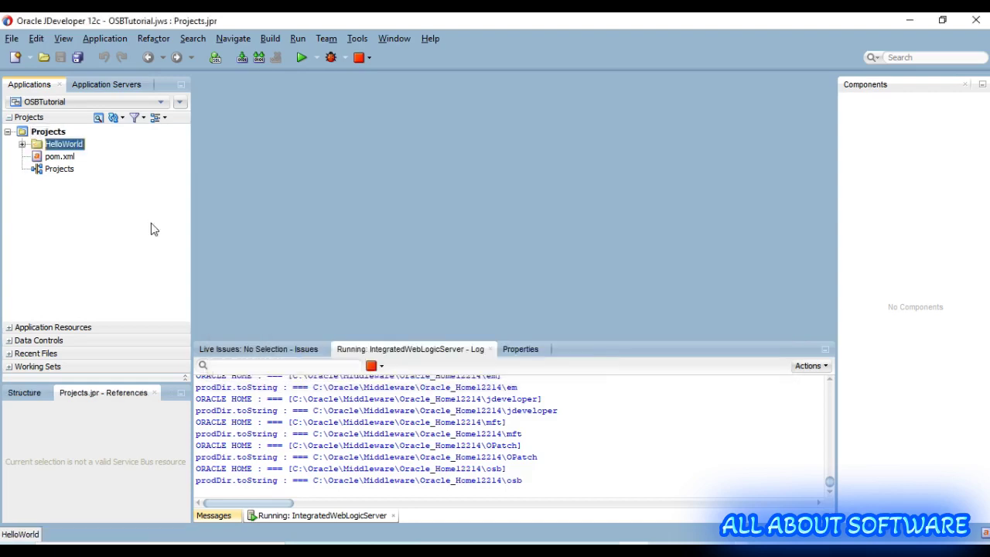
left_click(23, 145)
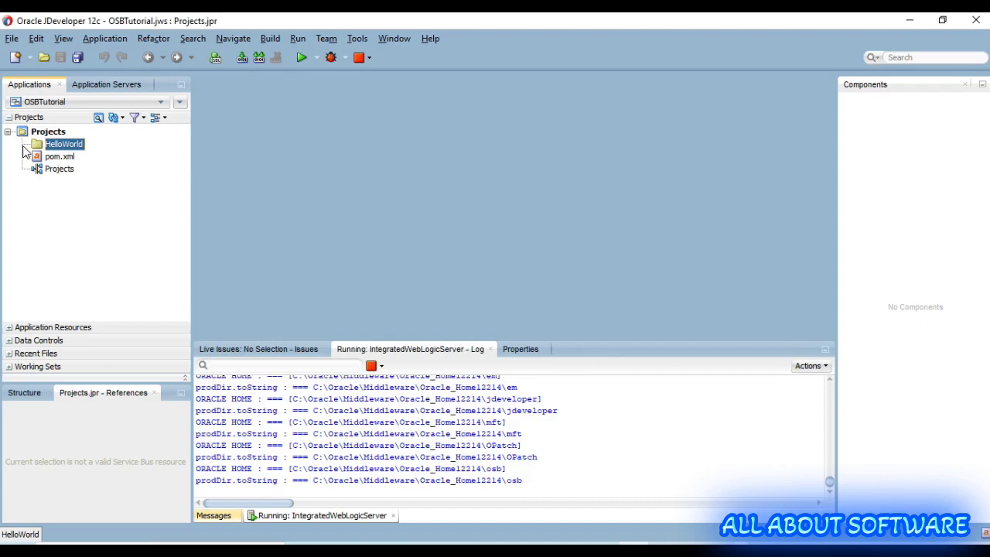
Switch to File Explorer and look through the Schemas folder inside ZZZ_HelpFiles
left_click(443, 543)
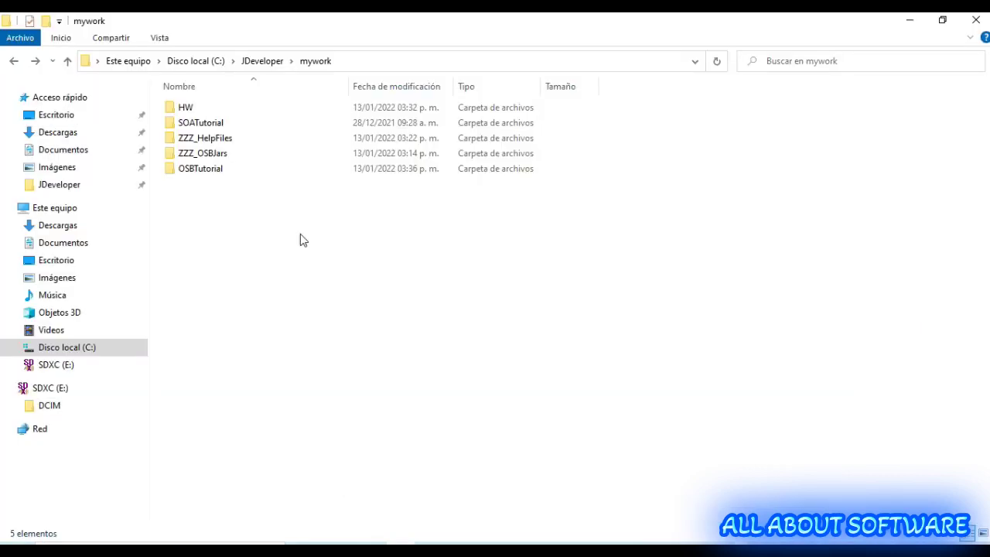
double_click(214, 139)
key("Down")
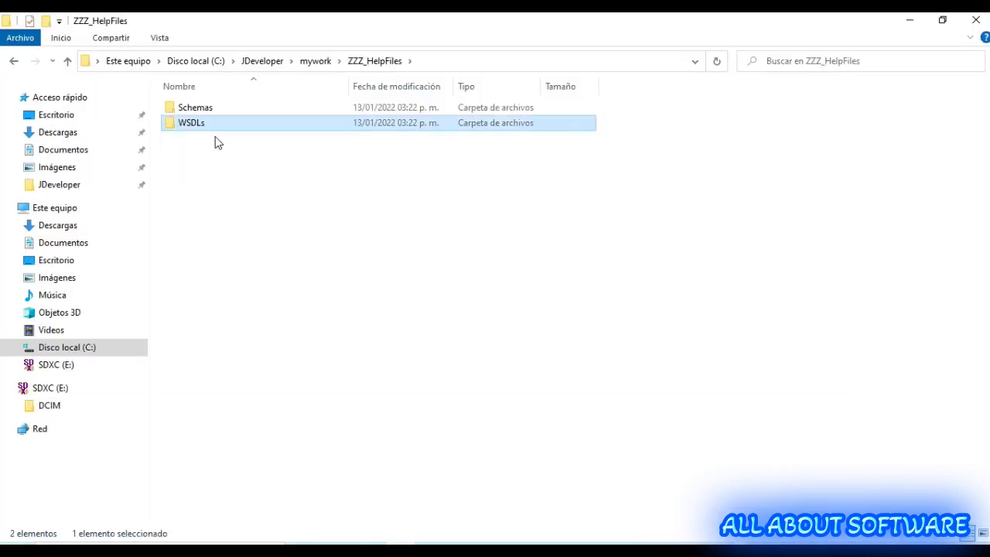
key("Up")
key("Return")
key("Down")
key("BackSpace")
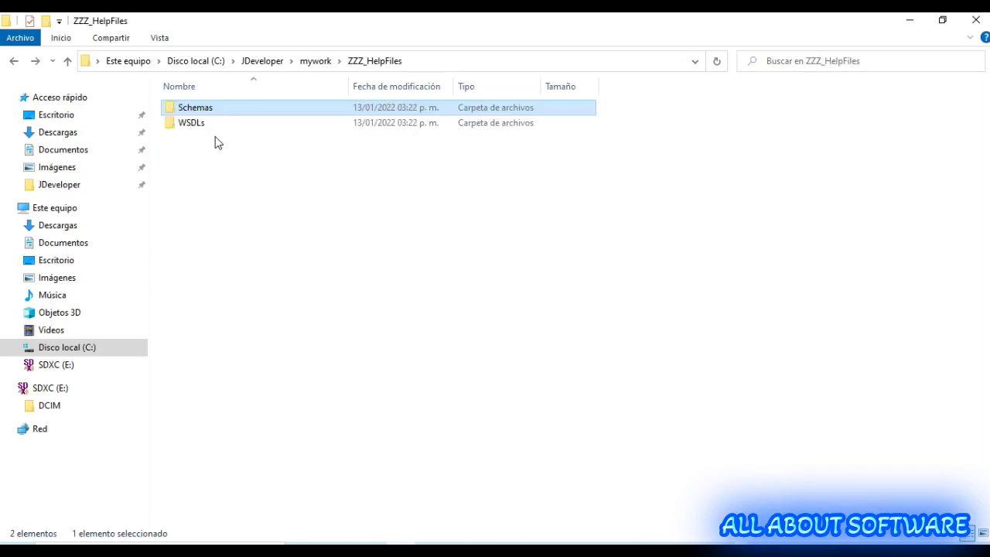
Open HelloWorld.wsdl from the WSDLs folder, review its messages, port type and binding, and close it
key("Down")
key("Return")
key("Down")
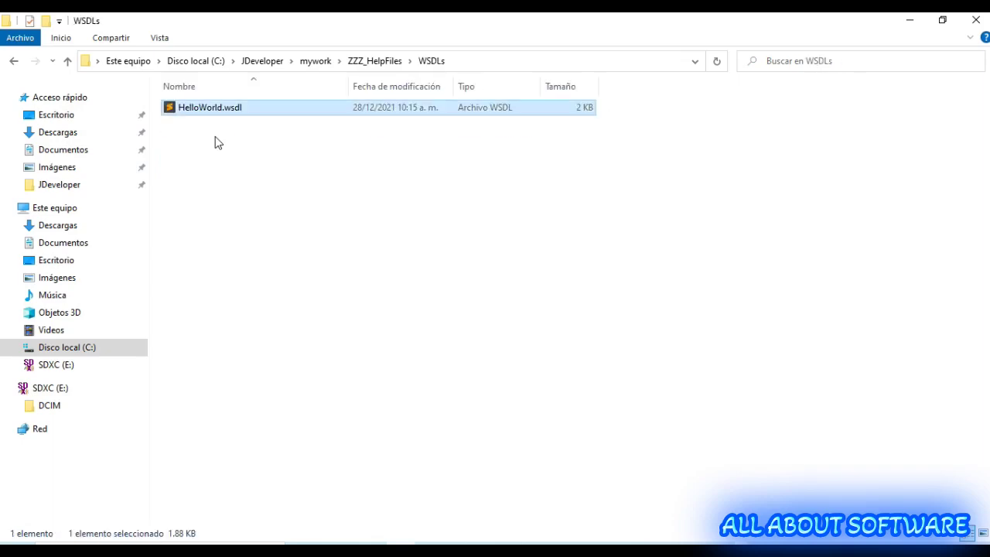
key("Return")
scroll(939, 243, "down", 6)
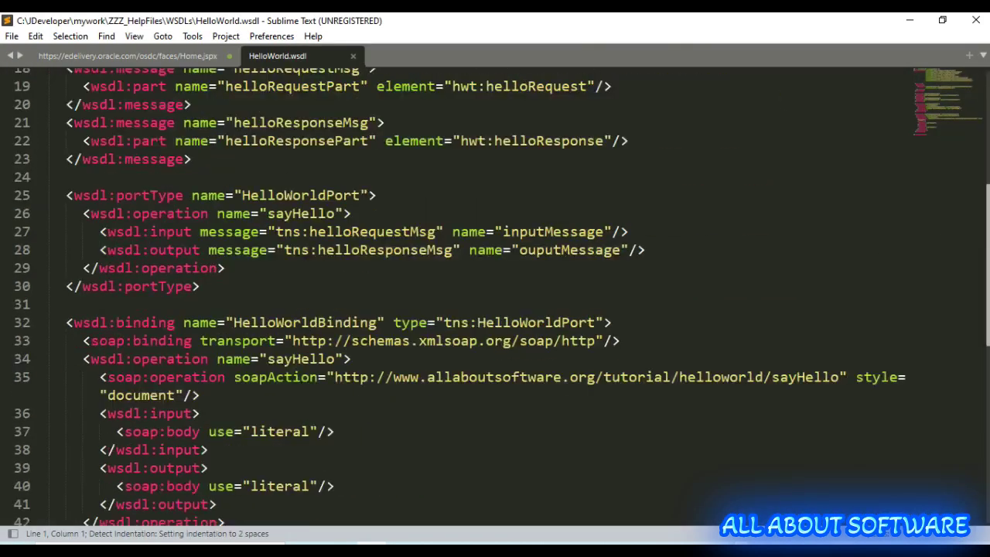
scroll(480, 210, "down", 3)
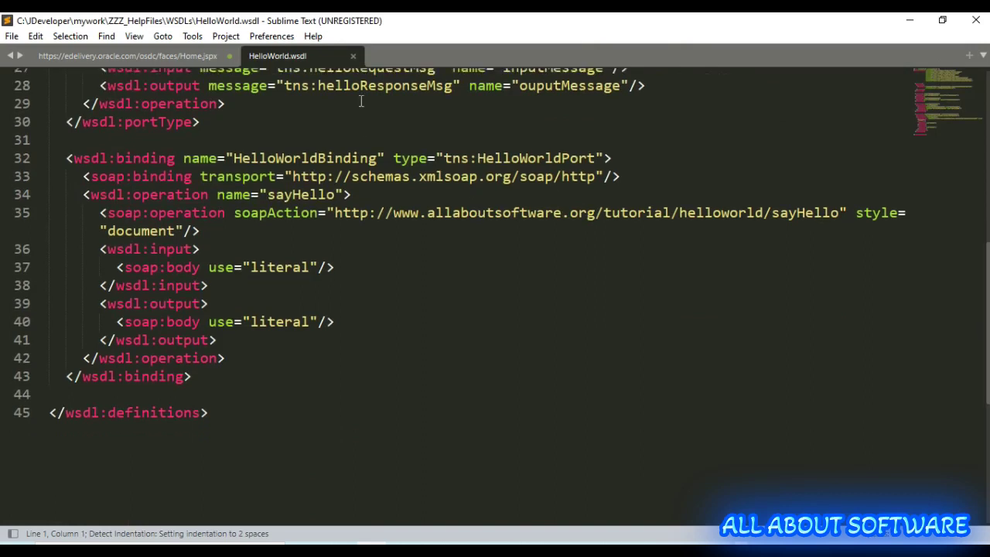
left_click(353, 56)
left_click(908, 21)
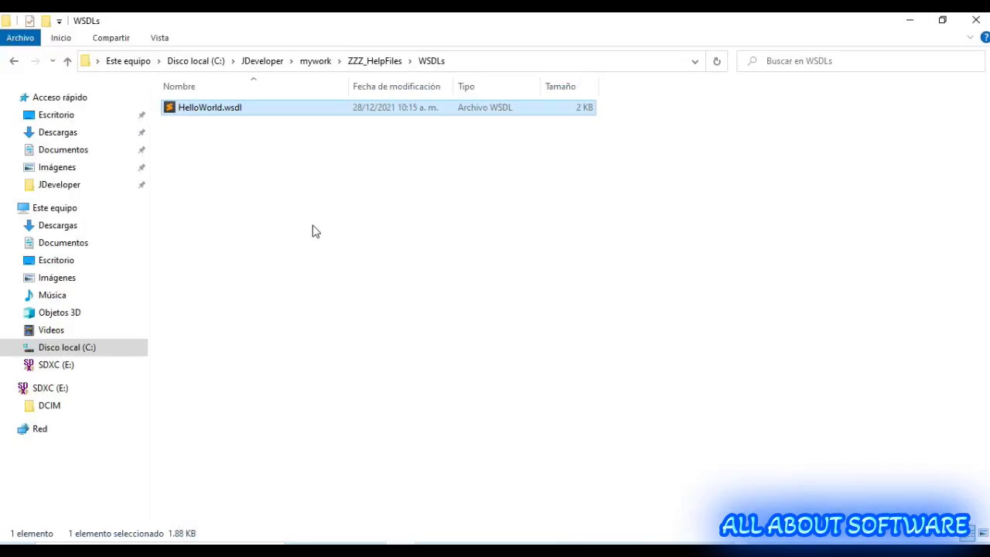
Open HelloWorld.xsd from the Schemas folder, review its element and type definitions, and close it
key("alt+Up")
key("Up")
key("Return")
key("Down")
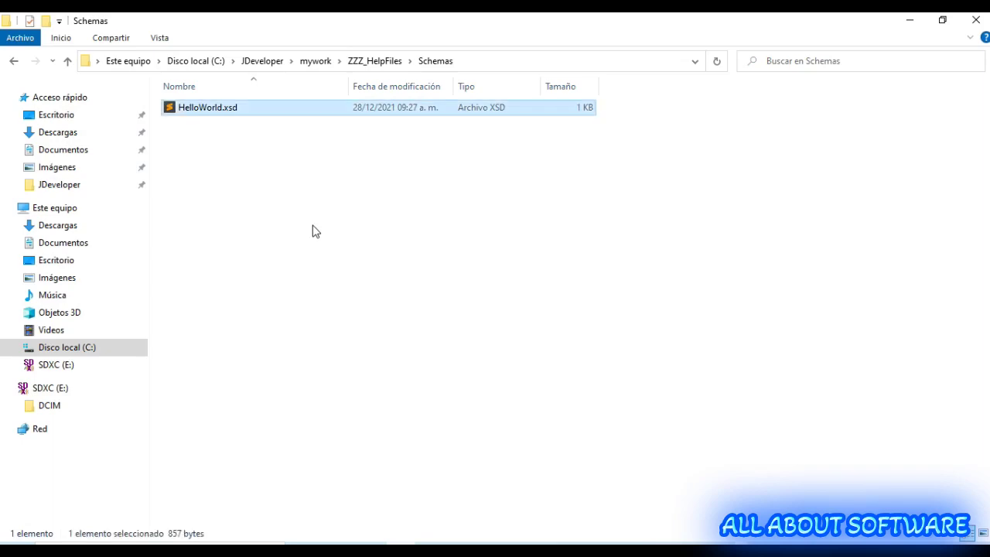
key("Return")
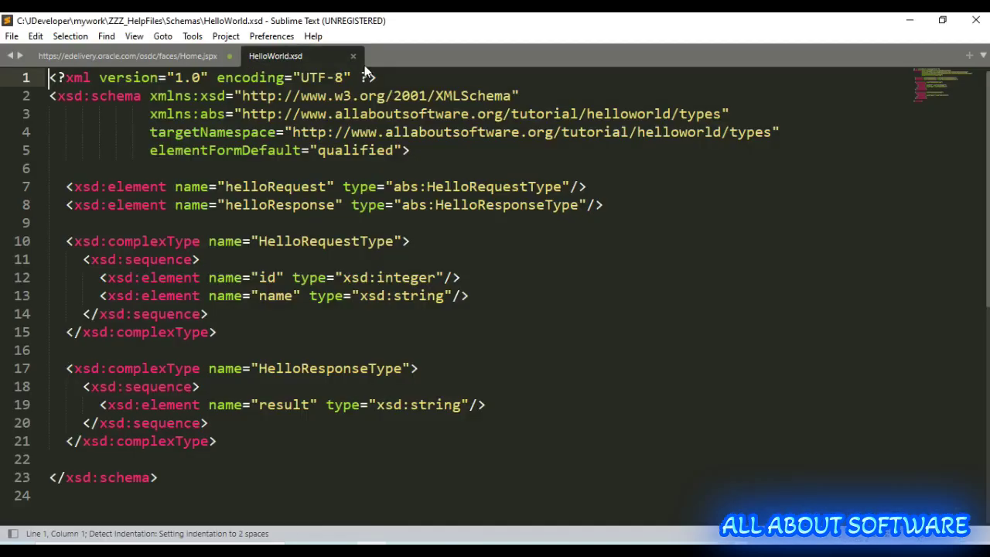
left_click(353, 56)
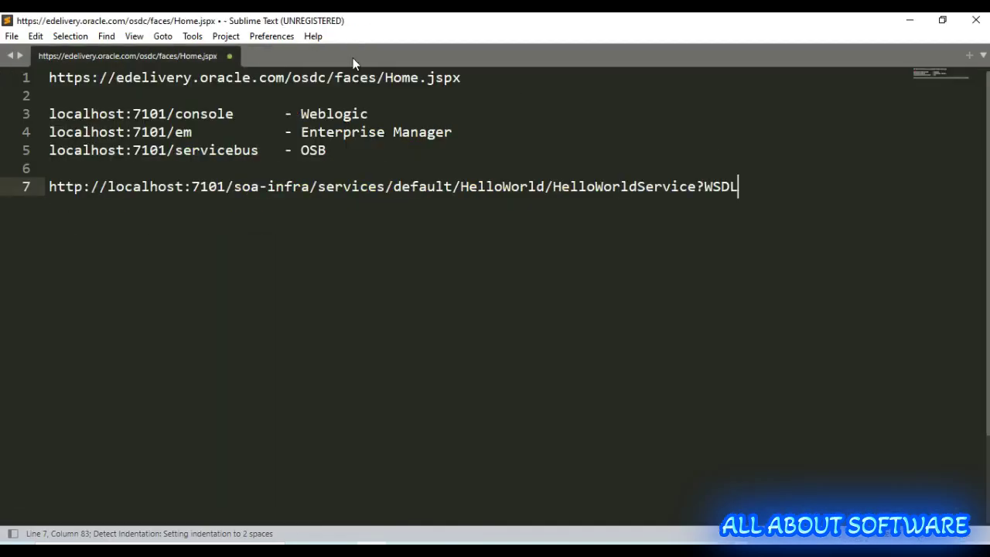
left_click(909, 21)
Browse to the Projects folder inside mywork's OSBTutorial folder to view its contents
key("alt+Up")
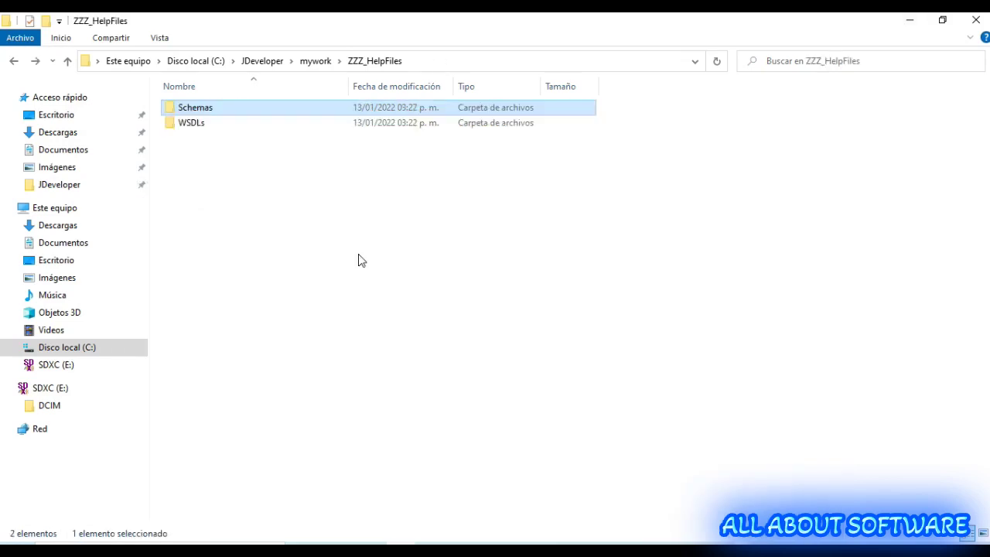
key("alt+Up")
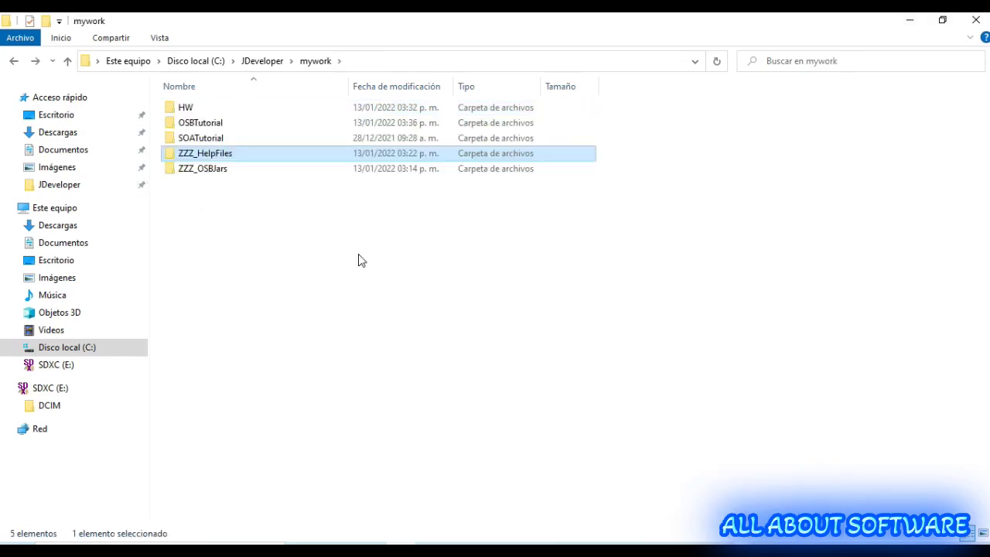
key("Up")
key("Up")
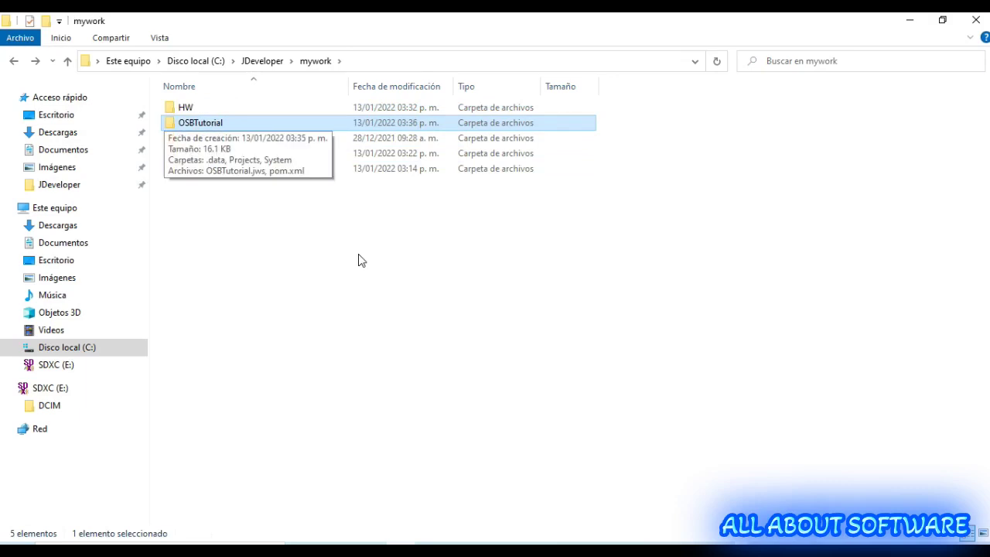
key("Return")
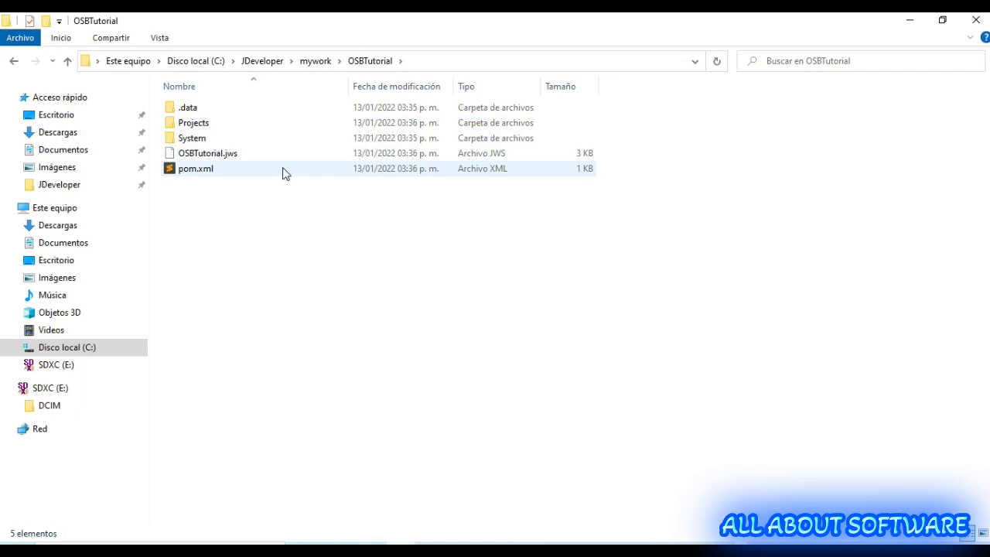
double_click(205, 129)
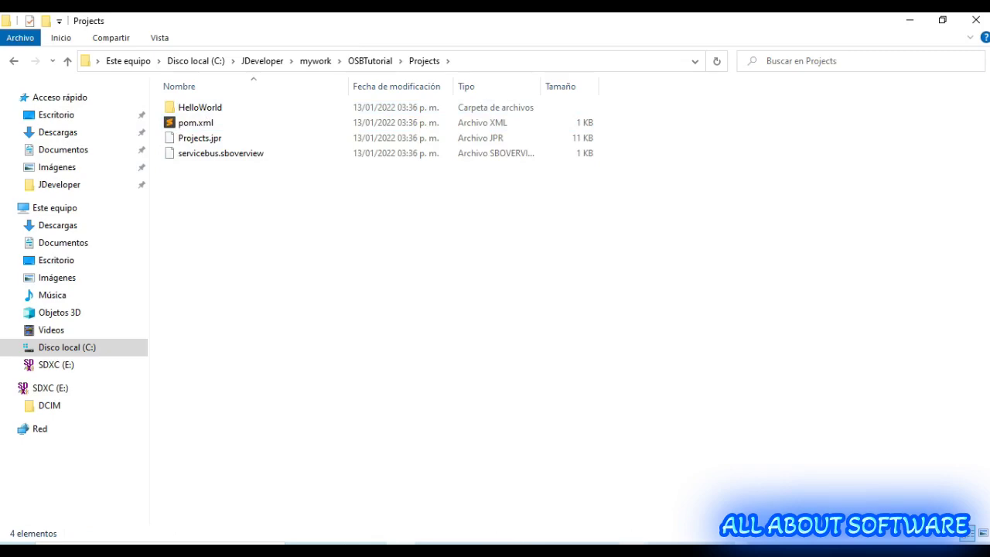
left_click(623, 541)
right_click(65, 146)
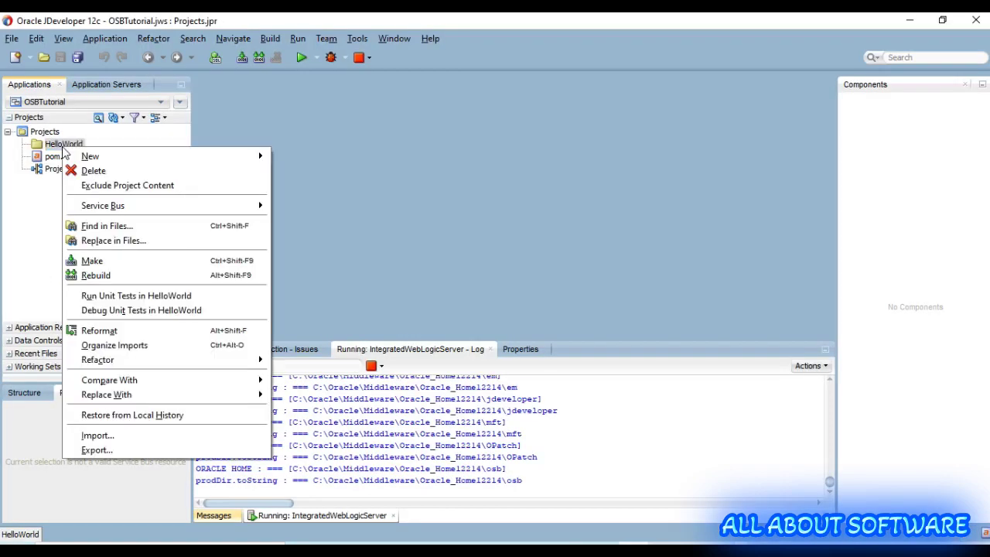
mouse_move(107, 156)
key("Escape")
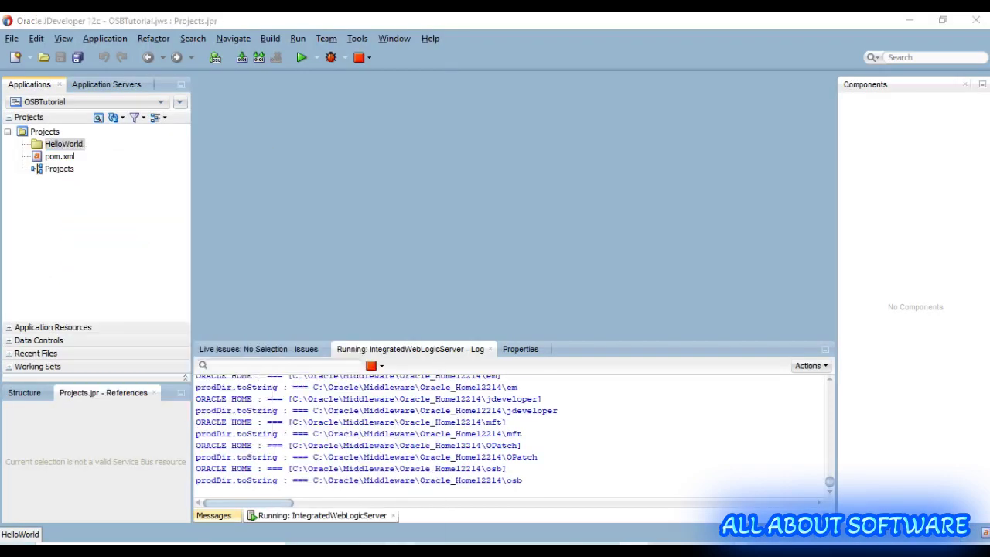
Return to File Explorer and copy the Schemas and WSDLs folders from ZZZ_HelpFiles
key("alt+Tab")
key("BackSpace")
key("Down")
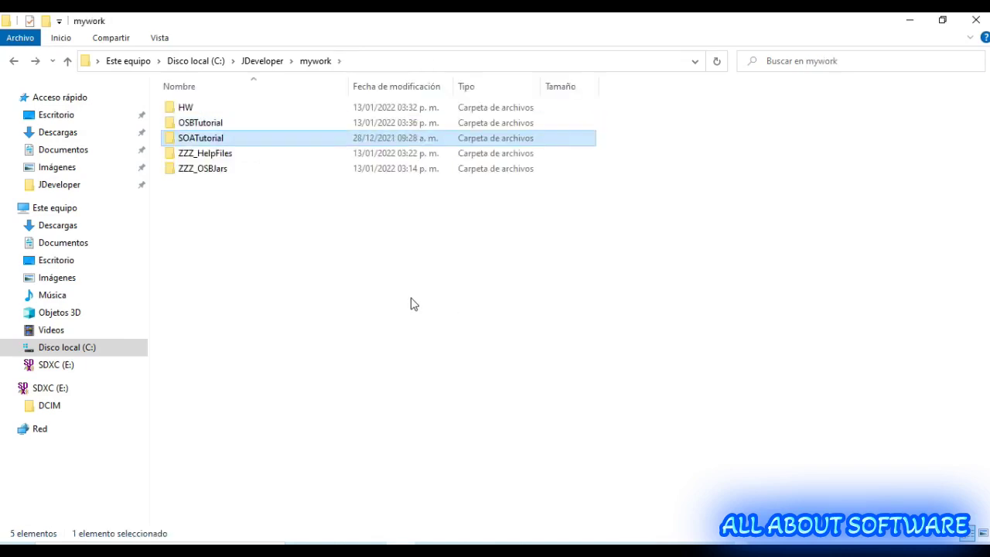
key("Down")
key("Return")
key("Down")
key("ctrl+a")
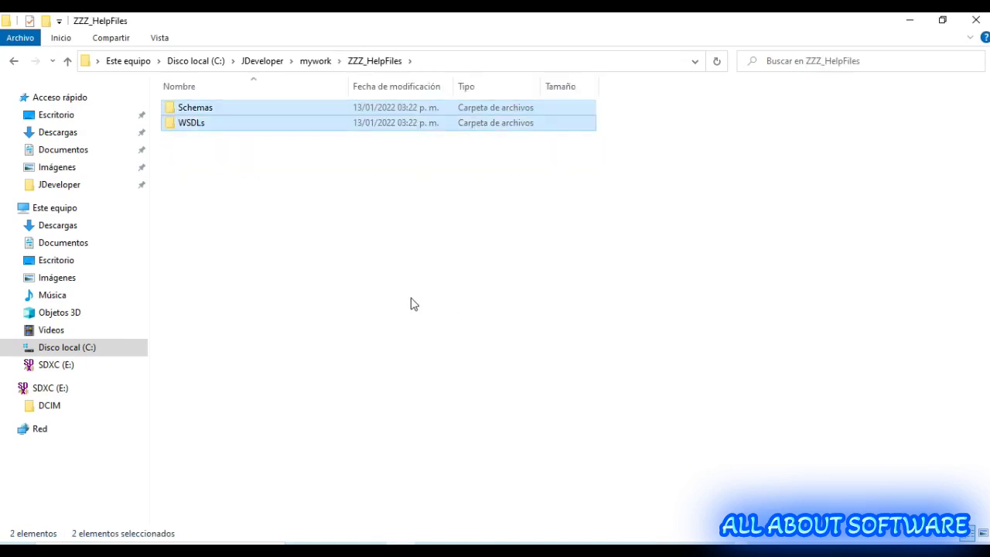
Paste the copied Schemas and WSDLs folders into the HelloWorld folder under OSBTutorial's Projects folder
key("BackSpace")
key("Up")
key("Up")
key("Return")
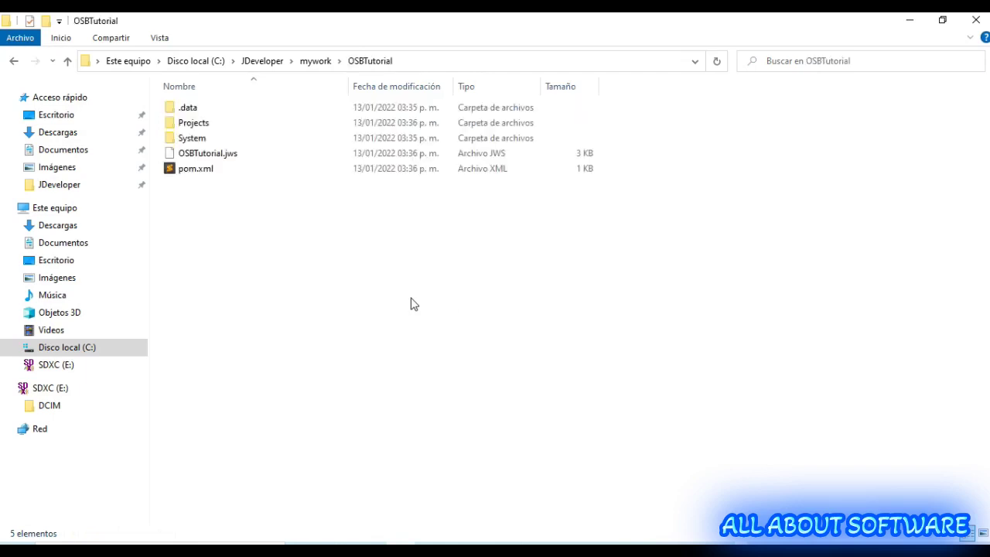
key("Down")
key("Down")
key("Up")
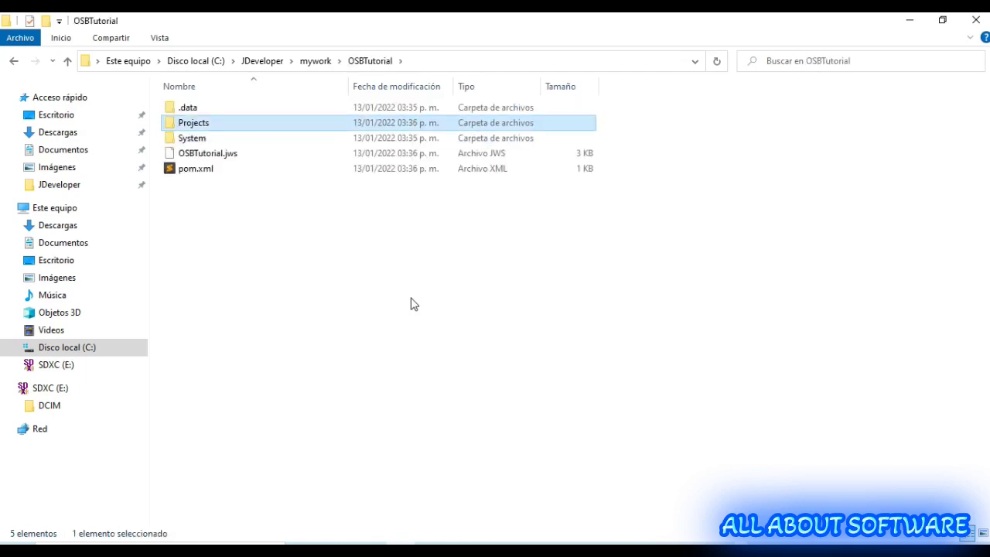
key("Return")
key("Up")
key("Return")
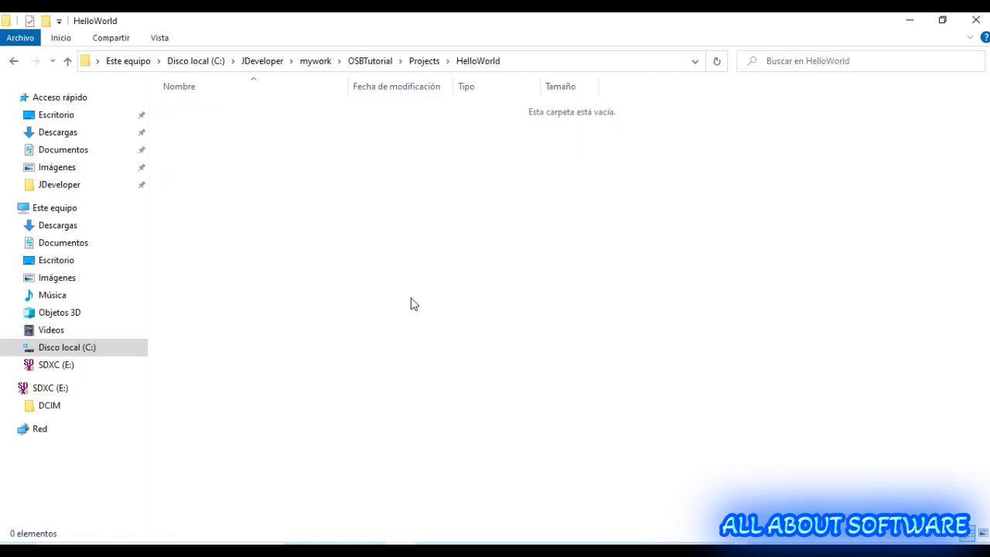
key("ctrl+v")
Switch to JDeveloper, refresh the project tree and expand HelloWorld's Schemas and WSDLs folders
left_click(489, 398)
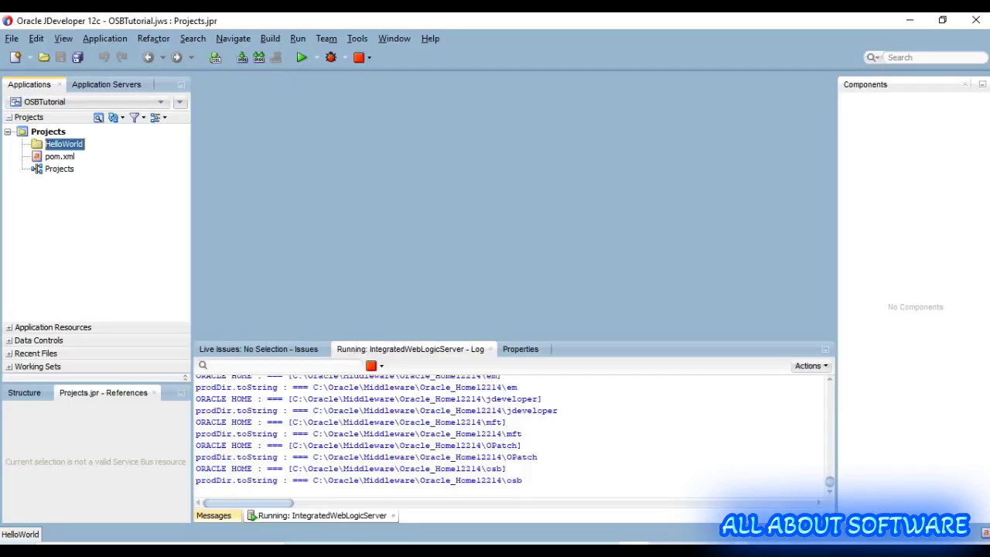
left_click(633, 543)
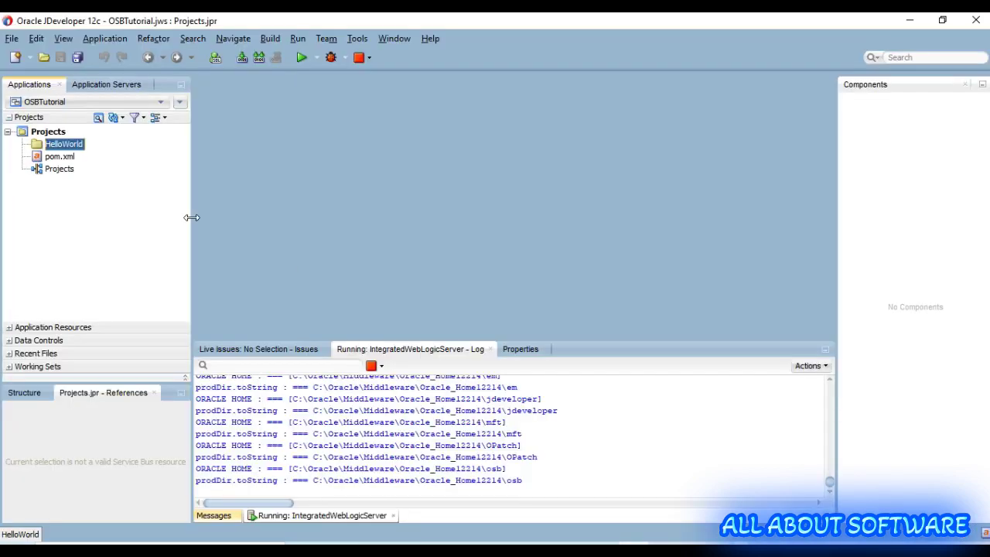
left_click(114, 118)
left_click(151, 133)
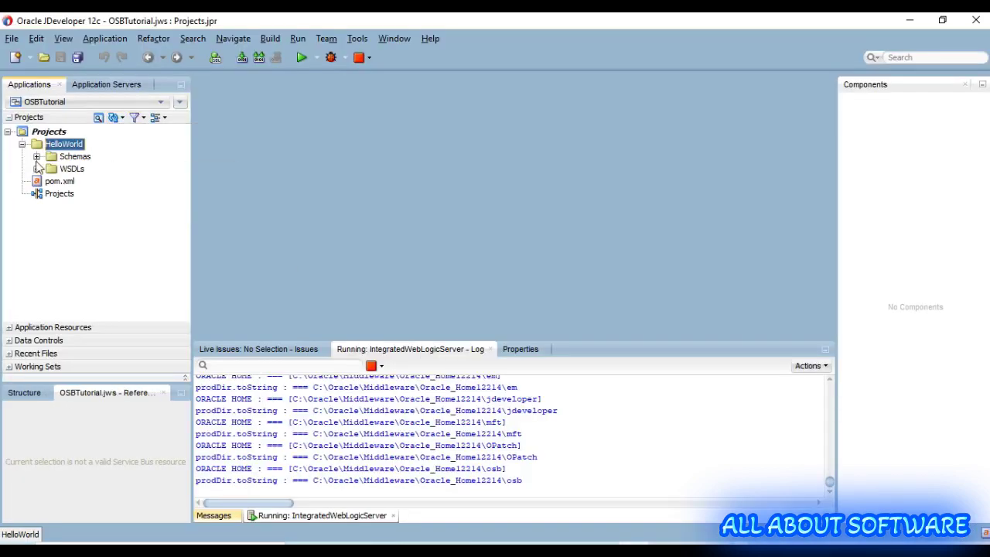
left_click(36, 156)
left_click(37, 181)
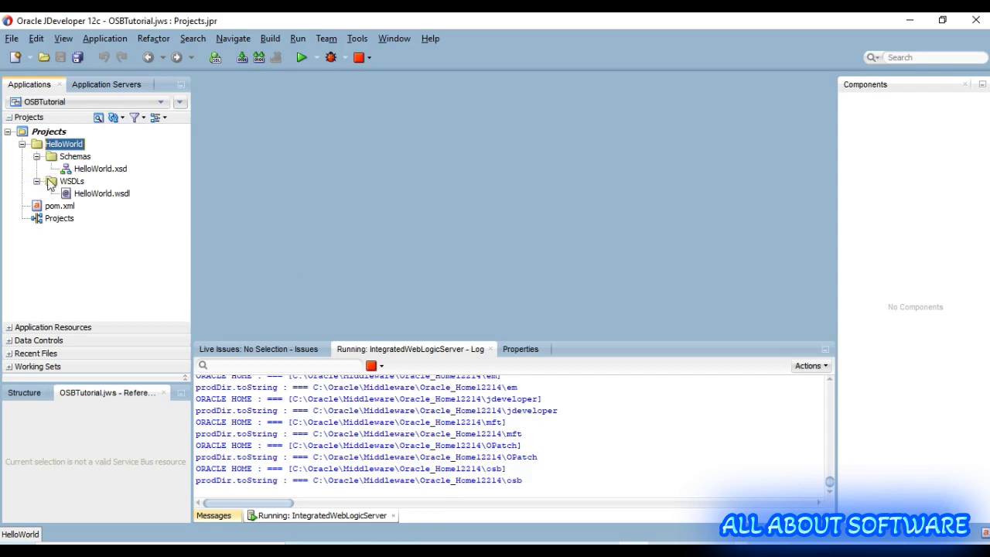
Open HelloWorld.xsd and HelloWorld.wsdl from the project and view the WSDL's source code
double_click(100, 168)
double_click(108, 193)
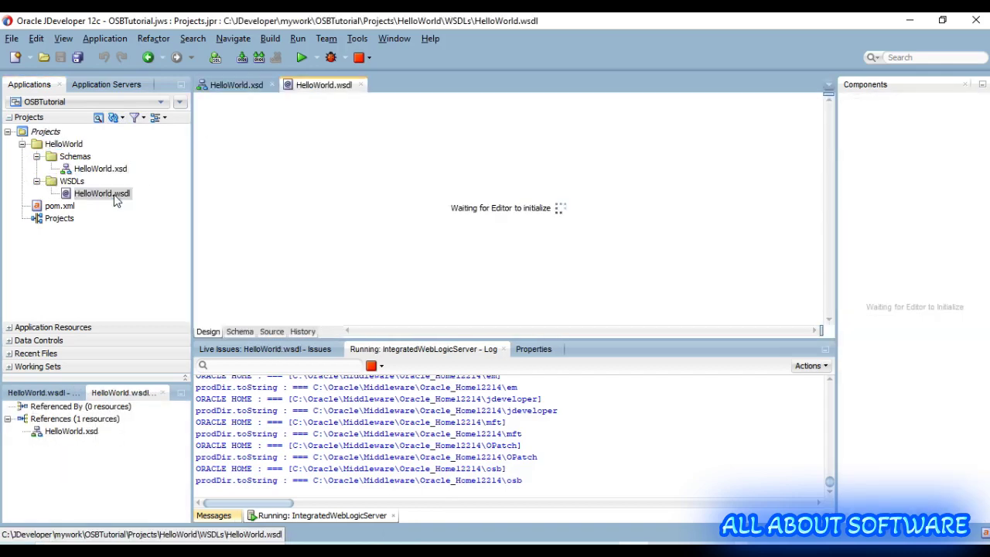
left_click(272, 331)
left_click(79, 172)
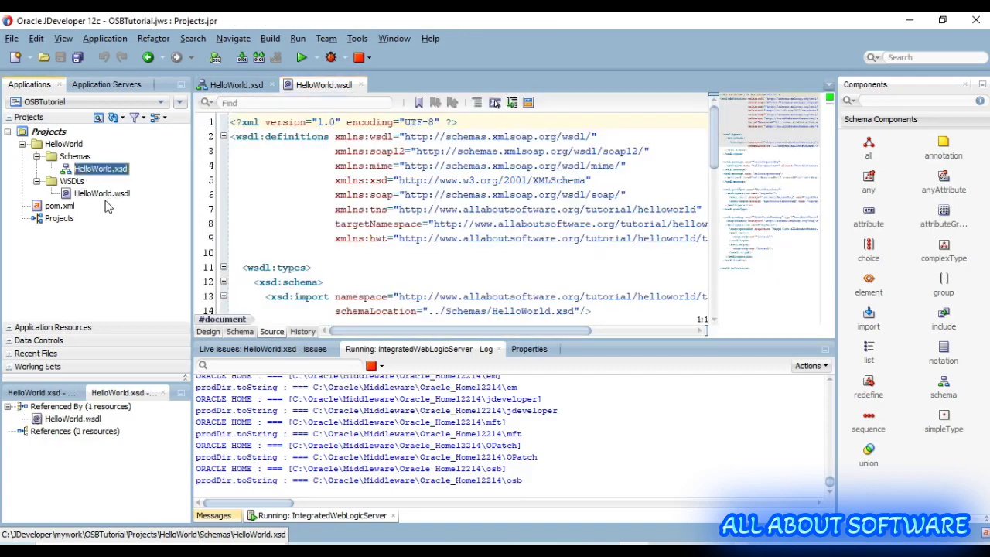
Switch to the SOATutorial application, look over its HelloWorld project structure, and return to OSBTutorial
left_click(62, 101)
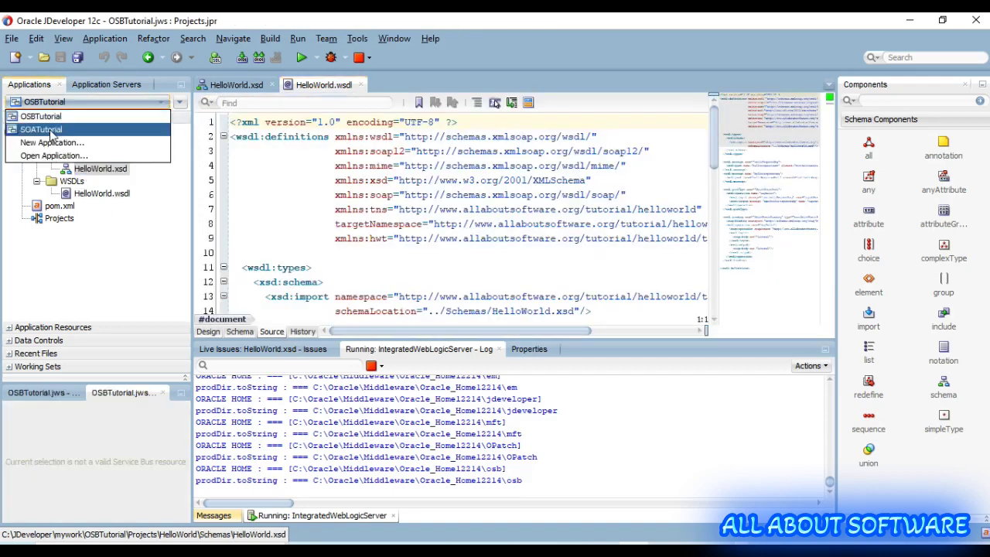
left_click(41, 129)
left_click(23, 133)
left_click(8, 131)
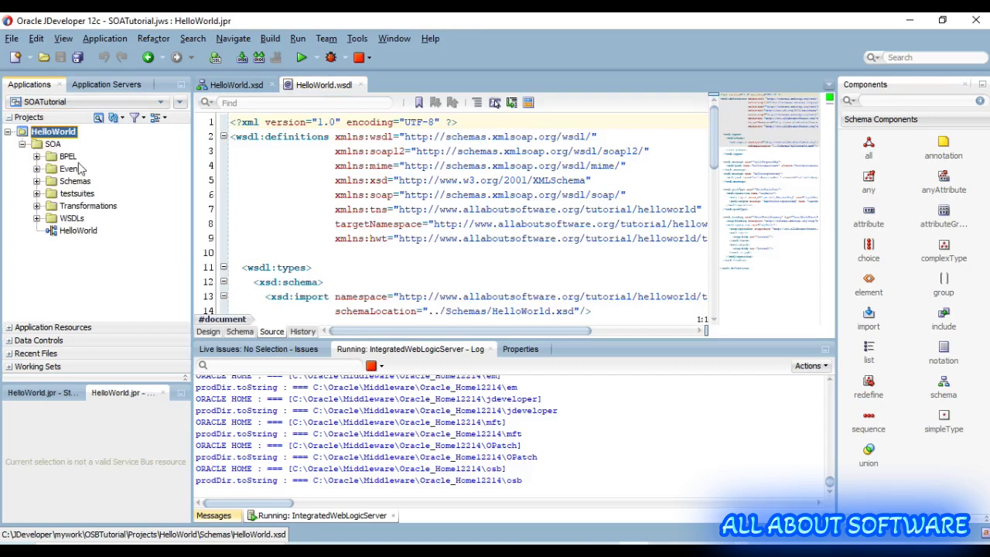
left_click(80, 102)
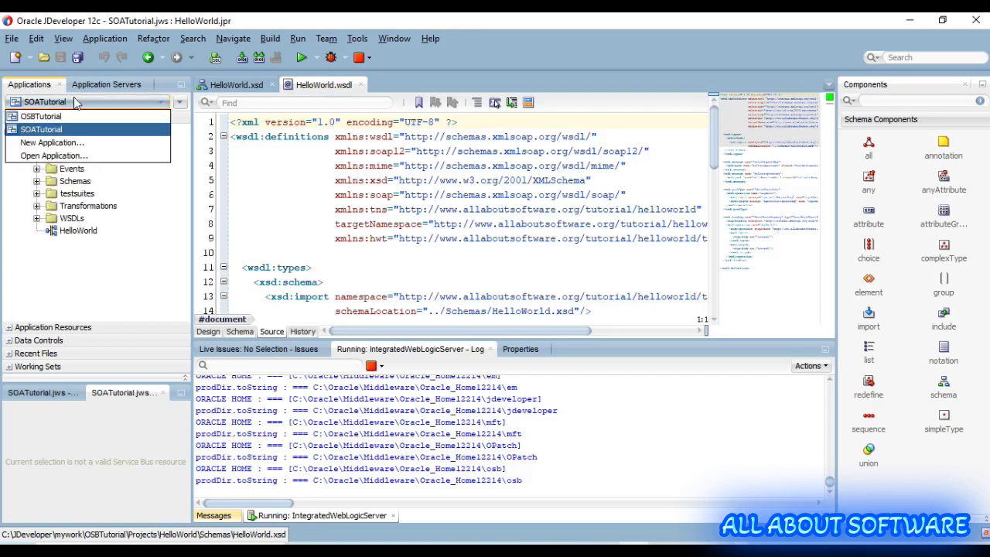
left_click(81, 114)
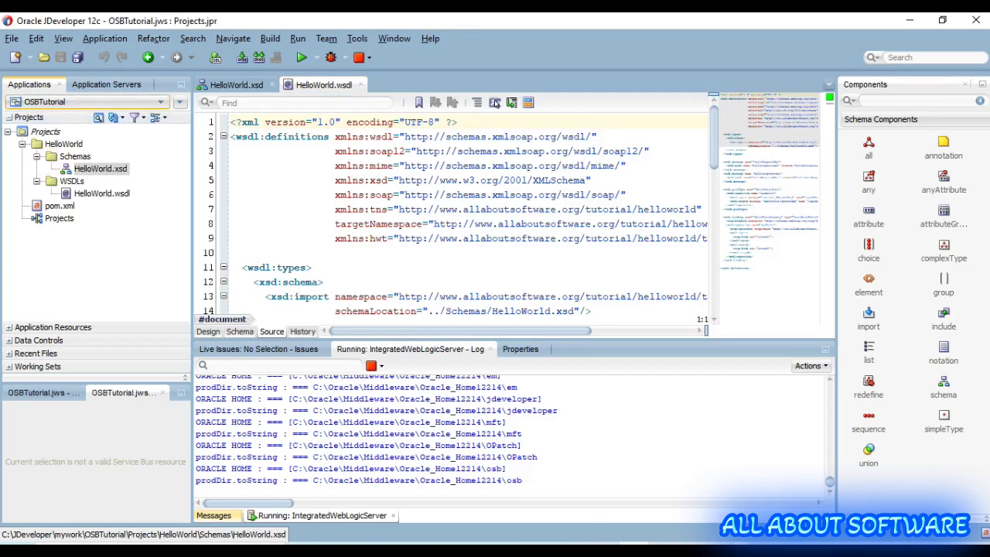
Review the deployed HelloWorldService WSDL in the browser and its noted URL in Sublime Text, and return to JDeveloper
key("alt+Tab")
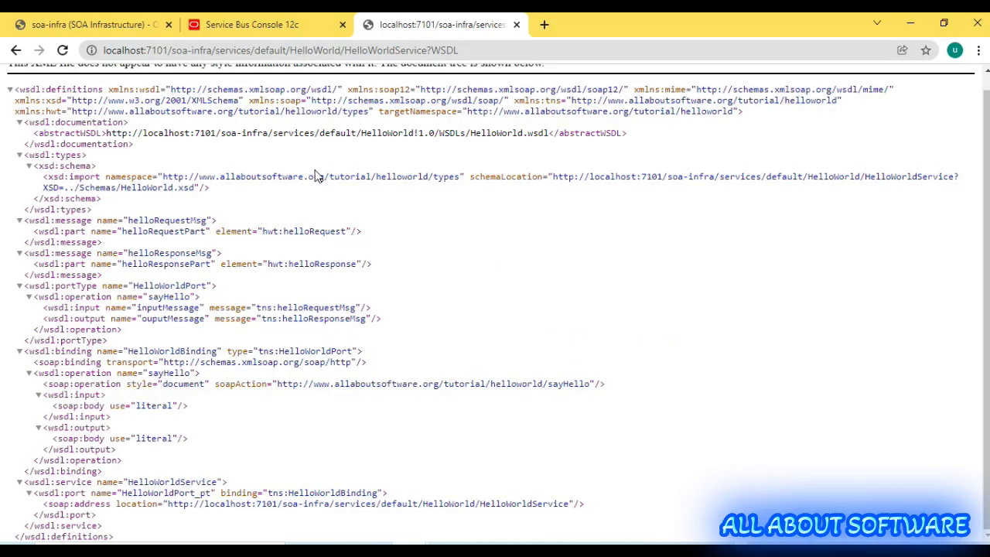
left_click(269, 50)
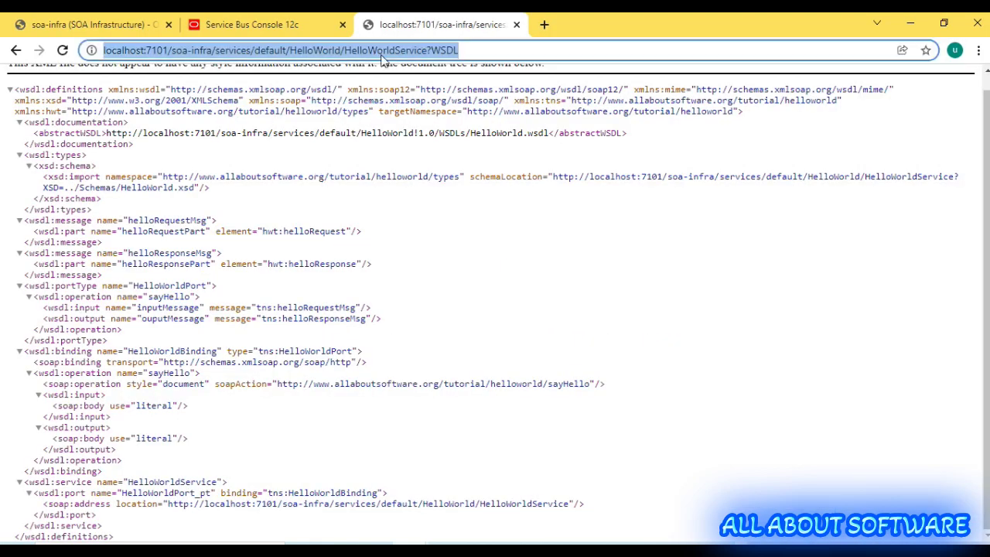
key("alt+Tab")
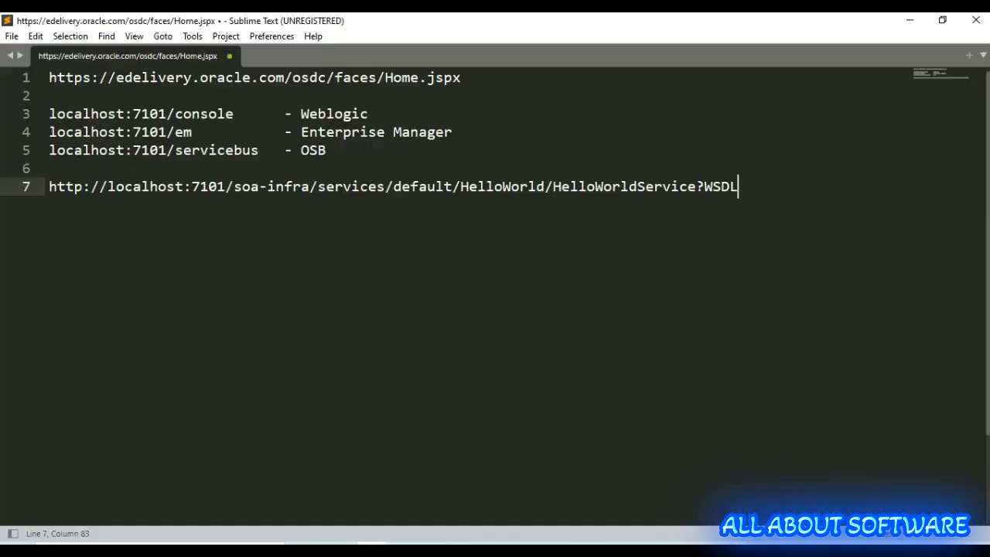
key("shift+Up")
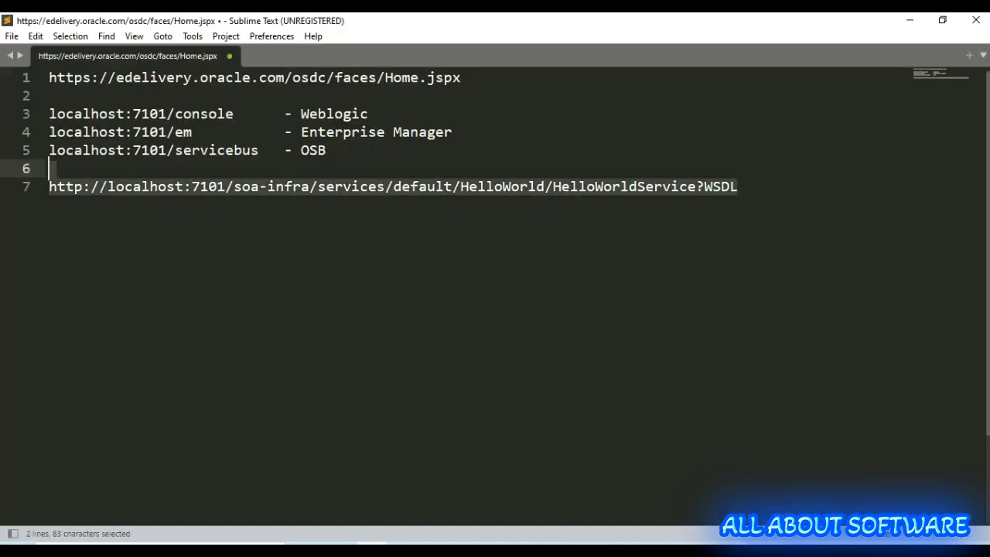
key("shift+Down")
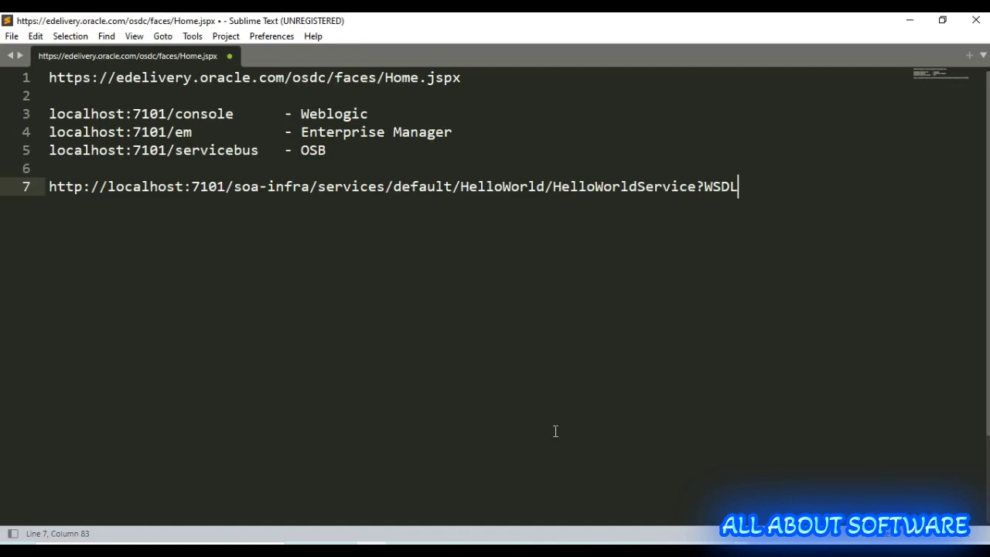
key("alt+Tab")
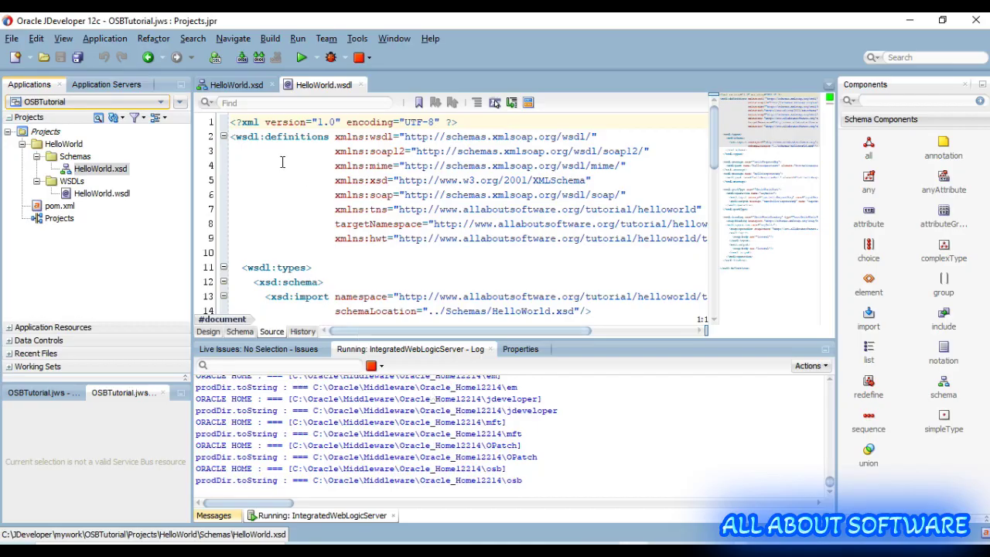
Save all changes and create a folder named Proxy inside the HelloWorld project folder
left_click(46, 132)
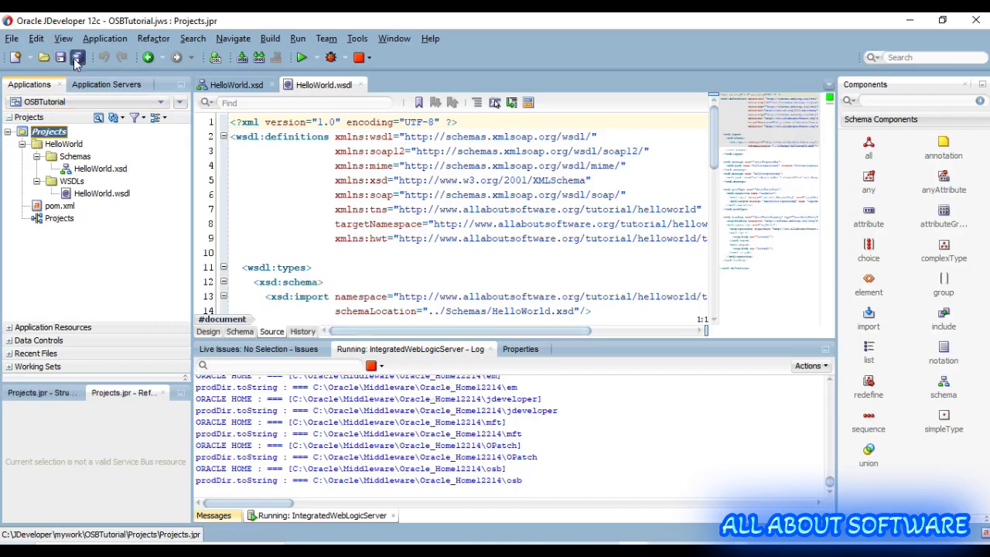
left_click(77, 58)
left_click(62, 144)
right_click(62, 143)
mouse_move(99, 160)
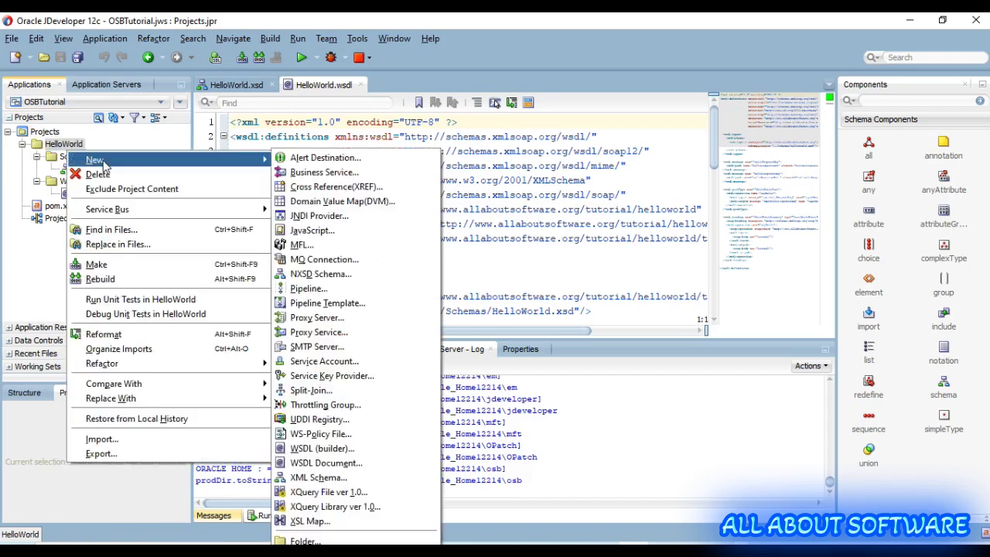
left_click(303, 540)
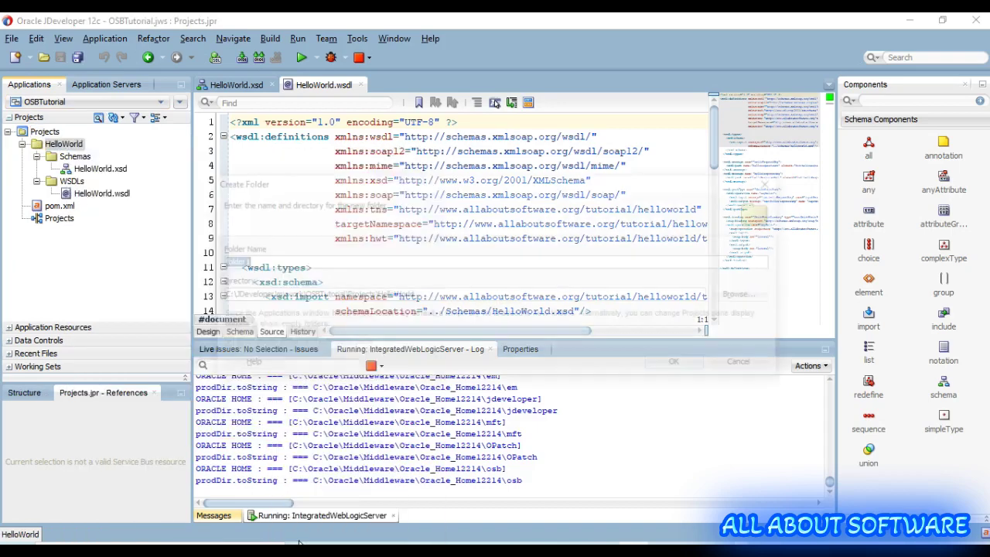
type("Prox")
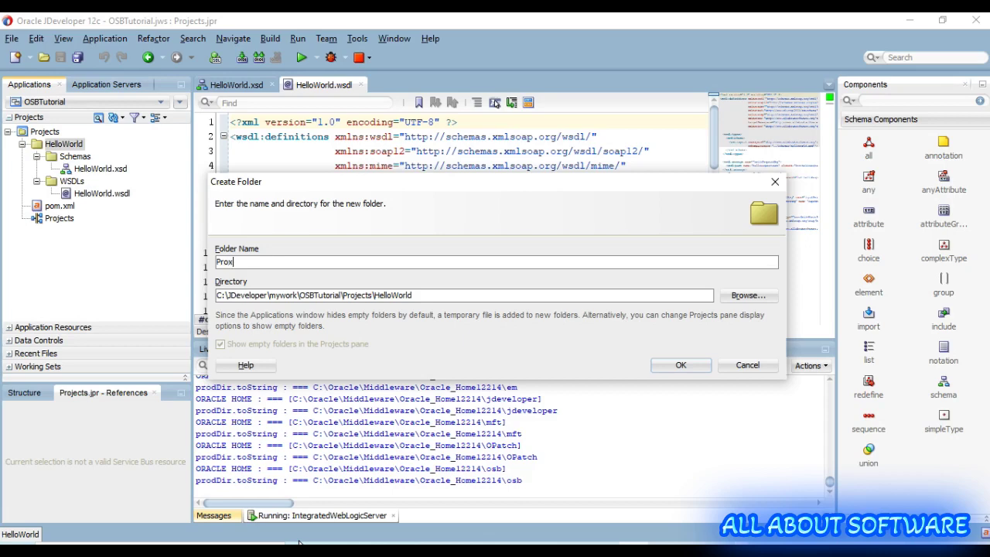
type("y")
left_click(687, 368)
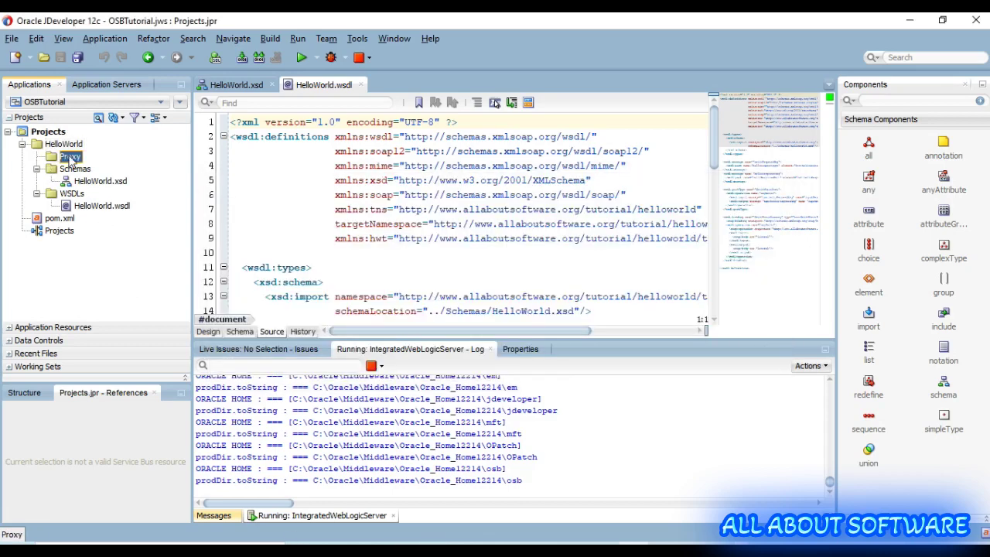
Start a new proxy service in the Proxy folder and name it HelloWorldPS
right_click(69, 157)
mouse_move(235, 368)
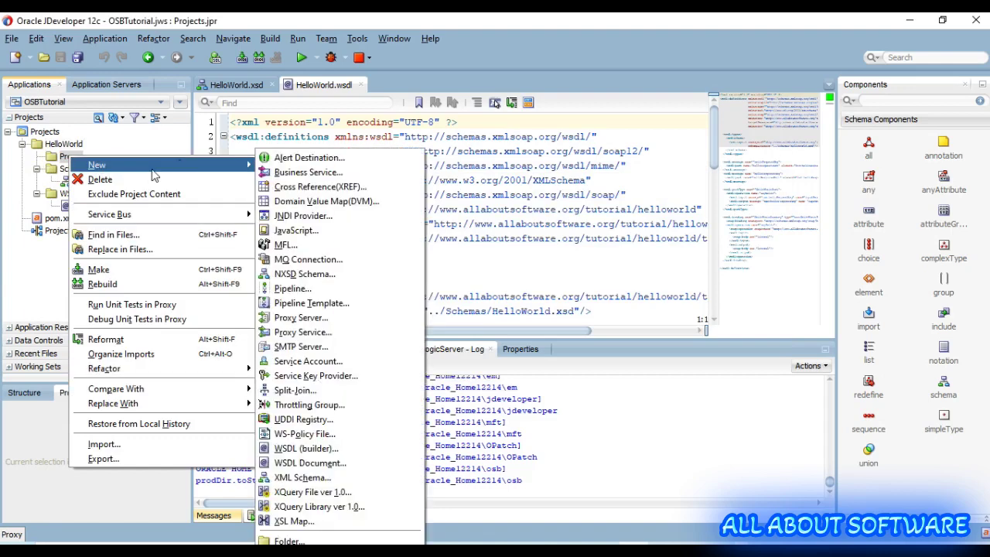
mouse_move(199, 168)
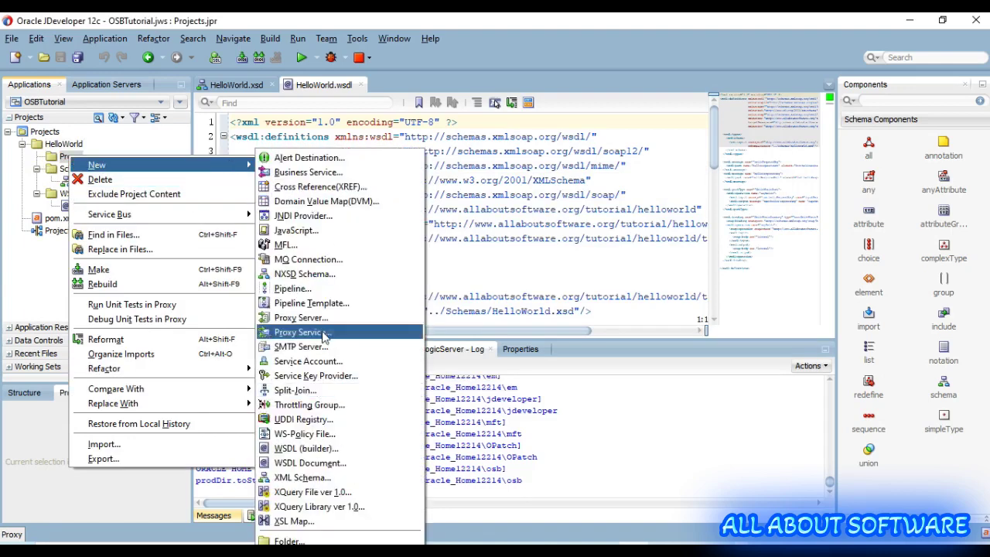
left_click(329, 334)
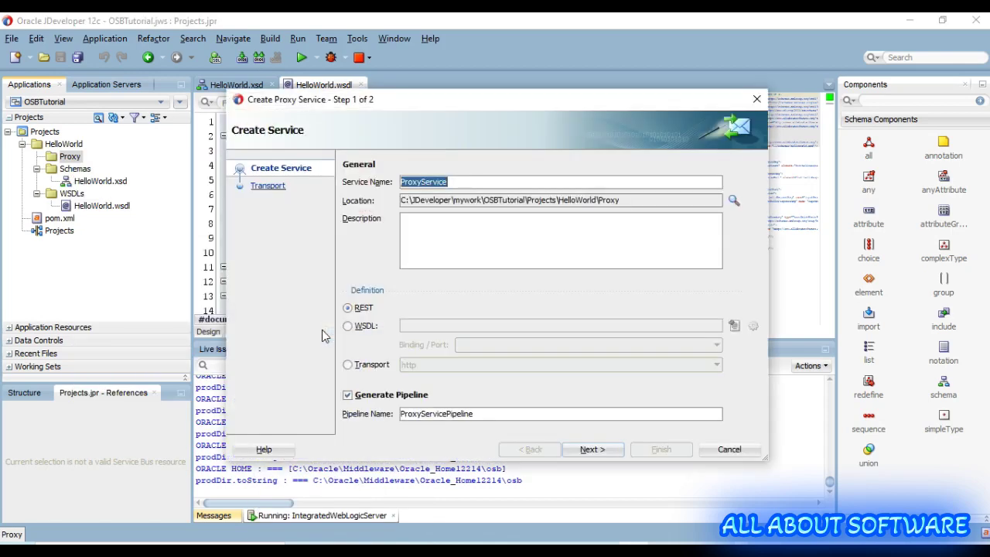
type("HelloWorldPS")
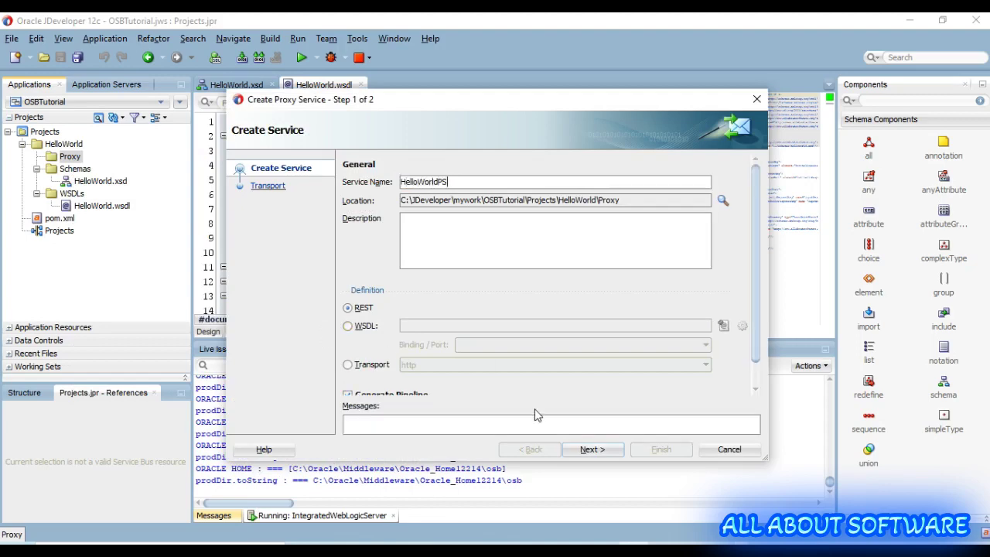
Base the proxy service definition on the project's HelloWorld.wsdl and continue to the transport settings
left_click(366, 328)
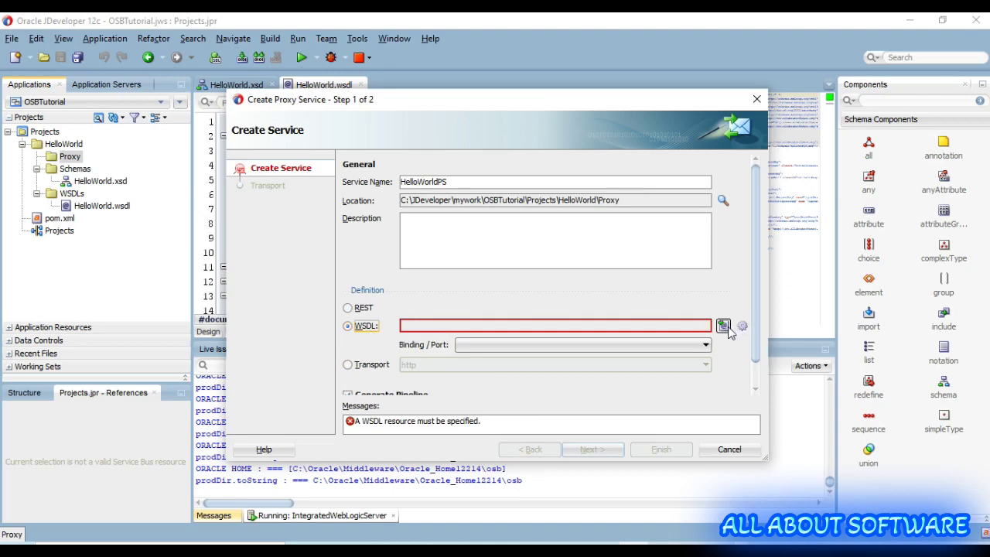
left_click(723, 326)
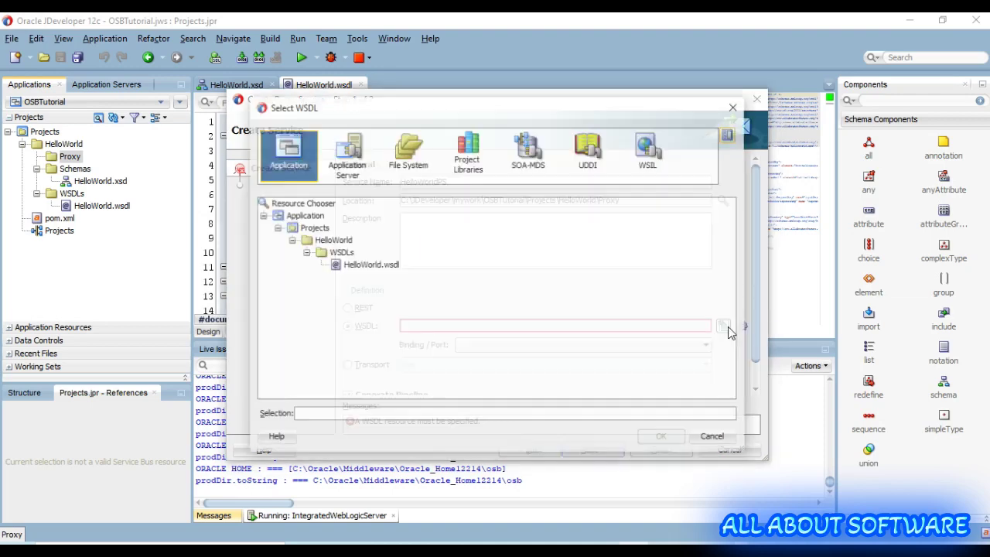
left_click(363, 265)
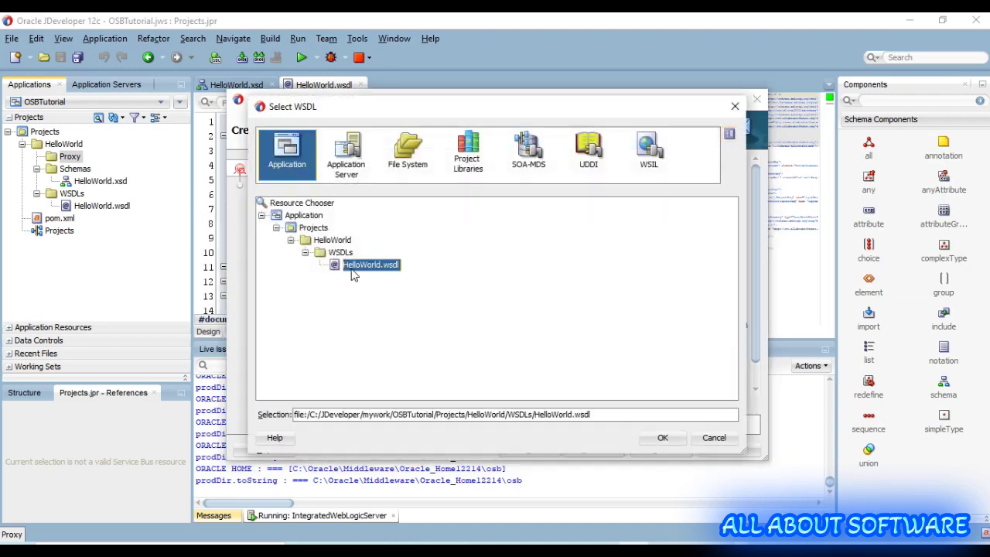
left_click(661, 438)
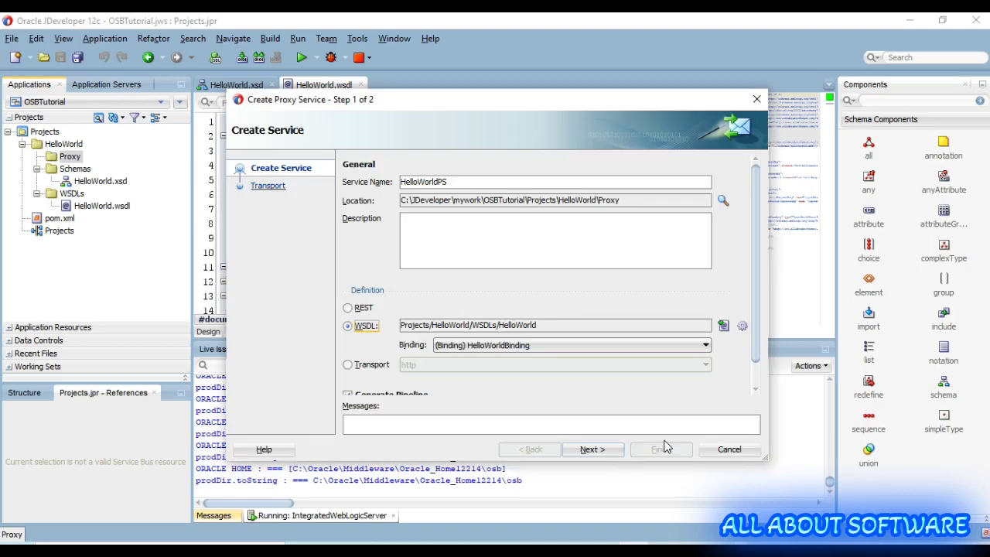
left_click(592, 449)
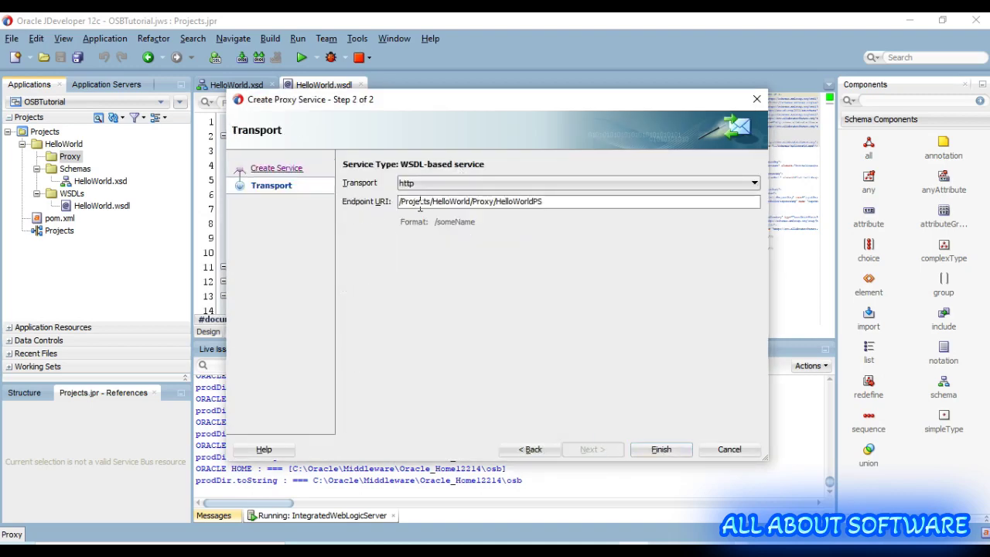
Copy the proxy's endpoint URI, /Projects/HelloWorld/Proxy/HelloWorldPS, onto a new line below the service WSDL URL in Sublime Text
double_click(481, 200)
left_click(567, 202)
left_click_drag(569, 202, 421, 187)
key("ctrl+c")
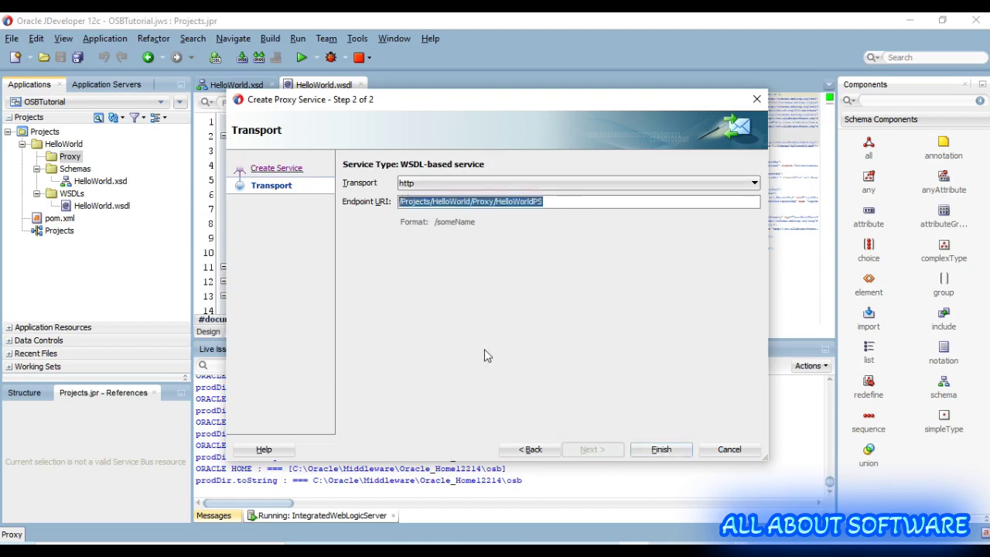
left_click(371, 542)
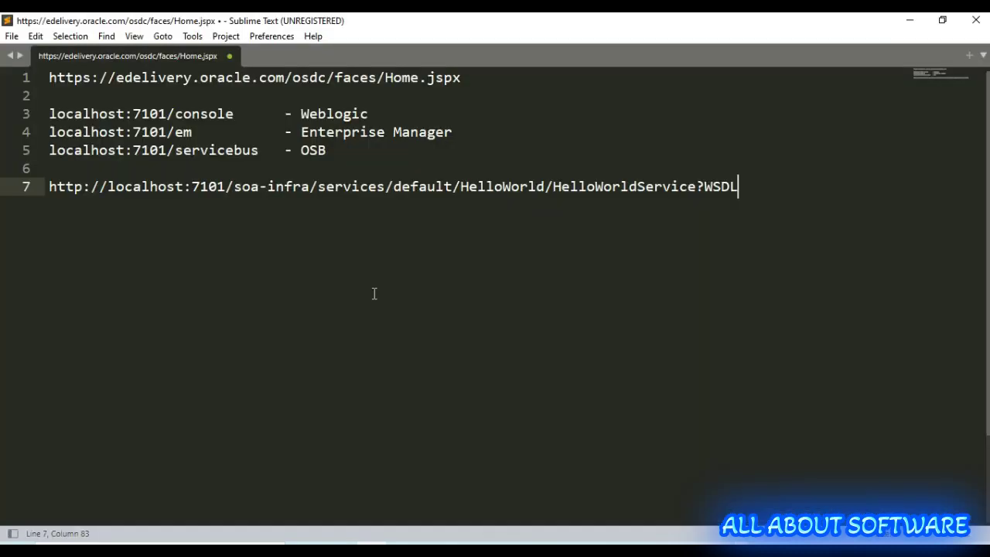
key("Return")
key("Return")
key("ctrl+v")
key("Up")
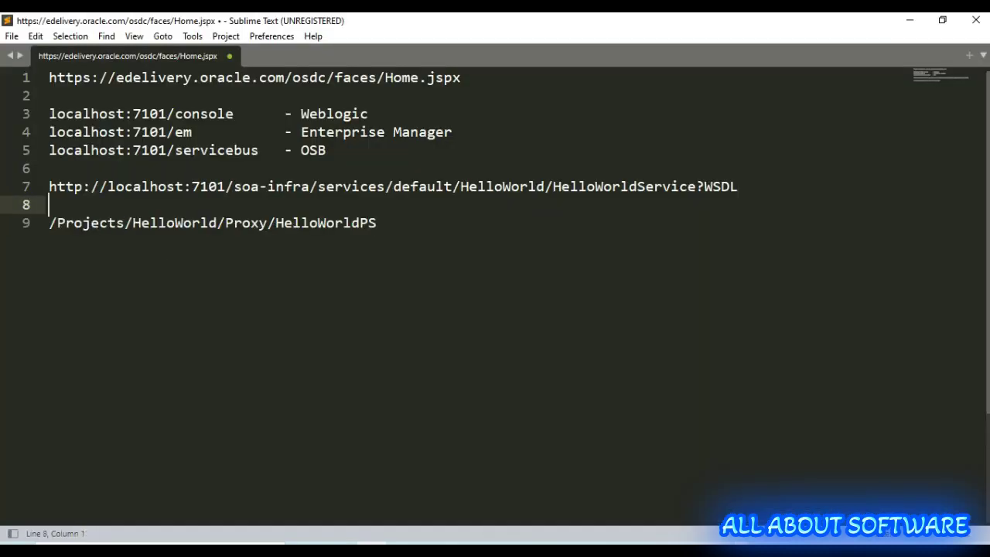
left_click_drag(235, 186, 50, 186)
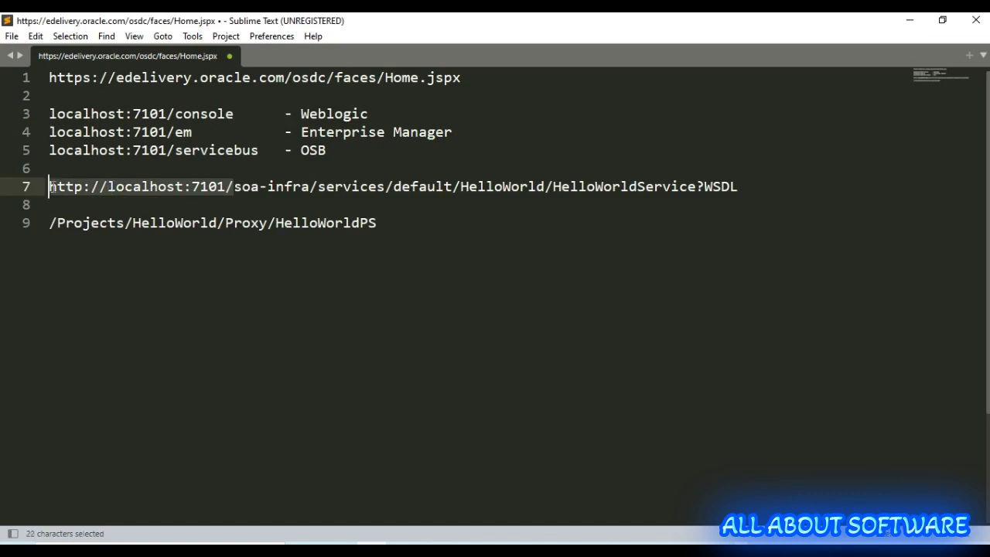
key("ctrl+c")
left_click(49, 223)
key("ctrl+v")
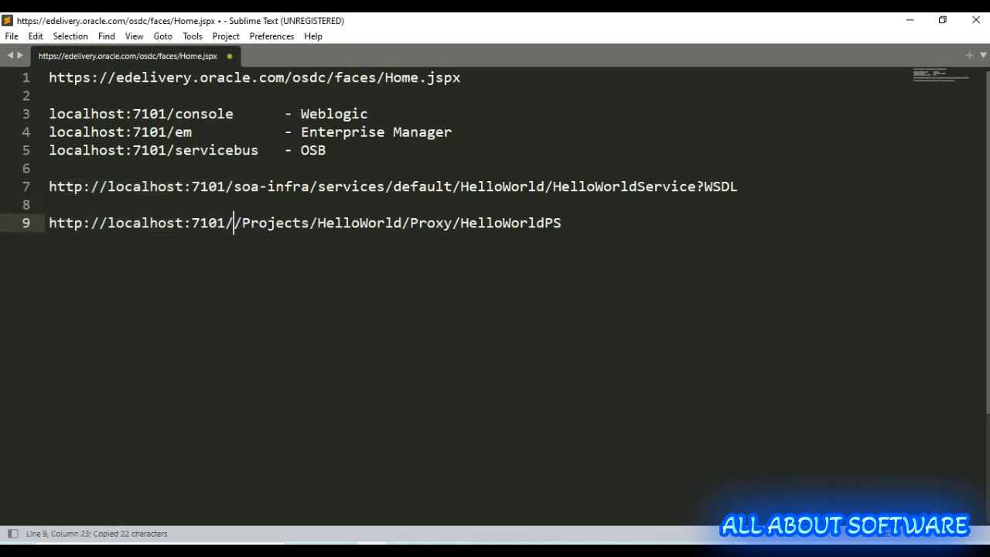
key("BackSpace")
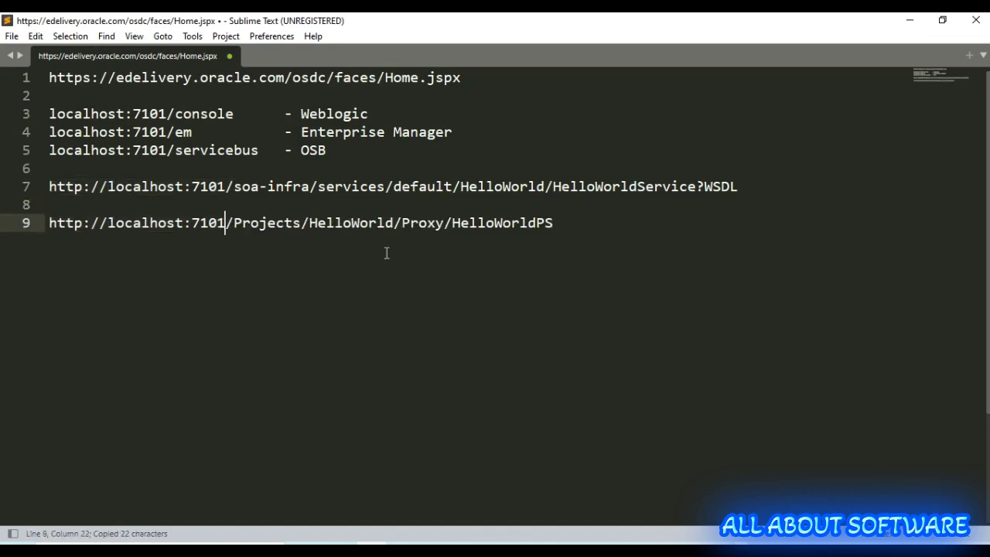
key("Up")
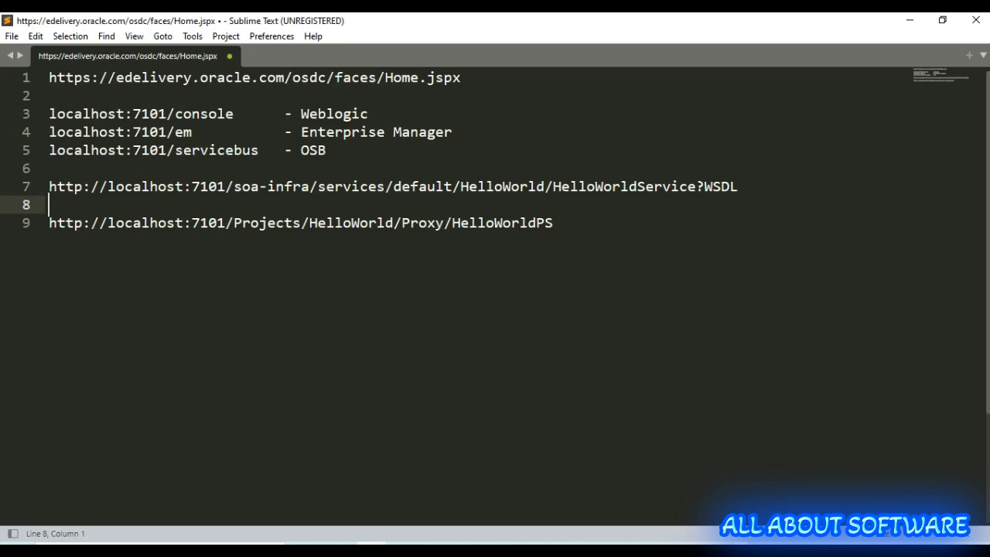
Append ?WSDL to the end of the HelloWorldPS proxy URL
left_click_drag(230, 222, 49, 222)
left_click_drag(233, 186, 40, 186)
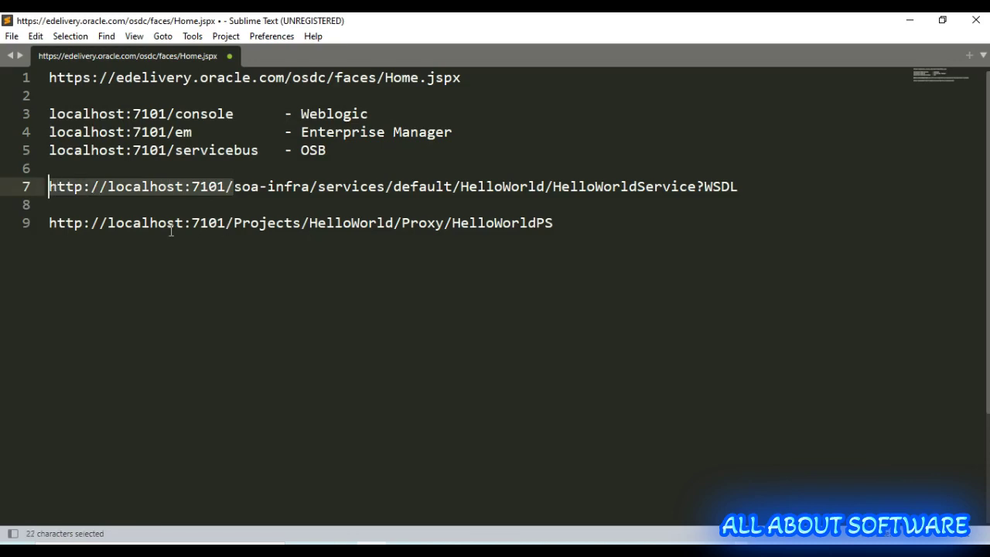
left_click(317, 223)
left_click(594, 224)
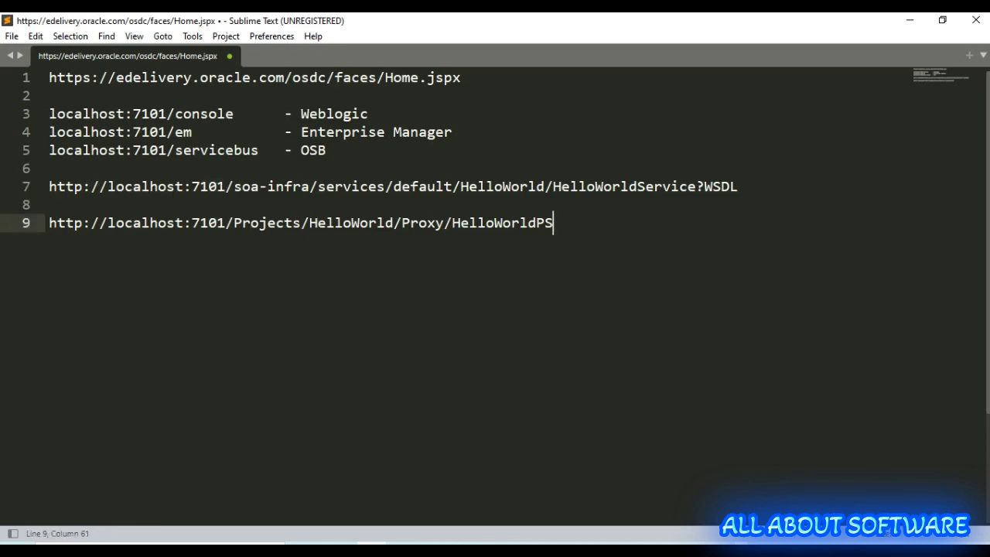
type("?WSDL")
Compare the HelloWorldPS proxy URL with the HelloWorldService composite URL in the notes
double_click(501, 224)
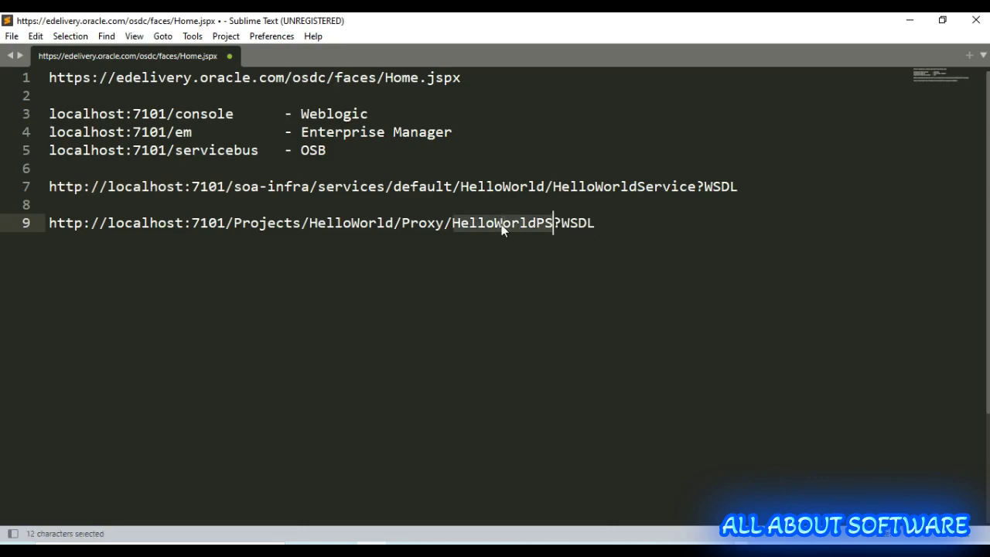
double_click(528, 187)
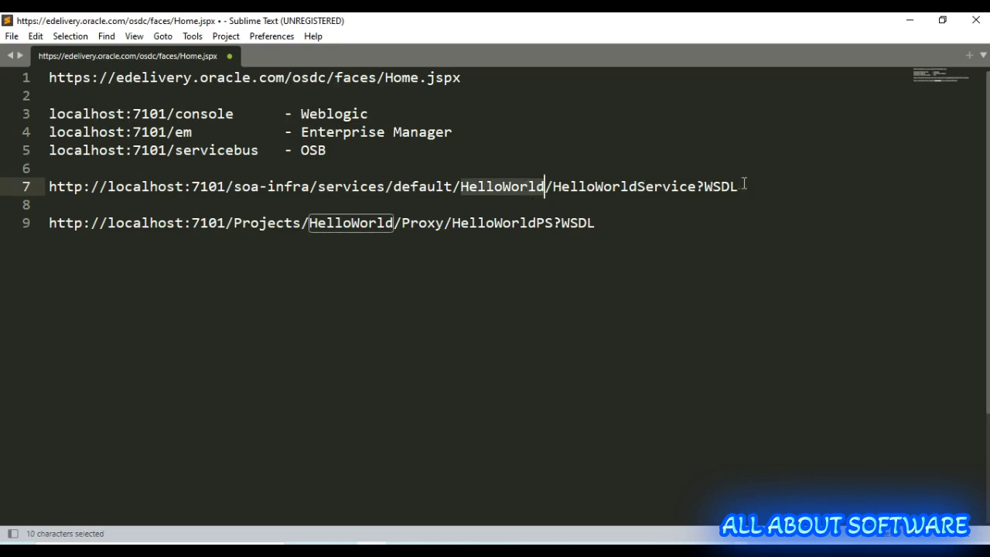
left_click_drag(744, 187, 54, 190)
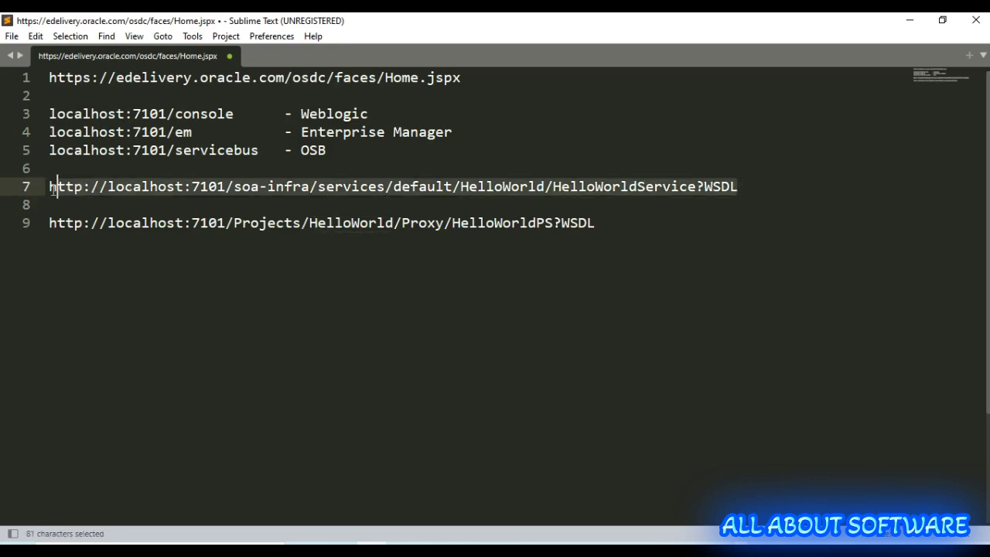
double_click(354, 186)
left_click(426, 186)
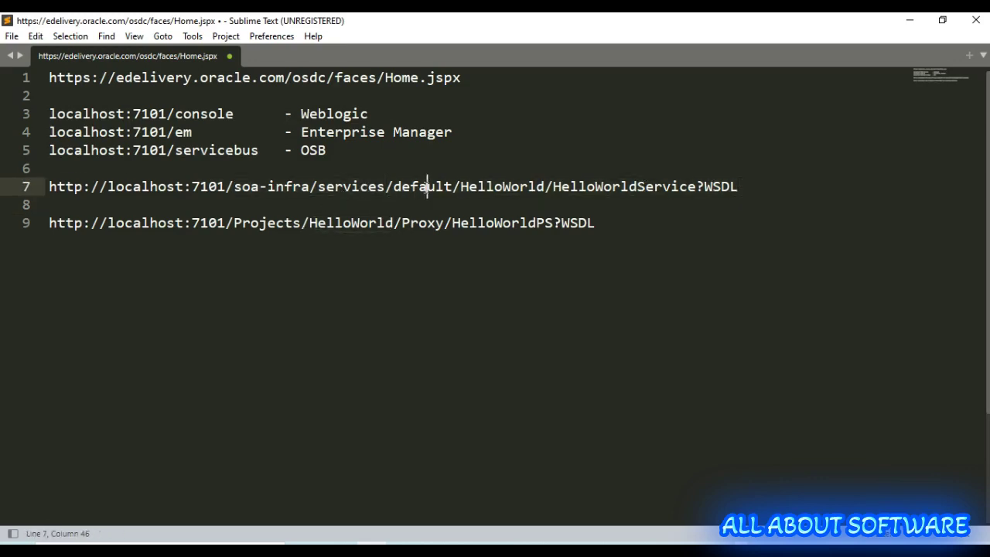
double_click(464, 222)
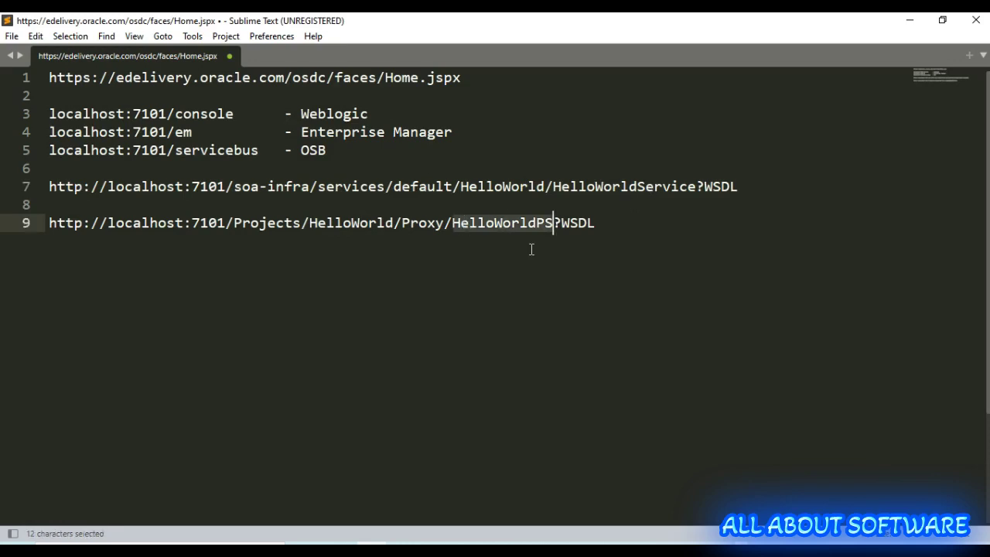
Switch back to JDeveloper and finish creating the HelloWorldPS proxy service with the http transport and default endpoint URI
left_click(505, 296)
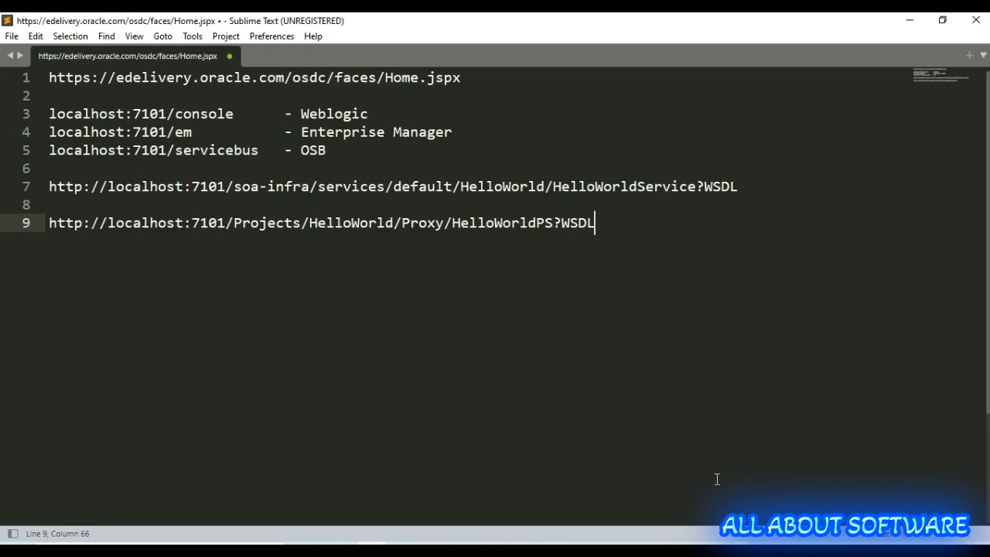
key("alt+Tab")
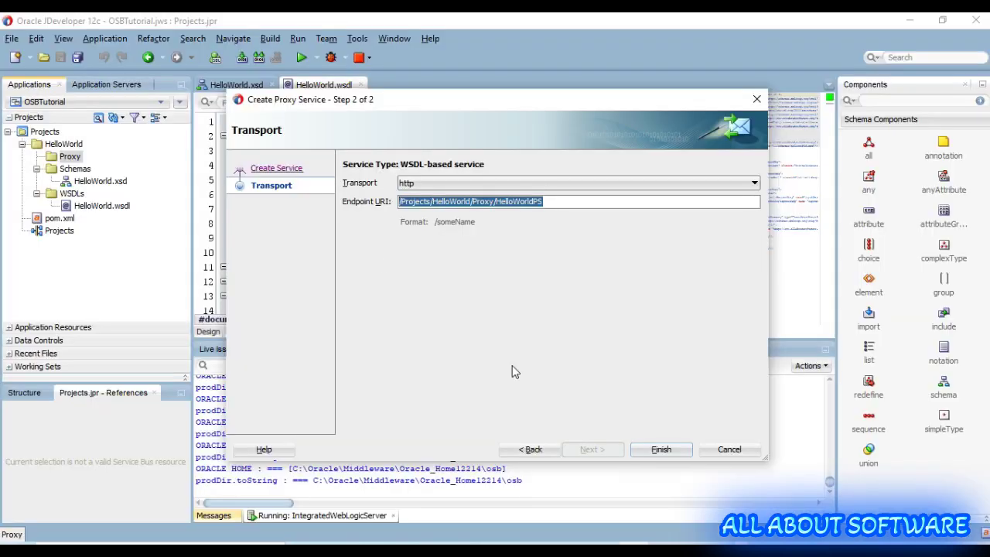
left_click(658, 448)
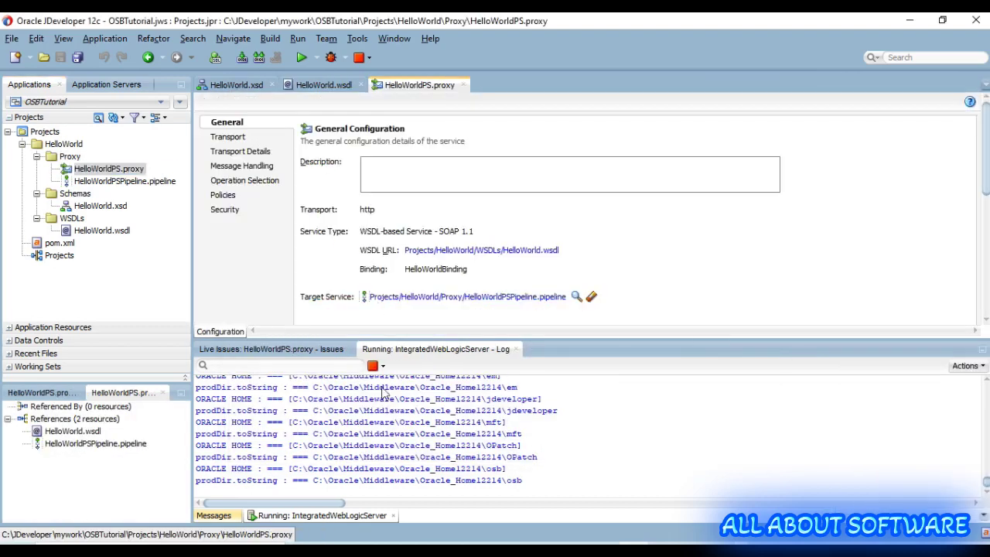
Rename the HelloWorldPSPipeline.pipeline file to HelloWorldPipeline.pipeline, updating its references in the OSBTutorial application
left_click(130, 183)
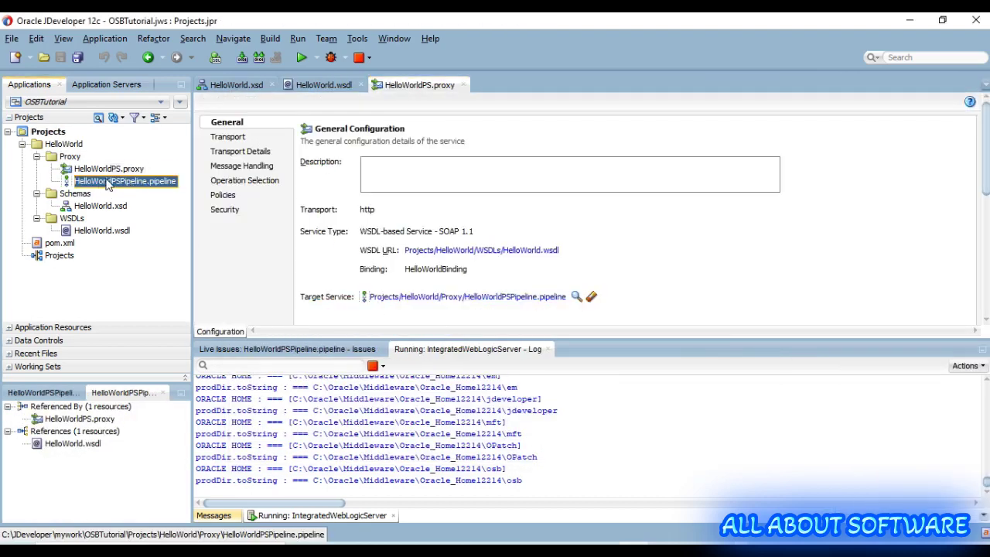
right_click(108, 184)
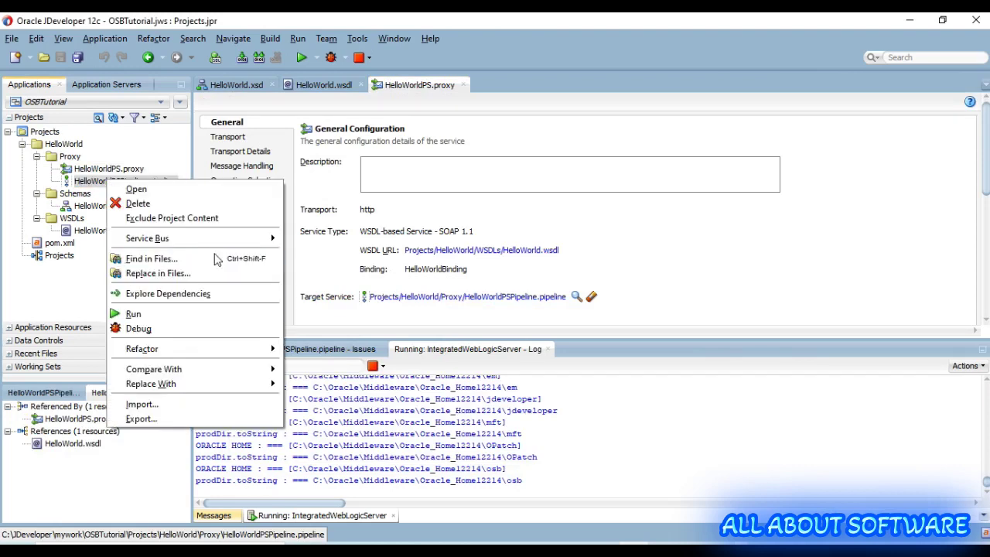
mouse_move(214, 349)
left_click(310, 349)
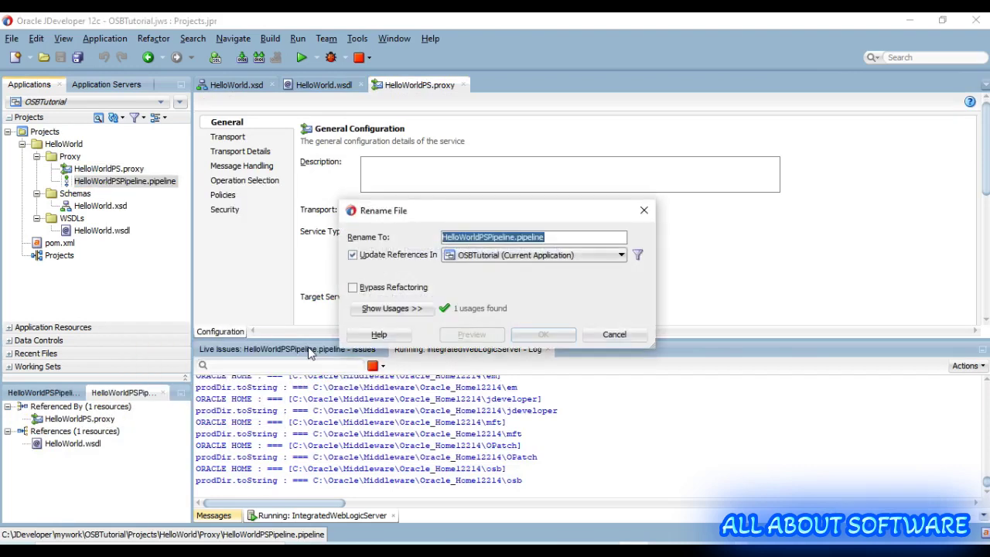
key("End")
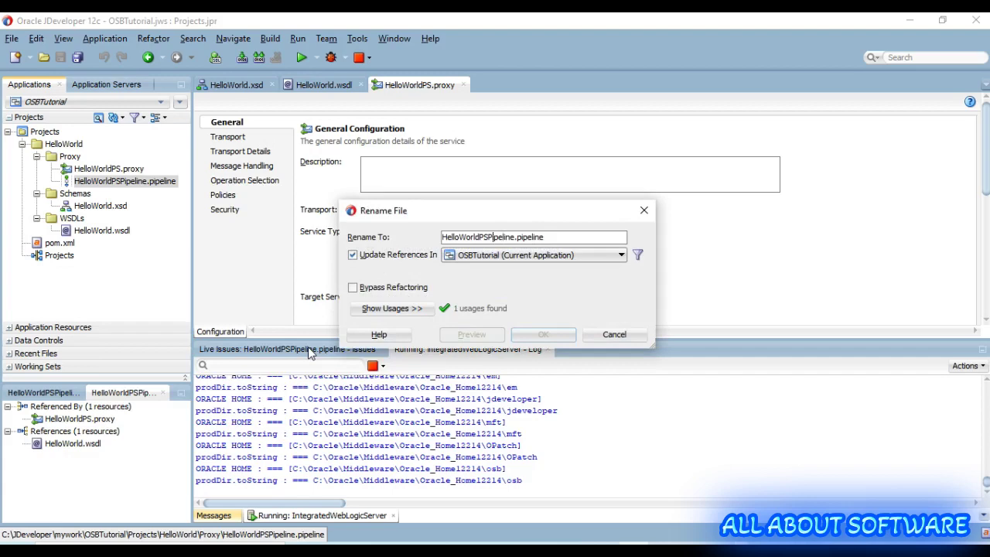
key("BackSpace")
key("BackSpace")
left_click(544, 335)
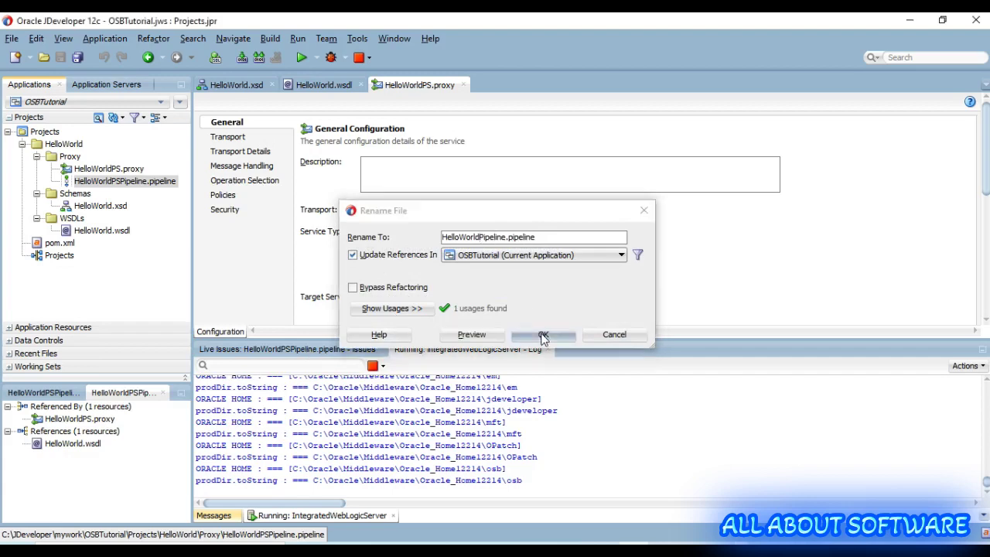
Move HelloWorldPipeline.pipeline into a new directory named Pipeline inside the HelloWorld folder
right_click(116, 171)
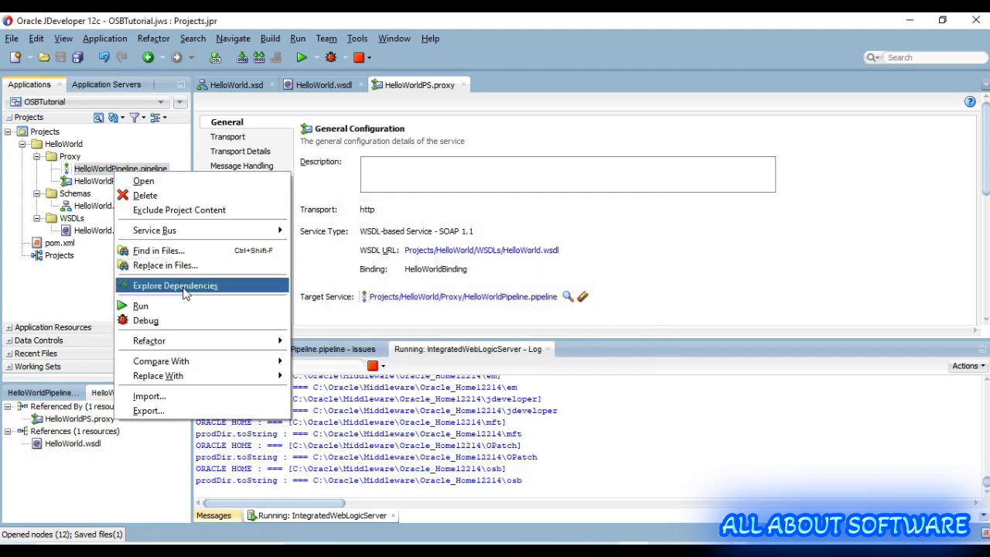
mouse_move(255, 340)
left_click(308, 355)
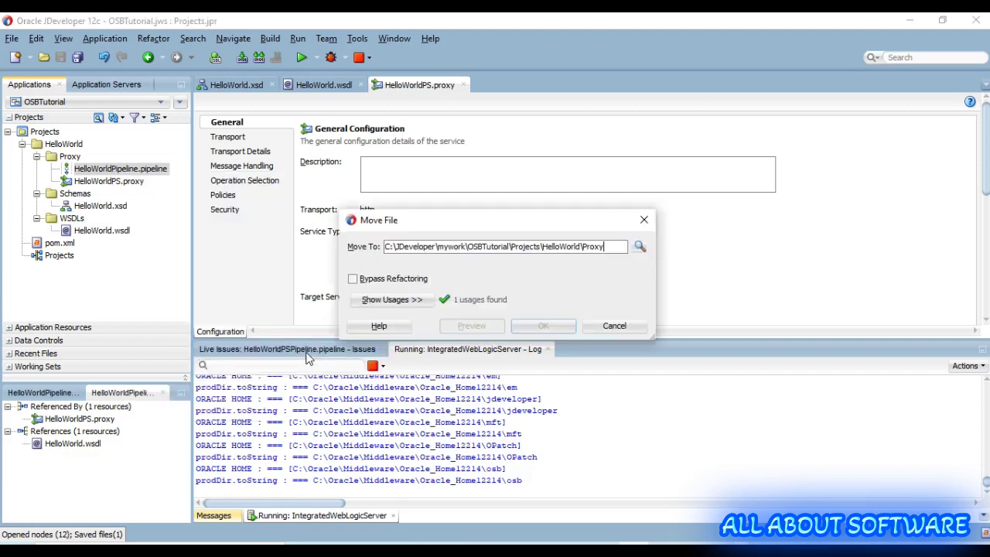
left_click(640, 246)
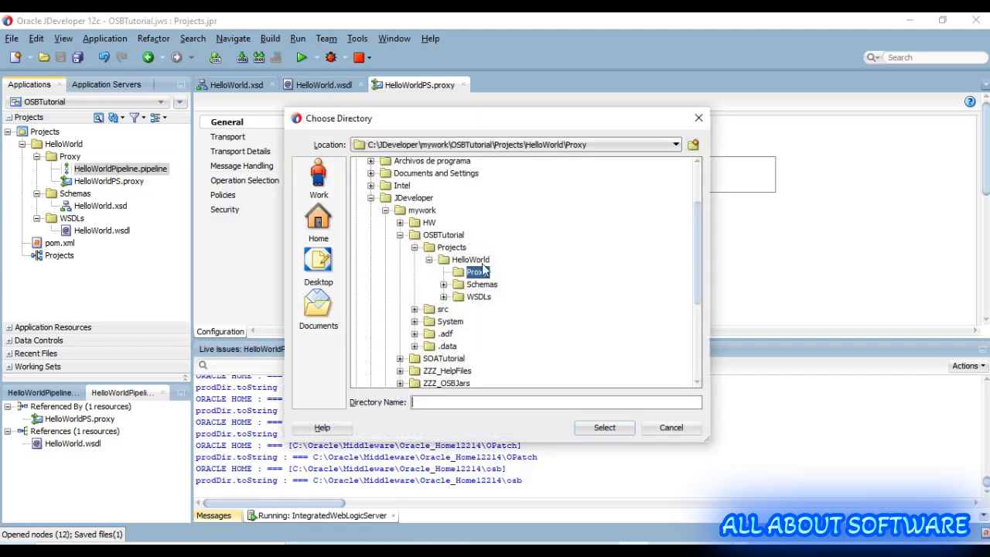
key("Up")
left_click(692, 146)
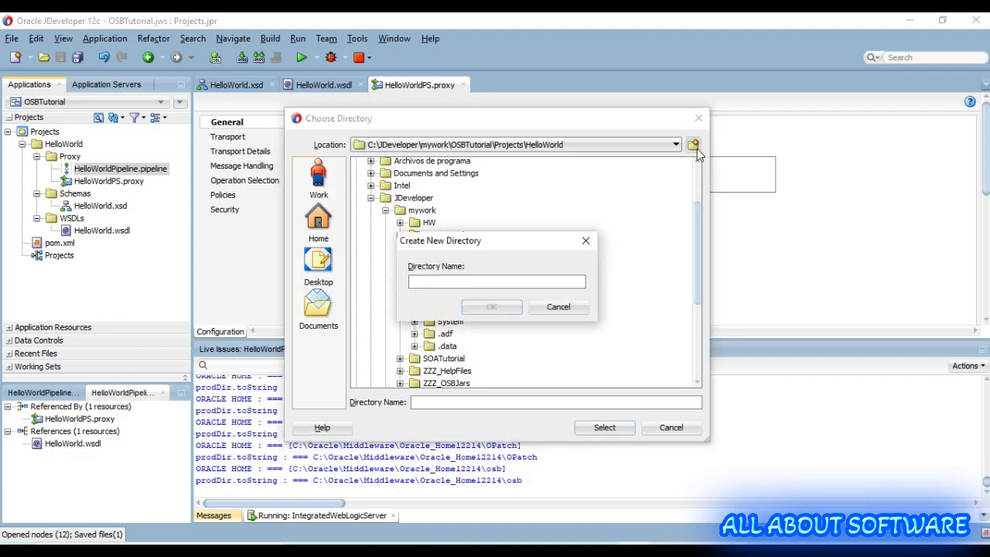
type("Pipeline")
left_click(491, 306)
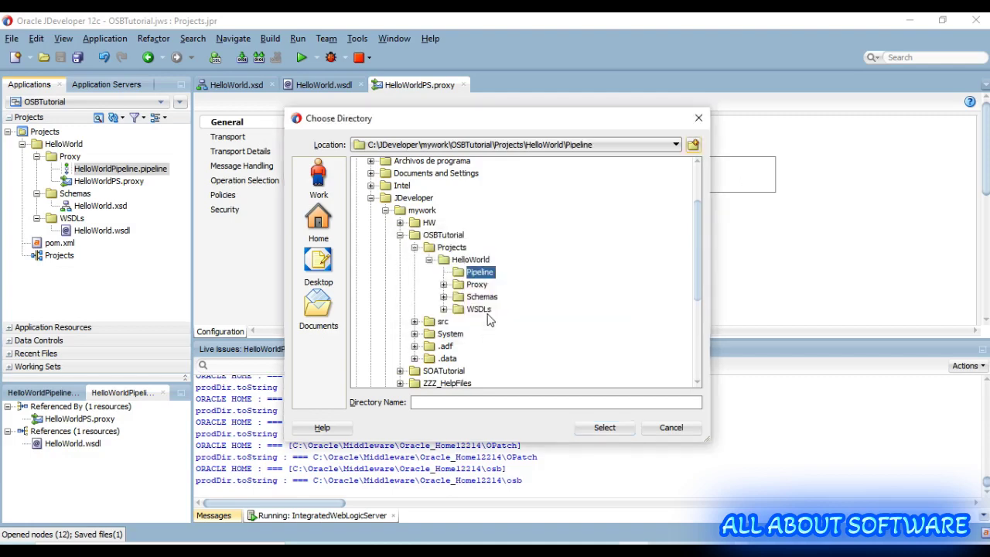
left_click(612, 430)
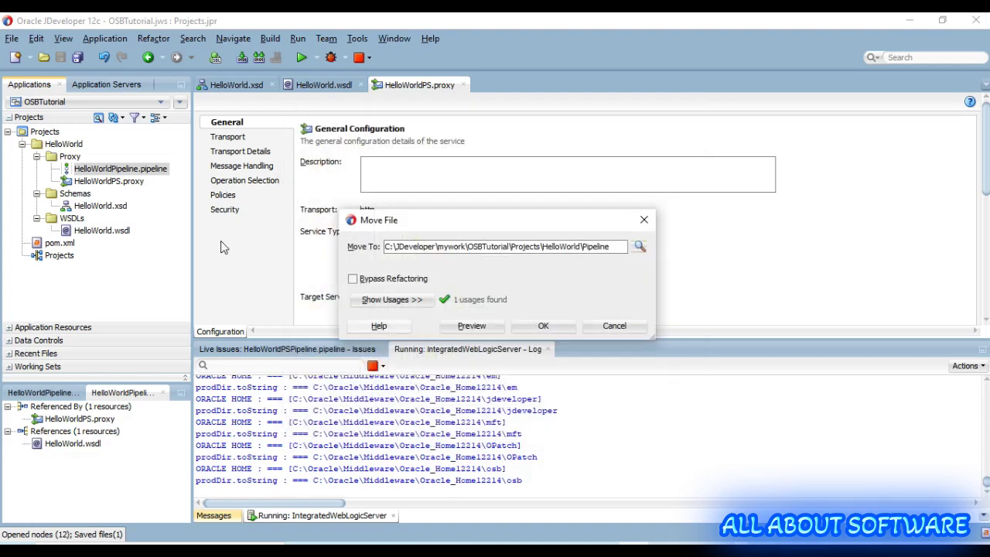
left_click(546, 327)
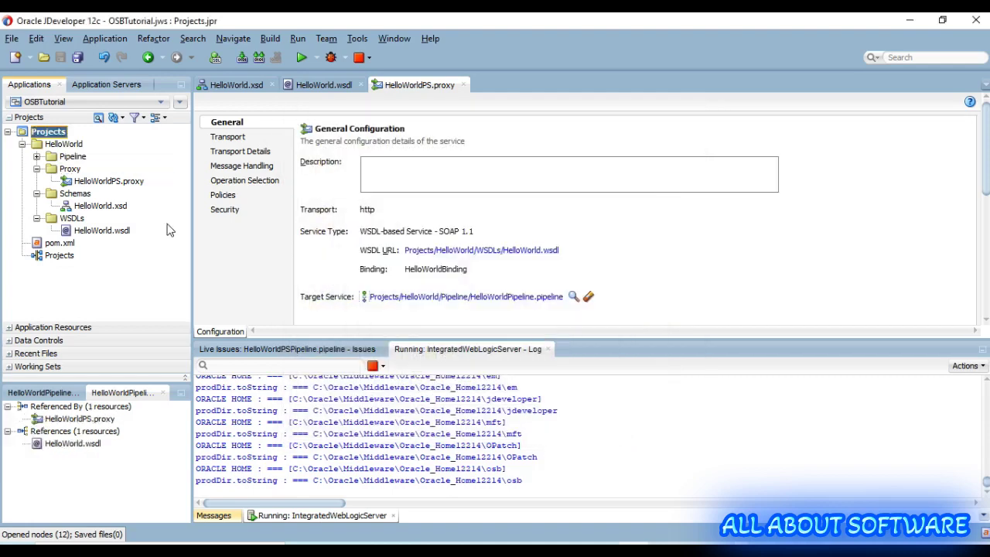
left_click(36, 156)
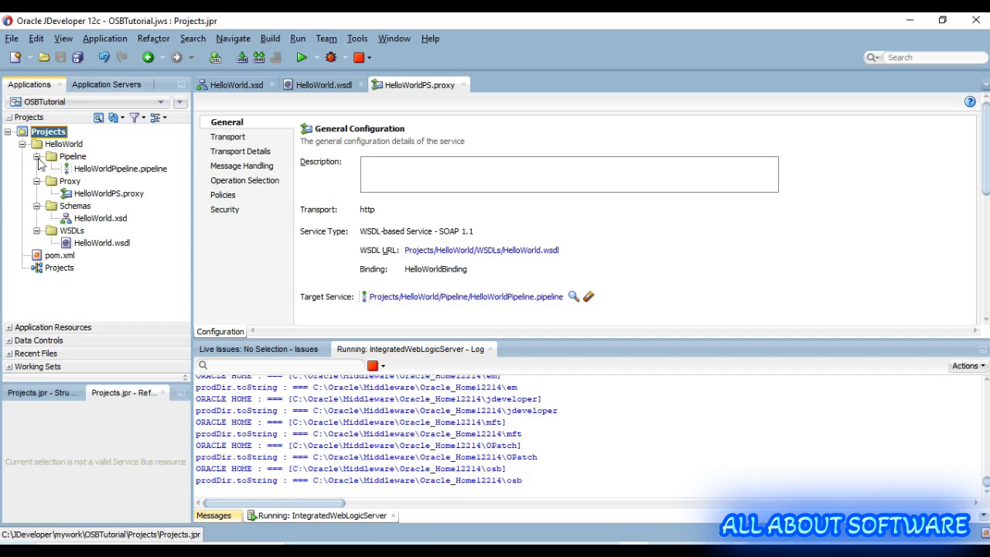
left_click(109, 195)
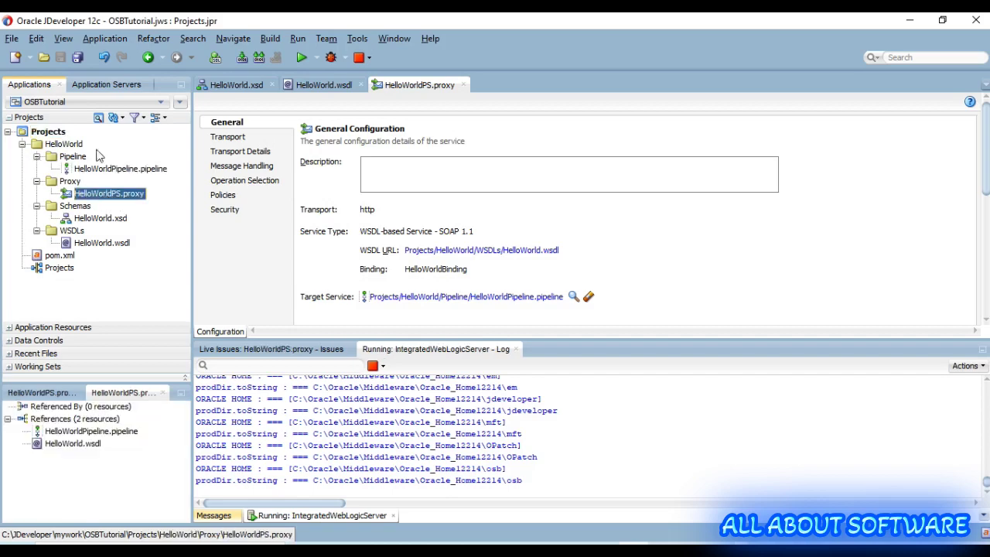
Create a folder named BusinessService inside the HelloWorld project folder
left_click(75, 146)
right_click(75, 146)
mouse_move(123, 154)
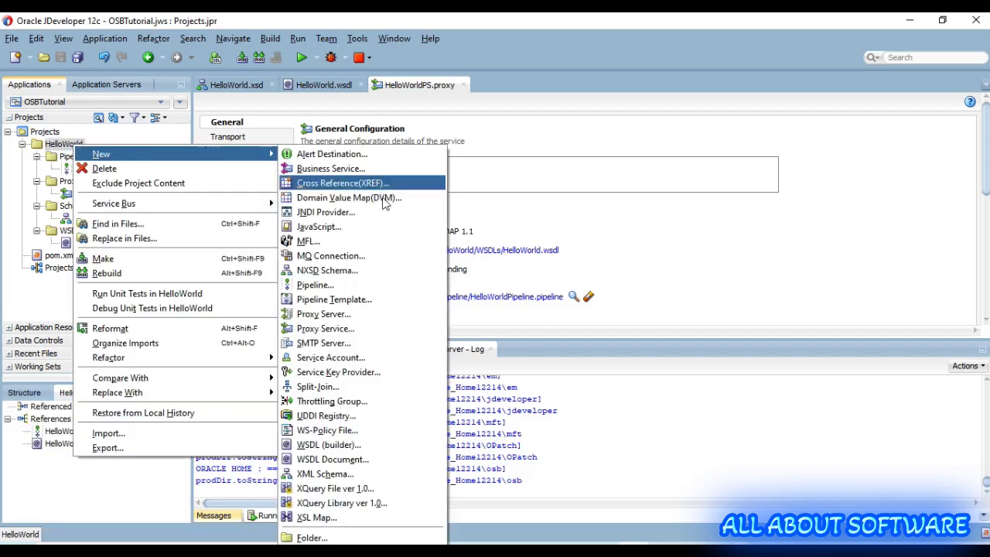
left_click(312, 538)
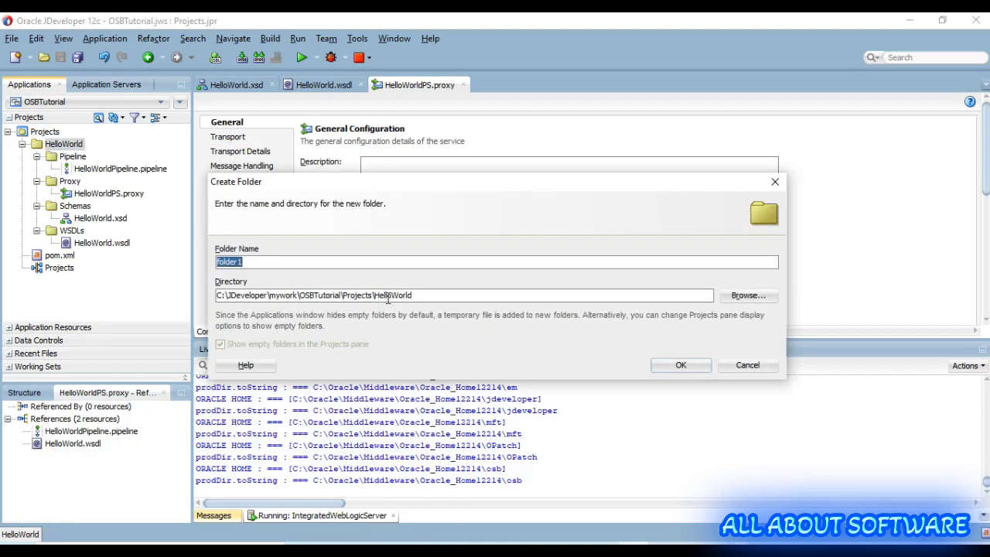
type("BusinessService")
left_click(680, 365)
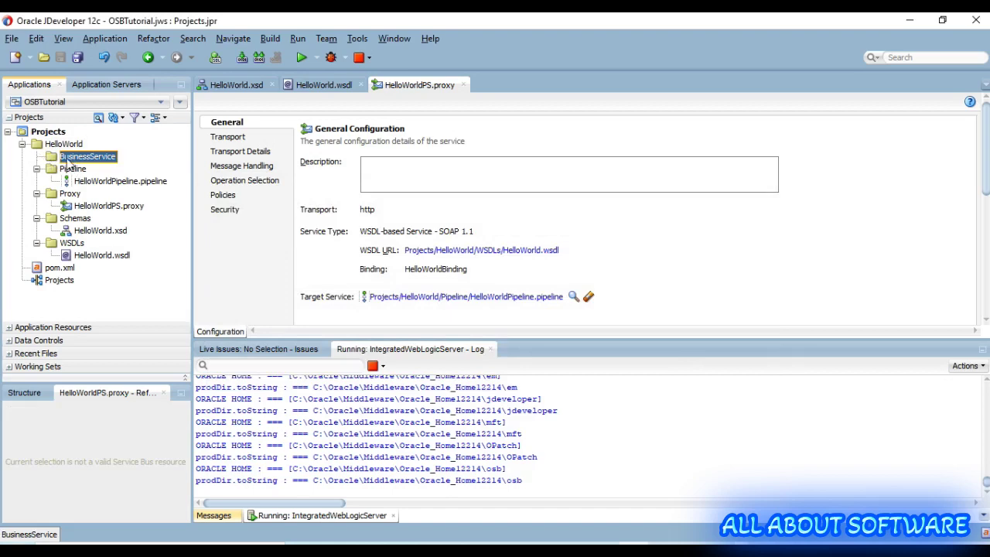
Start a new business service in the BusinessService folder and name it HelloWorldBS
right_click(68, 159)
mouse_move(104, 167)
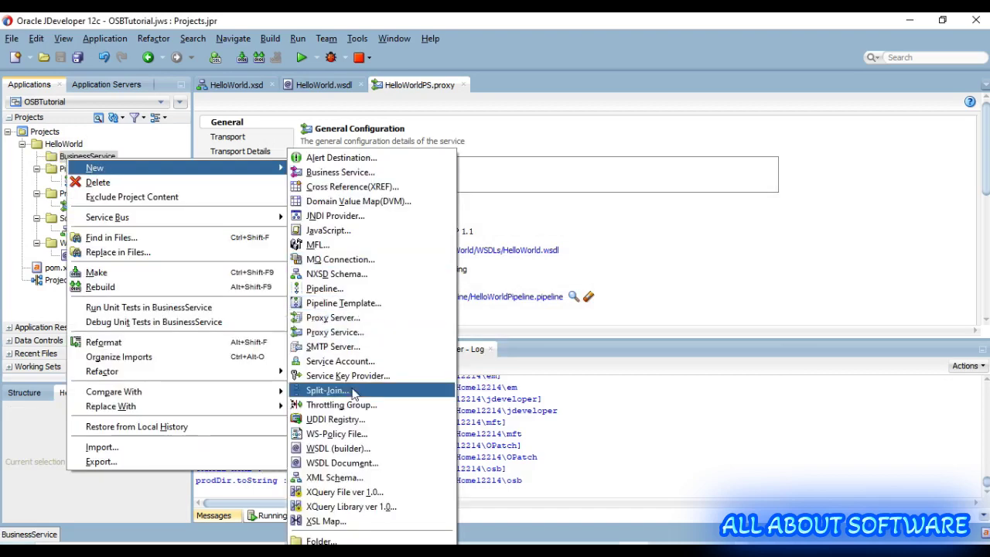
left_click(335, 172)
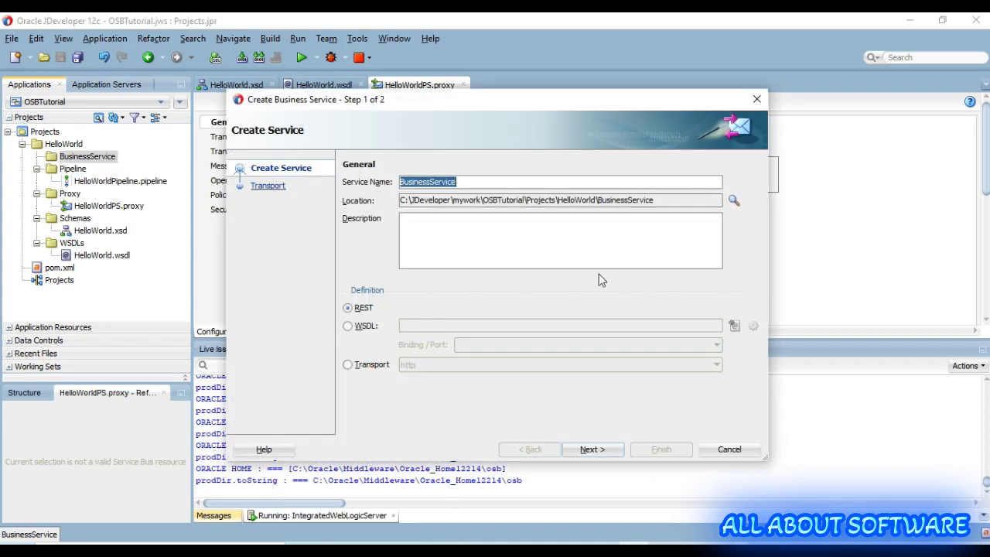
type("Hel")
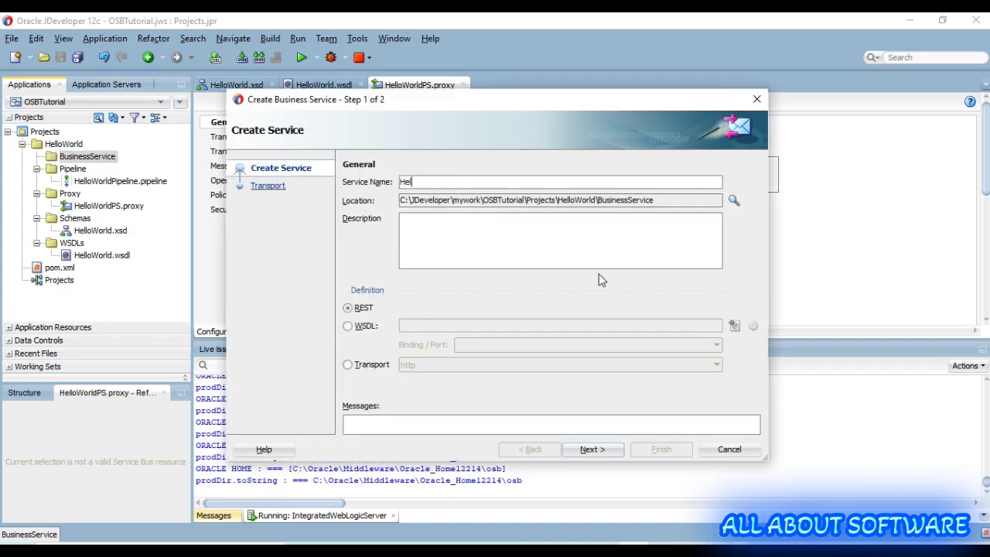
type("loWorldBS")
Base the business service on HelloWorld.wsdl from the project's WSDLs folder, keeping HelloWorldBinding, and continue to the transport settings
left_click(347, 326)
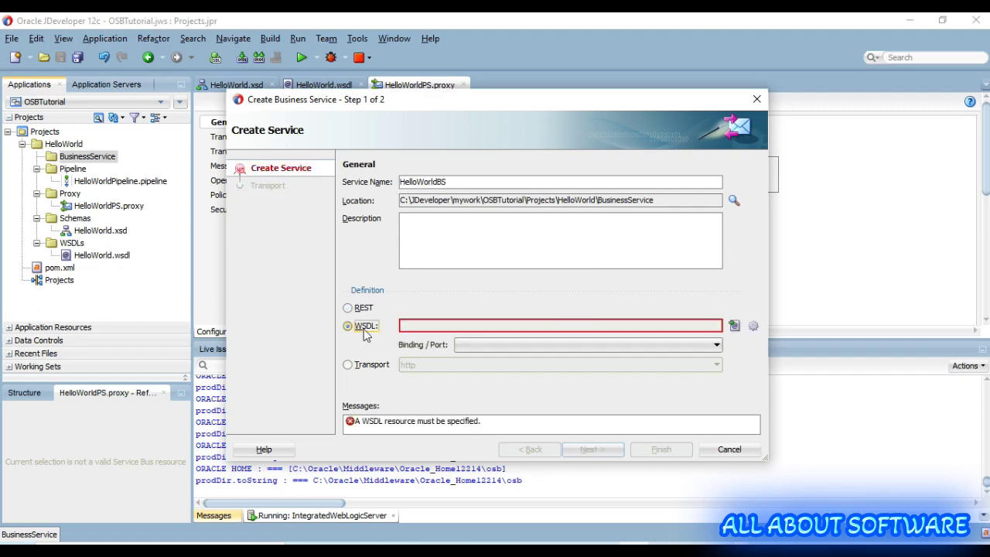
left_click(733, 327)
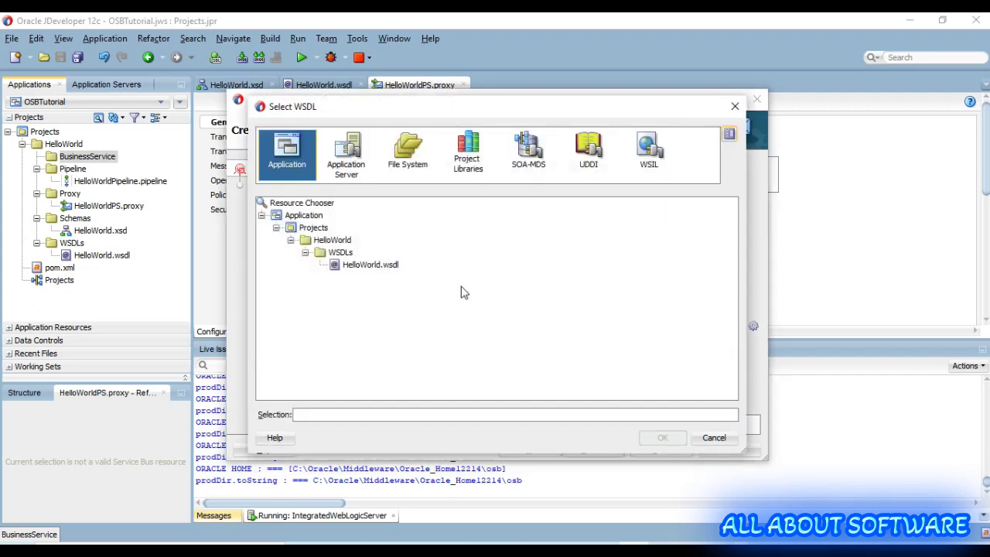
left_click(368, 266)
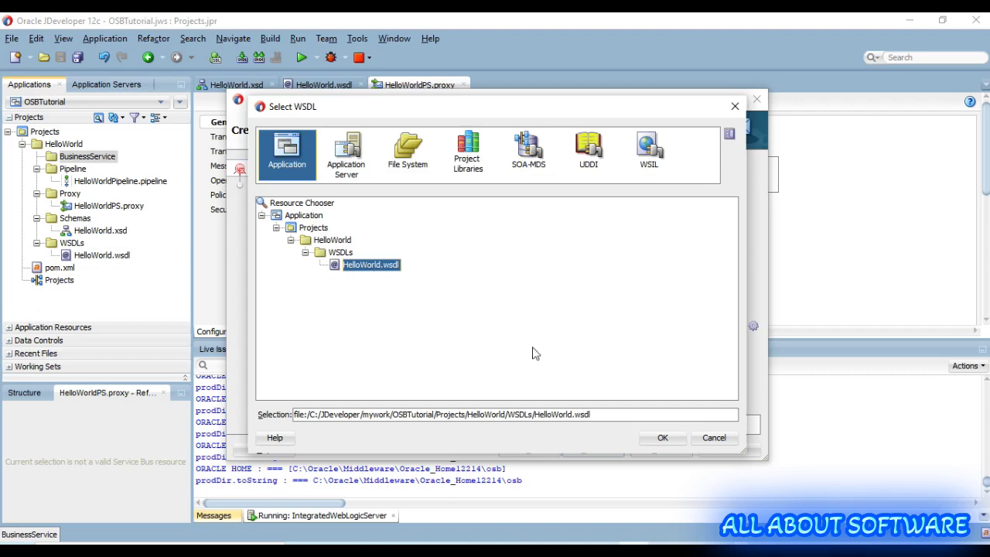
left_click(662, 438)
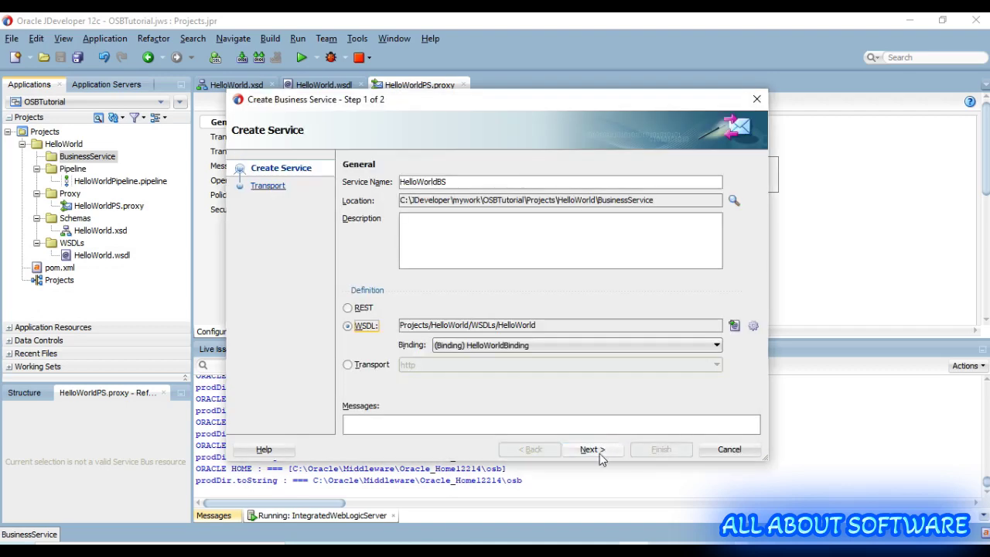
left_click(593, 450)
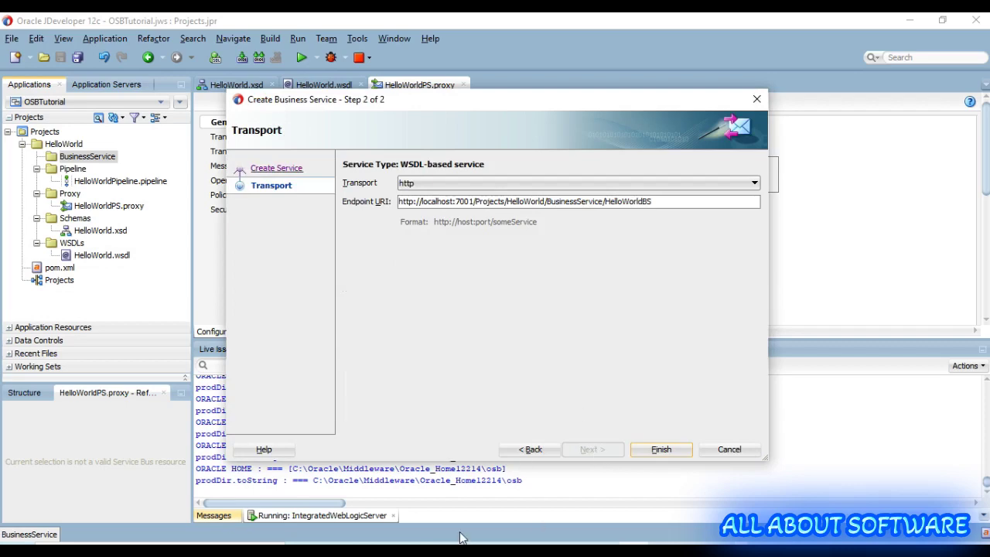
Switch to Sublime Text and copy the HelloWorldService?WSDL URL from line 7 of the notes
key("alt+Tab")
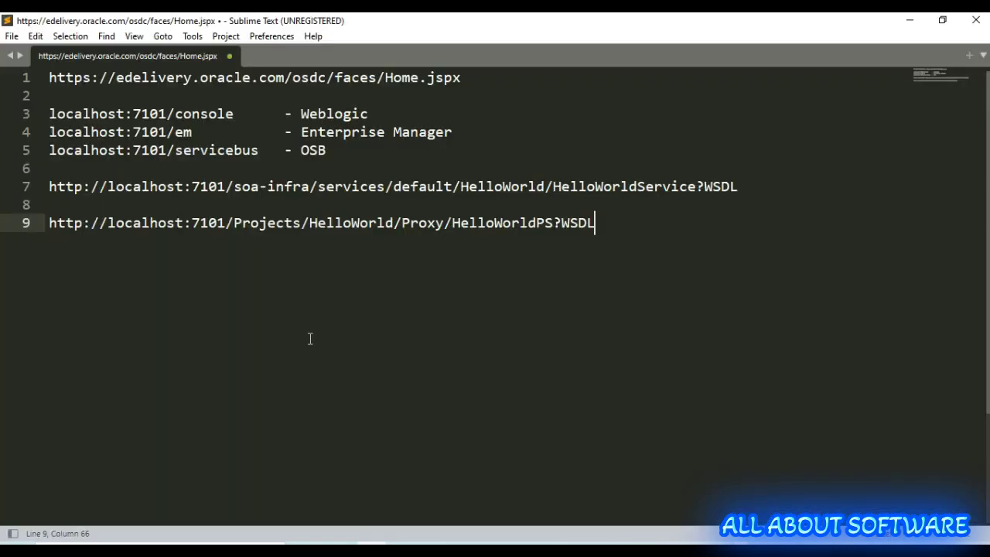
left_click(740, 186)
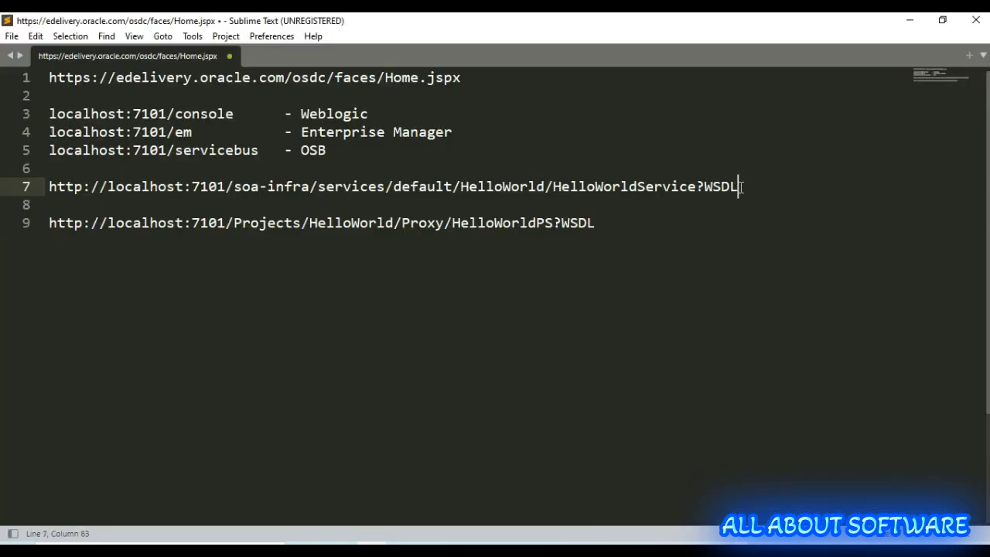
left_click_drag(740, 187, 49, 186)
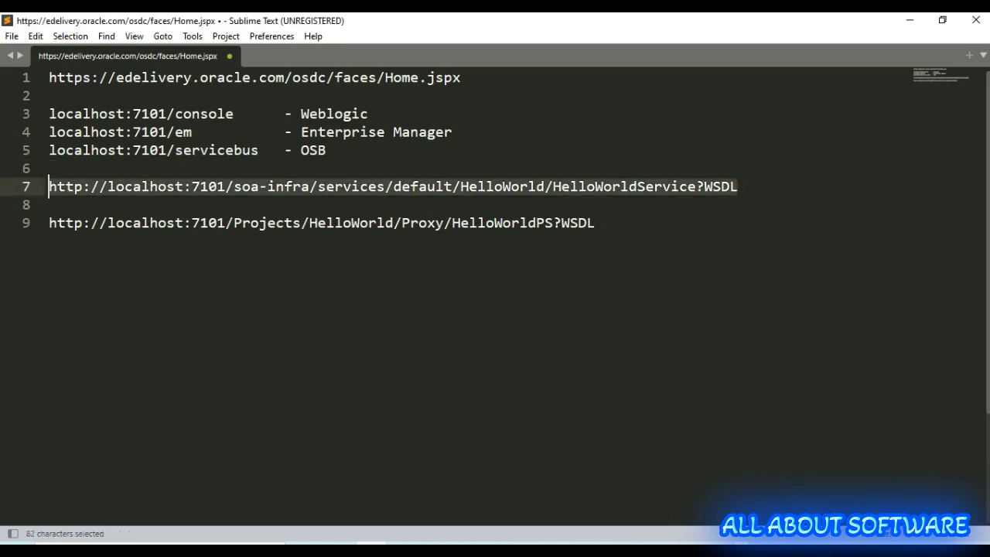
key("ctrl+c")
left_click(633, 542)
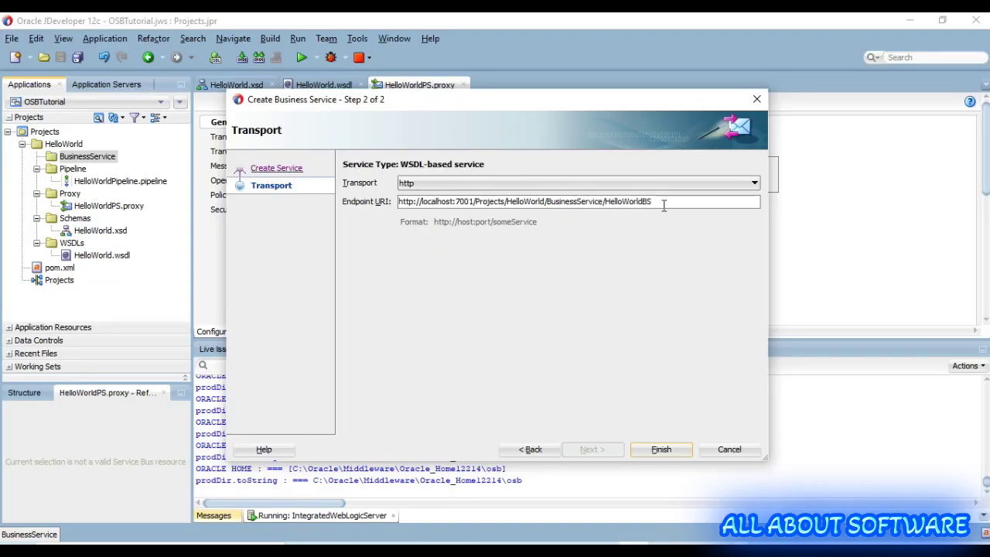
left_click_drag(663, 203, 185, 190)
key("ctrl+v")
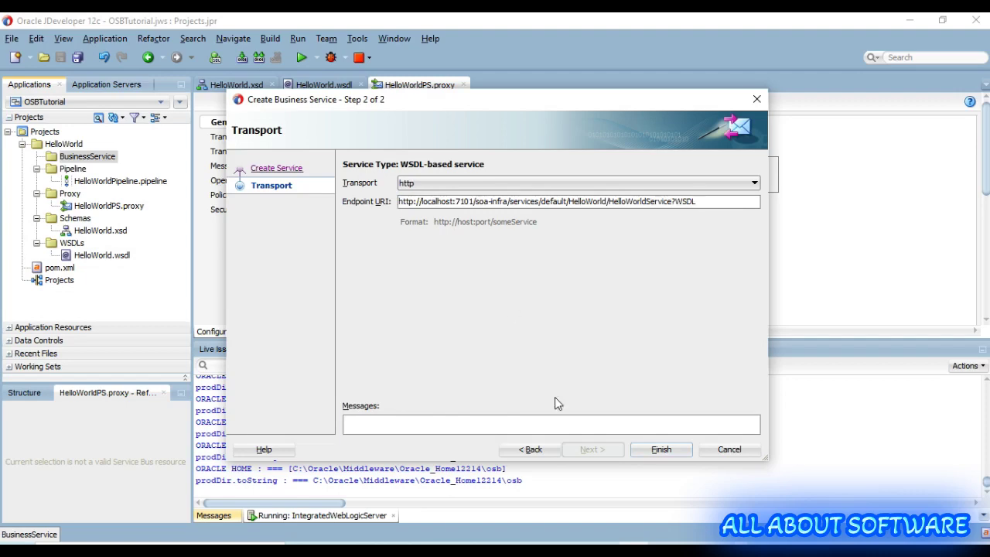
left_click(531, 449)
left_click(591, 449)
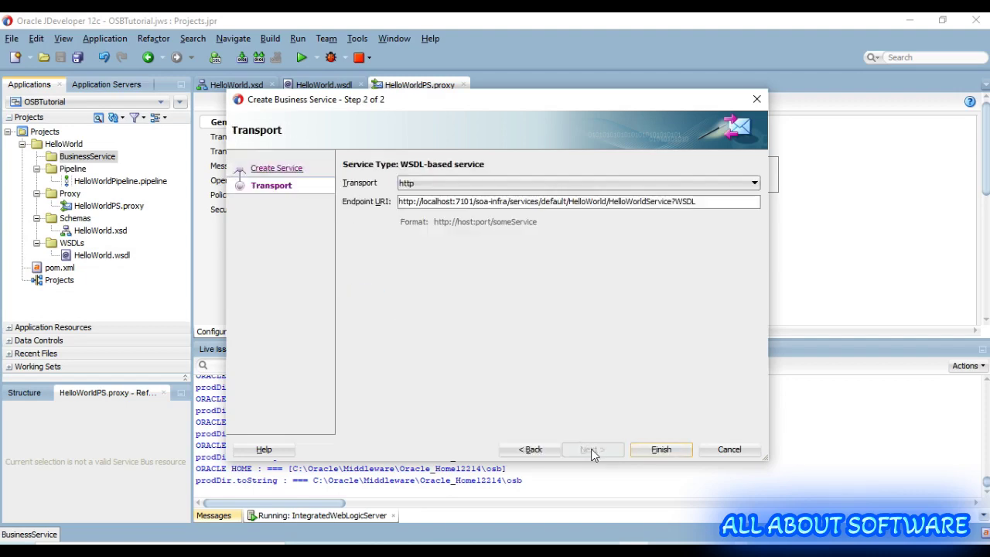
left_click(657, 453)
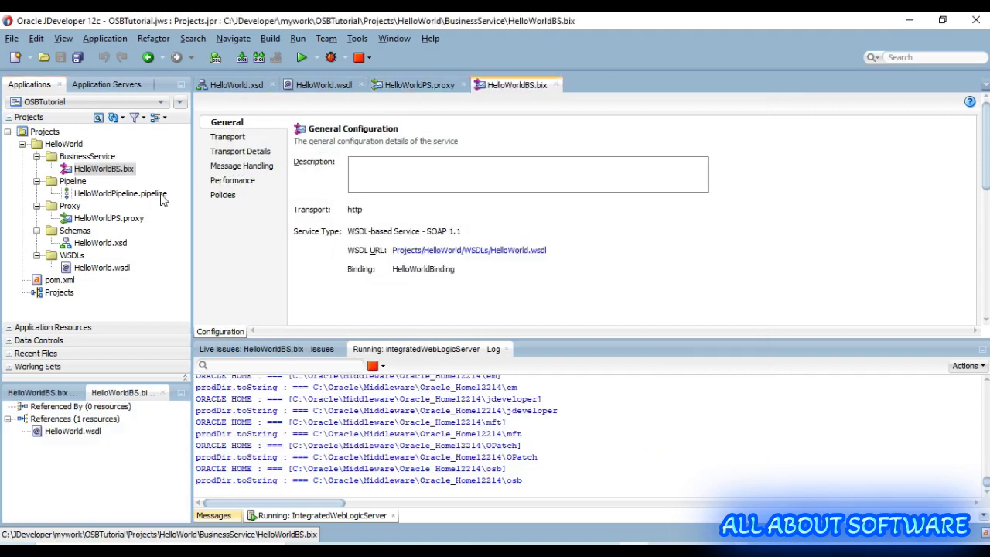
Review the endpoint URI in HelloWorldBS's transport configuration, and look over the HelloWorld.wsdl source and HelloWorldPS proxy configuration
left_click(246, 143)
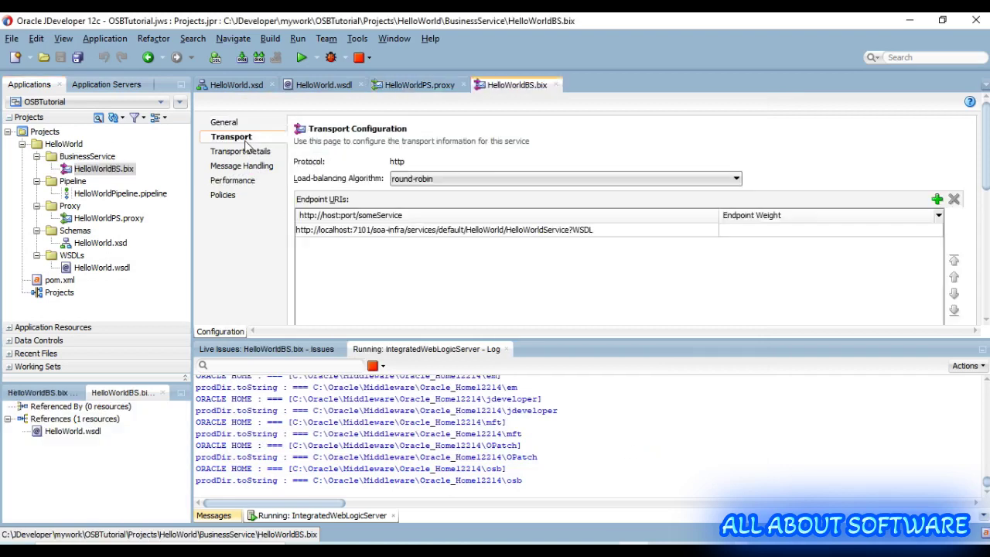
left_click(380, 238)
left_click(411, 87)
left_click(322, 85)
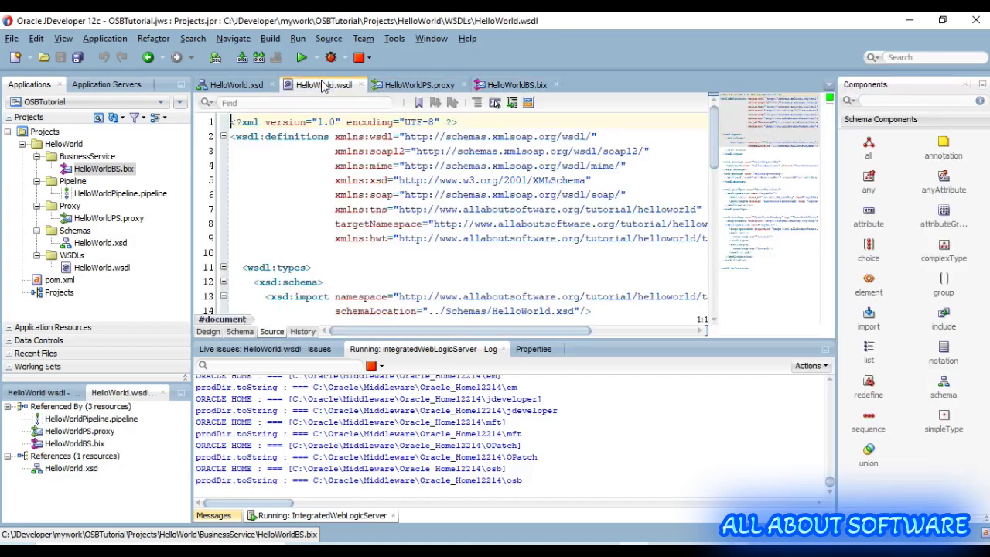
left_click(417, 85)
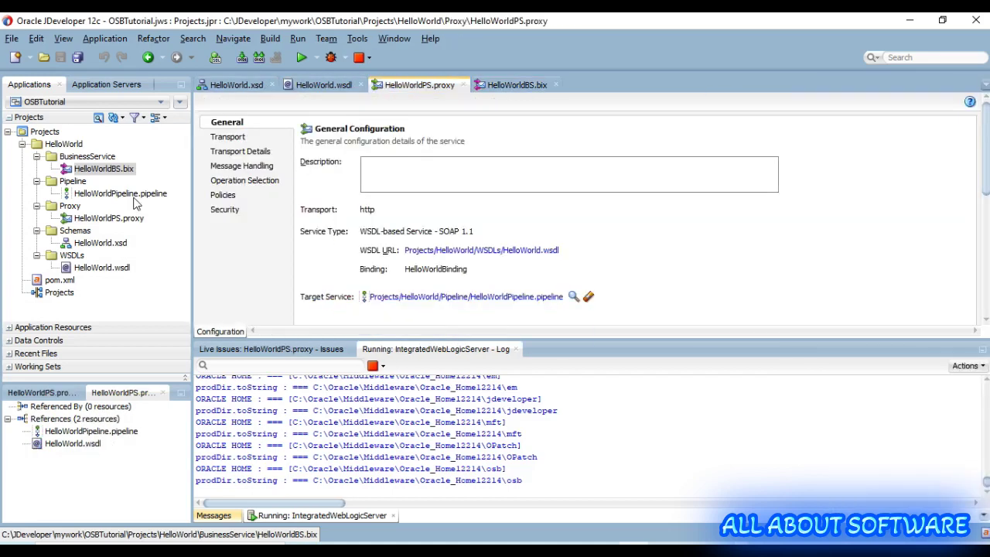
Open HelloWorldPipeline.pipeline and add a Pipeline Pair below the HelloWorldPipeline start node, checking its request and response stages
double_click(97, 196)
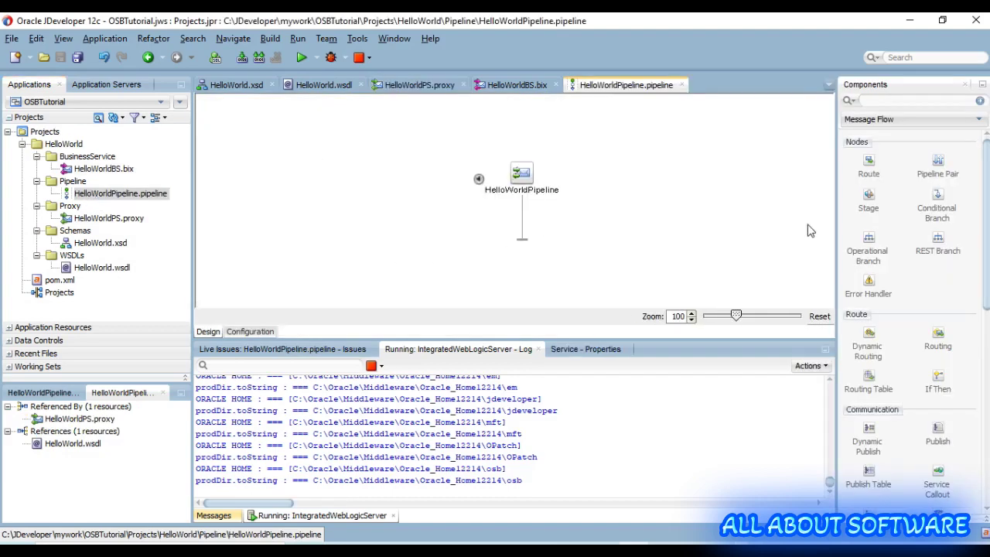
left_click(887, 101)
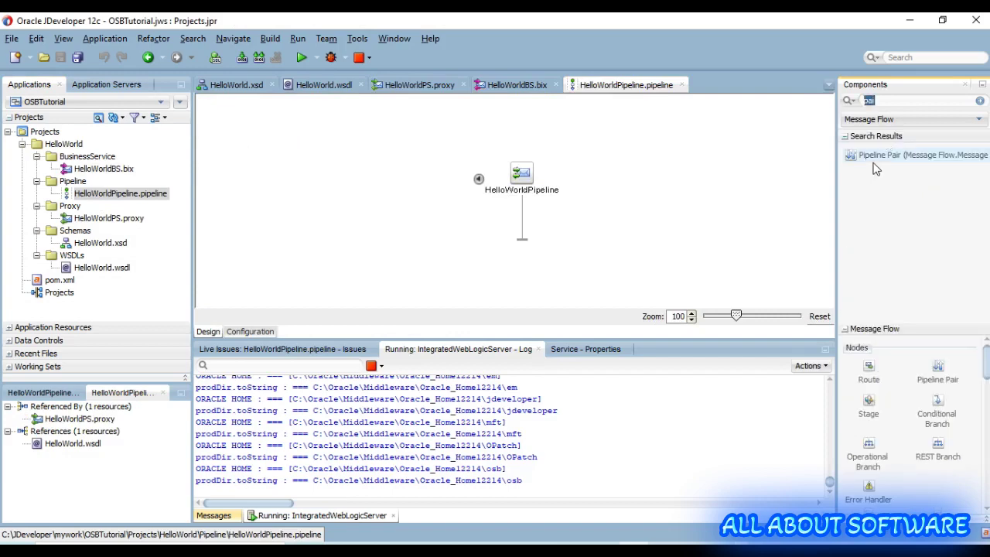
left_click_drag(870, 155, 523, 207)
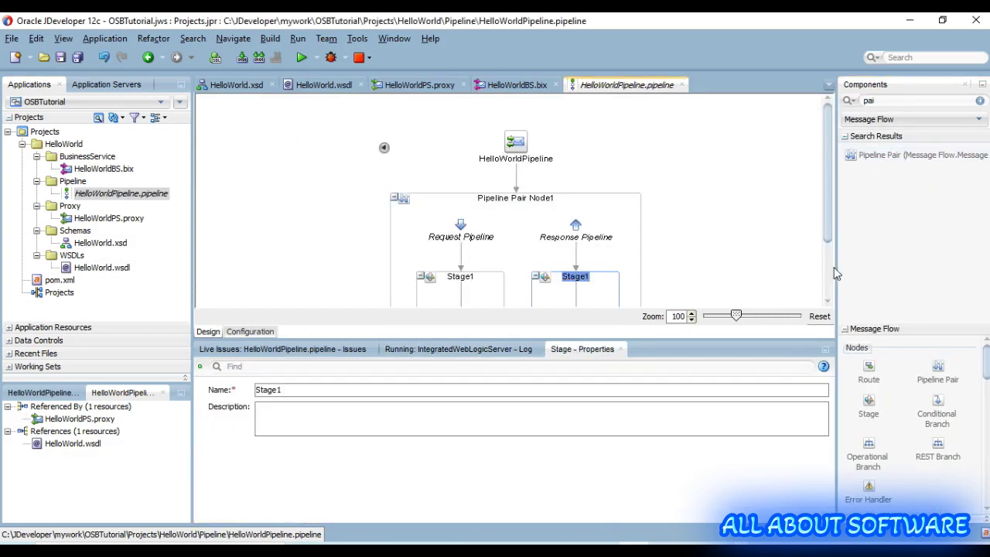
scroll(834, 267, "down", 3)
left_click(460, 223)
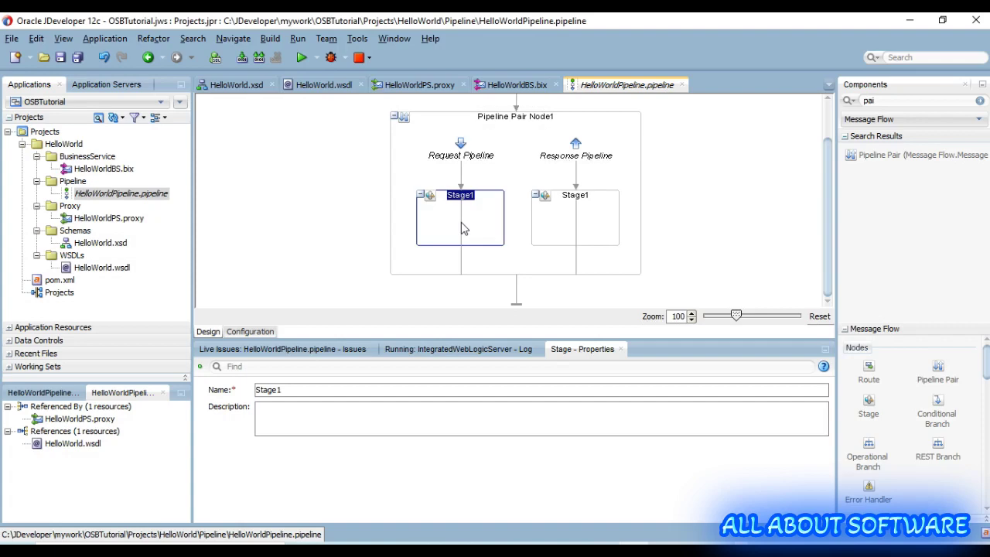
left_click(578, 228)
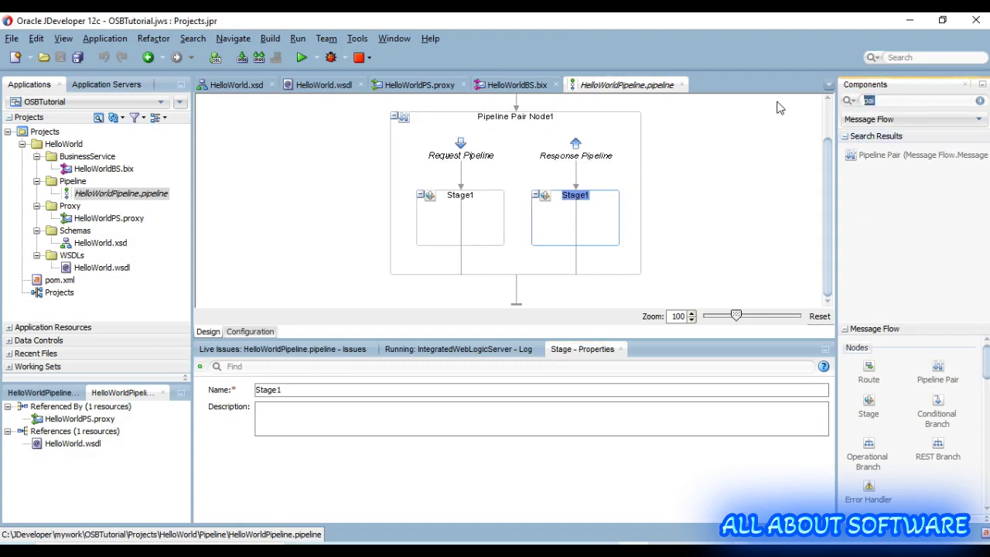
Search the components for "rout" and add a Routing action below the pipeline pair in the message flow
type("routu")
key("BackSpace")
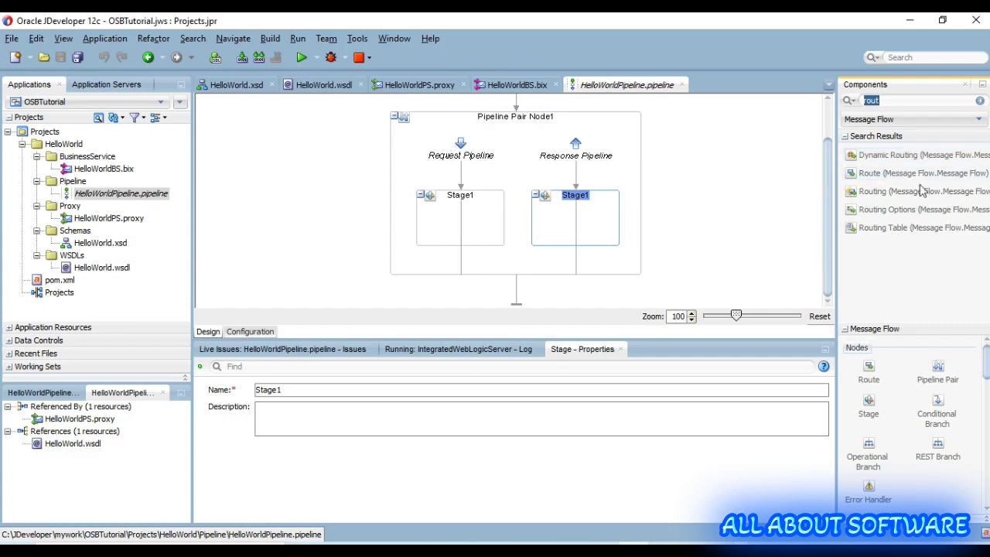
left_click_drag(920, 191, 520, 296)
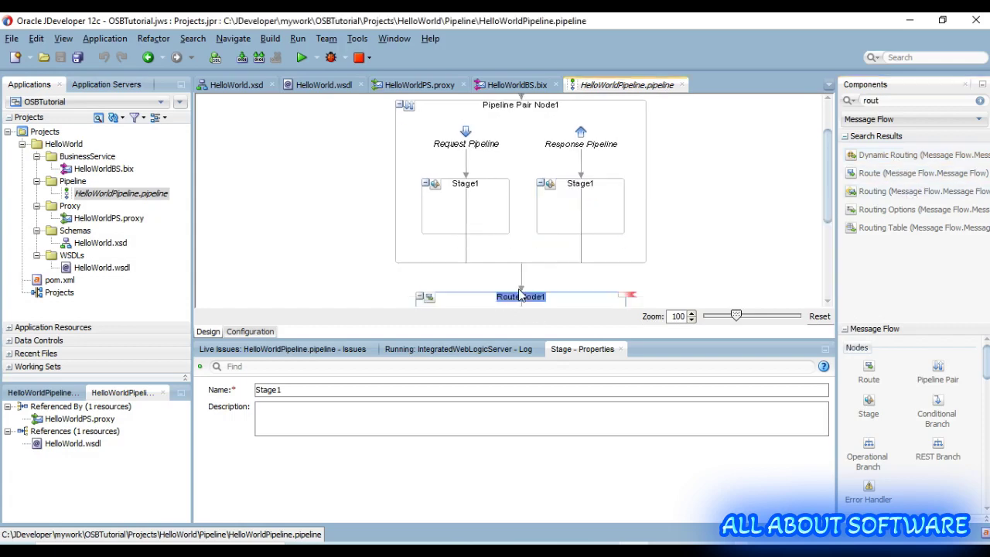
left_click_drag(830, 186, 830, 232)
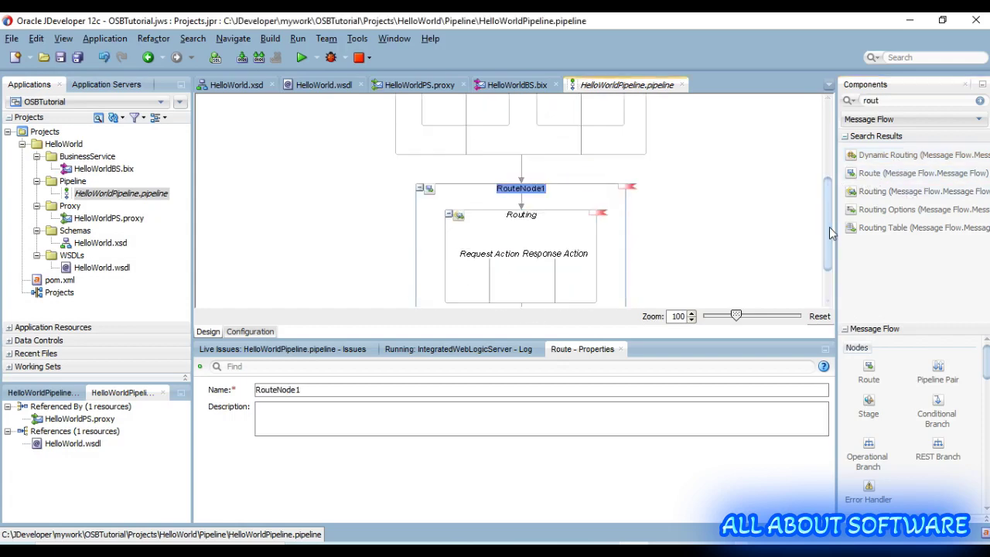
Set the Routing action's service to HelloWorldBS.bix from the BusinessService folder, with sayHello as the operation
left_click(521, 214)
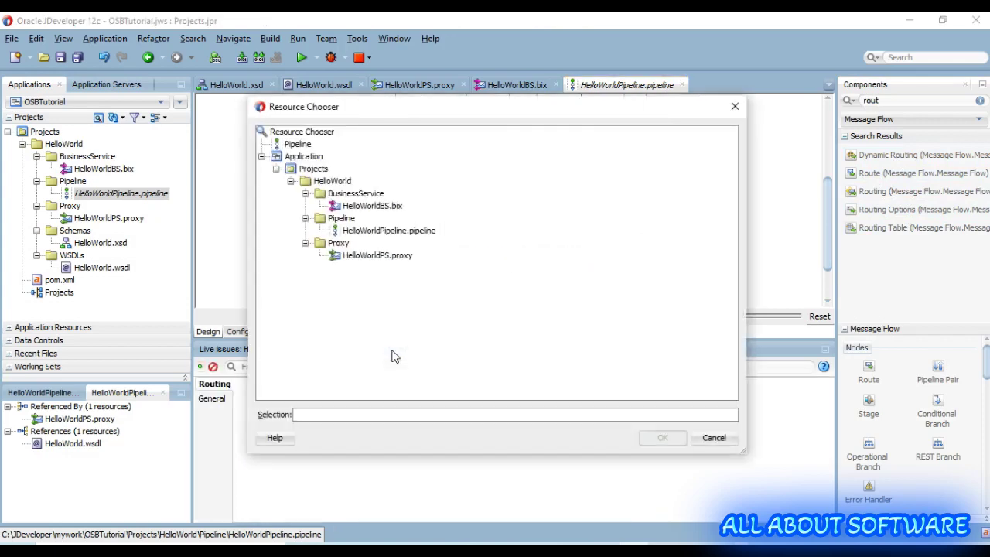
left_click(387, 215)
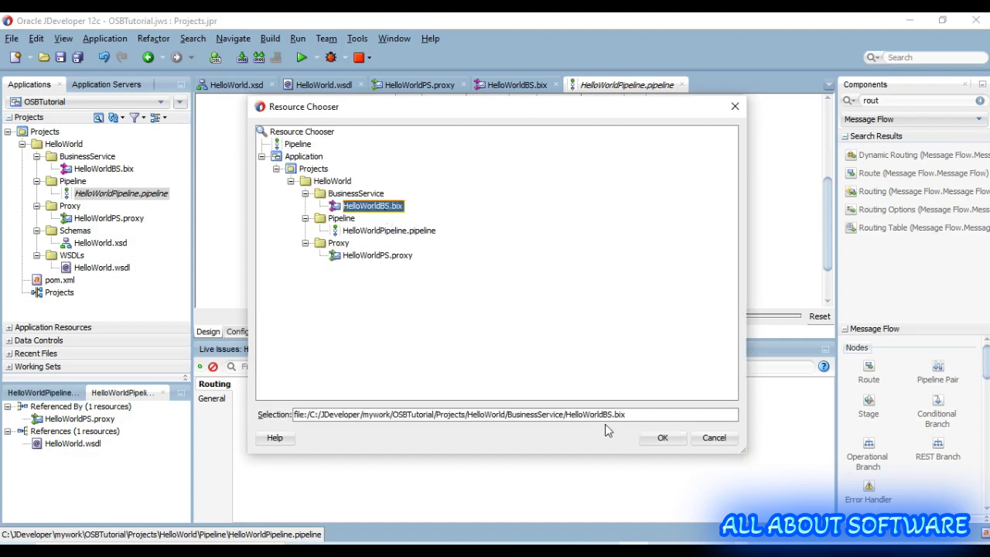
left_click(659, 438)
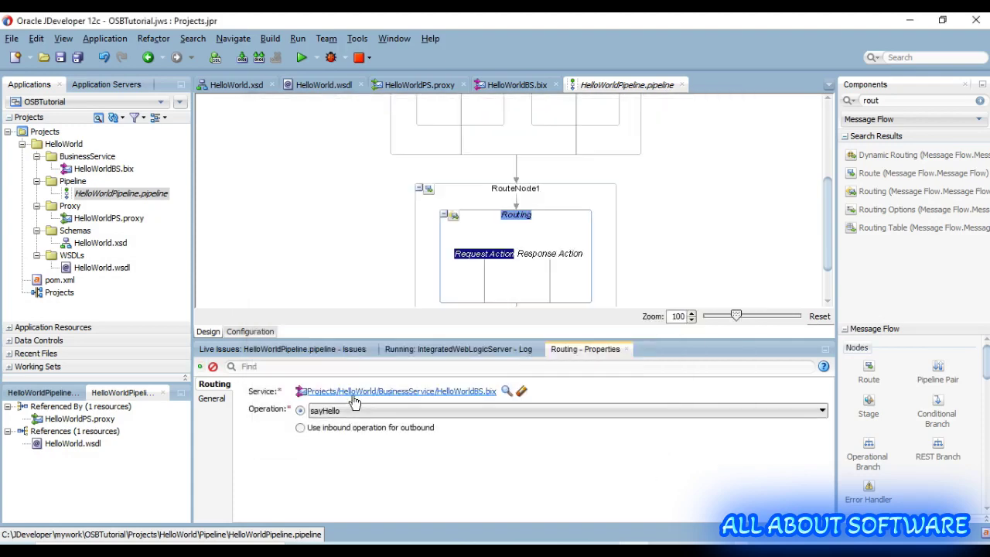
left_click(444, 414)
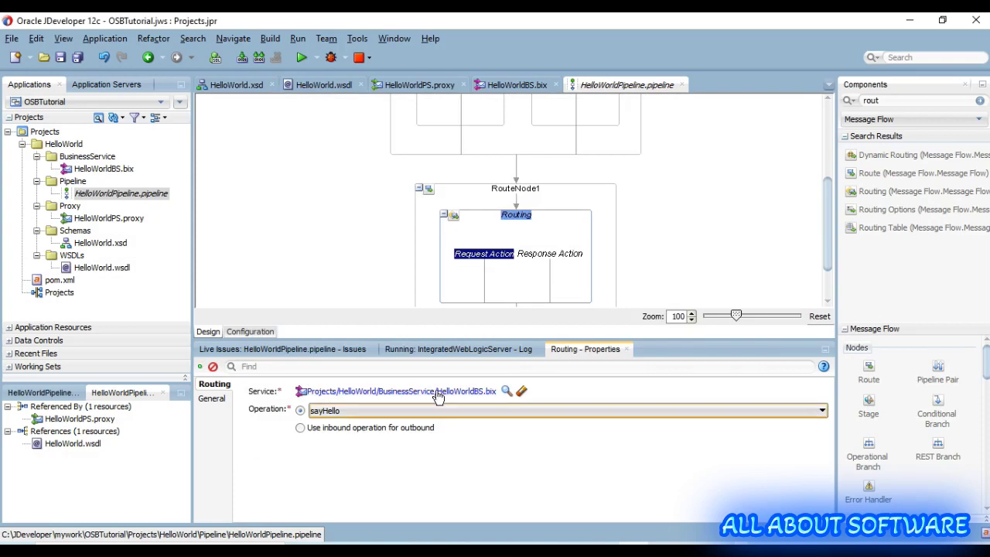
Look up the sayHello operation in HelloWorld.wsdl, and save all files before returning to the HelloWorldPipeline design
left_click(327, 85)
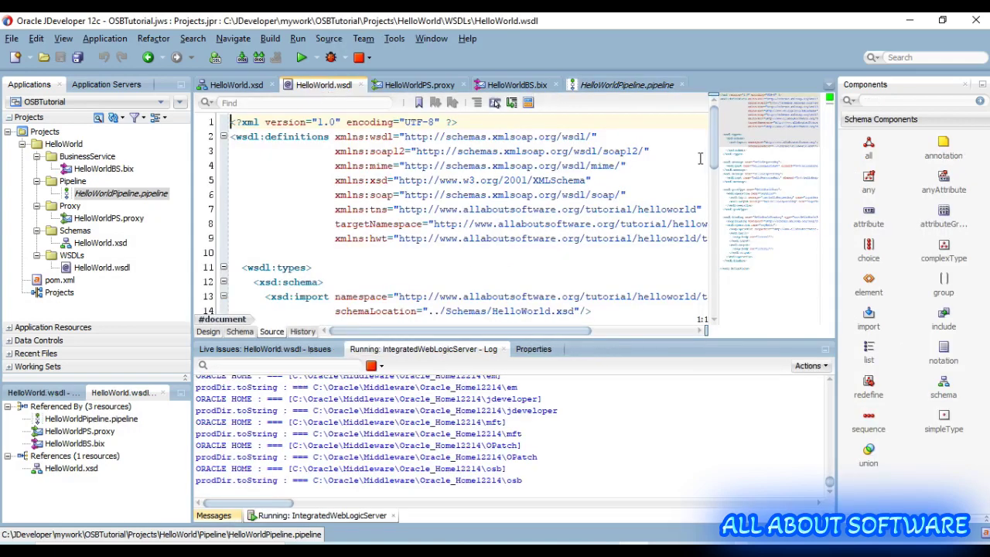
scroll(700, 162, "down", 4)
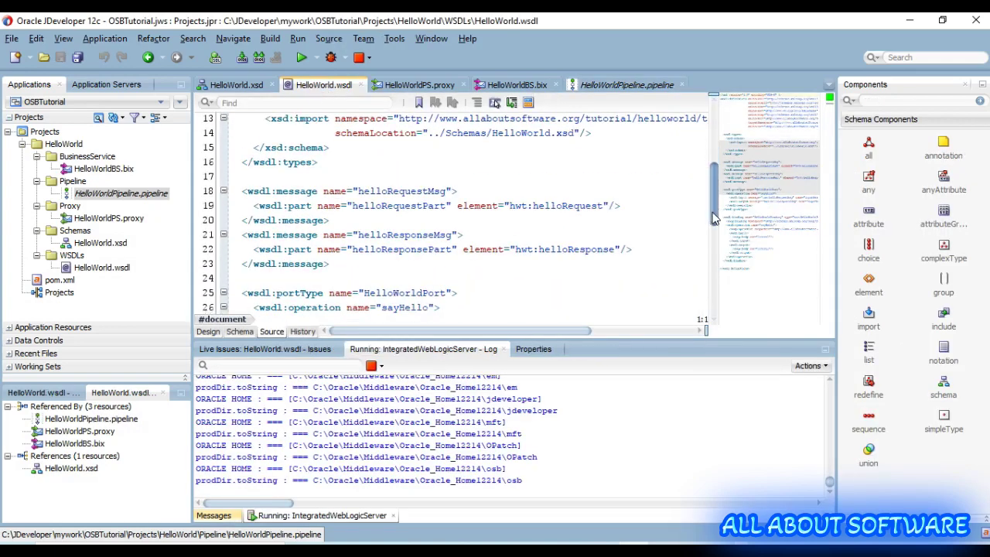
scroll(389, 302, "down", 1)
double_click(403, 279)
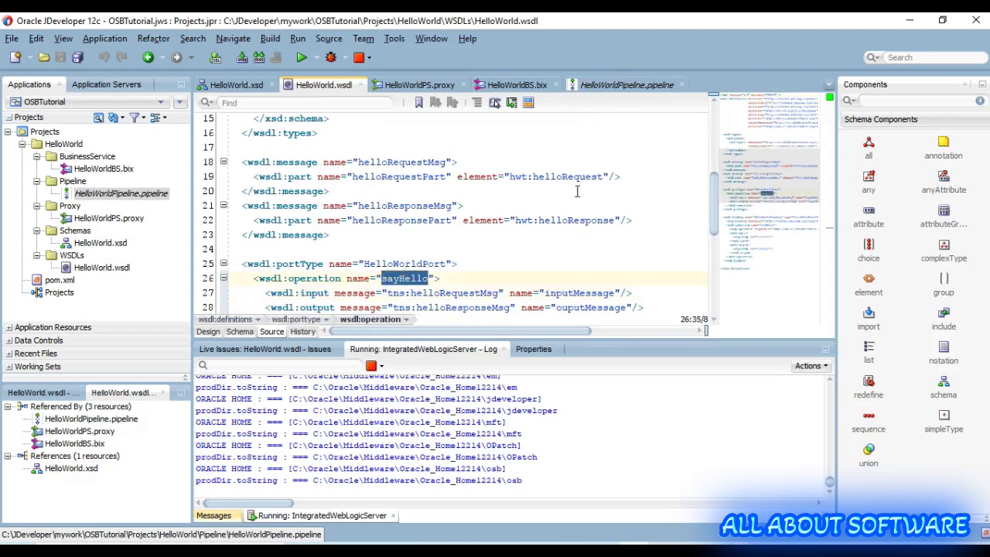
left_click(77, 58)
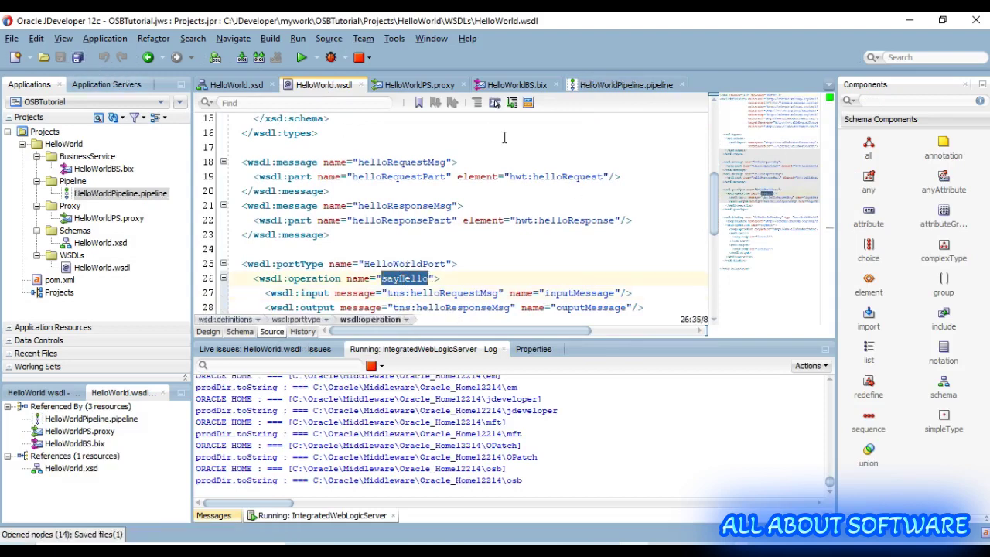
left_click(618, 85)
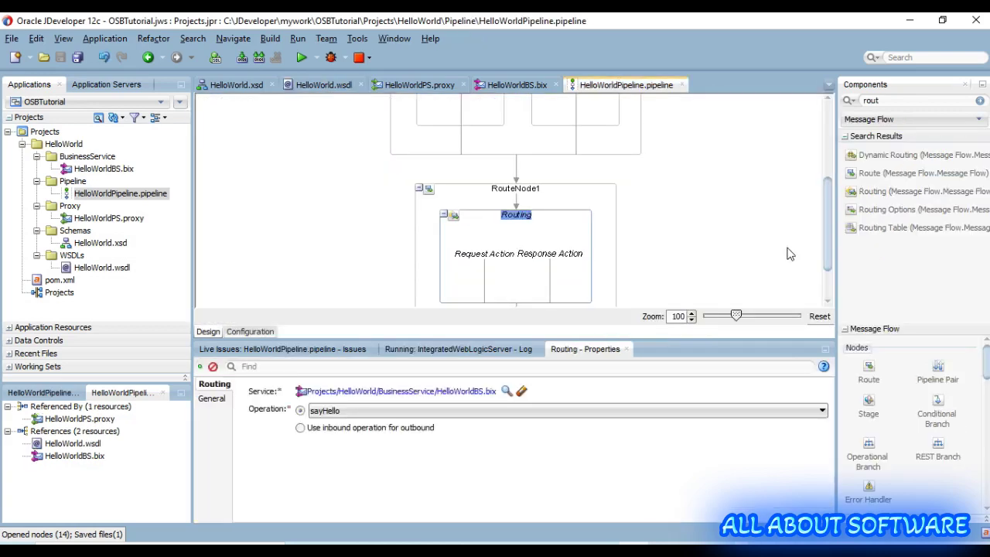
Search the components for "log" and add a Log action to the request pipeline's Stage1, with the summary "The request body is"
left_click_drag(831, 249, 831, 210)
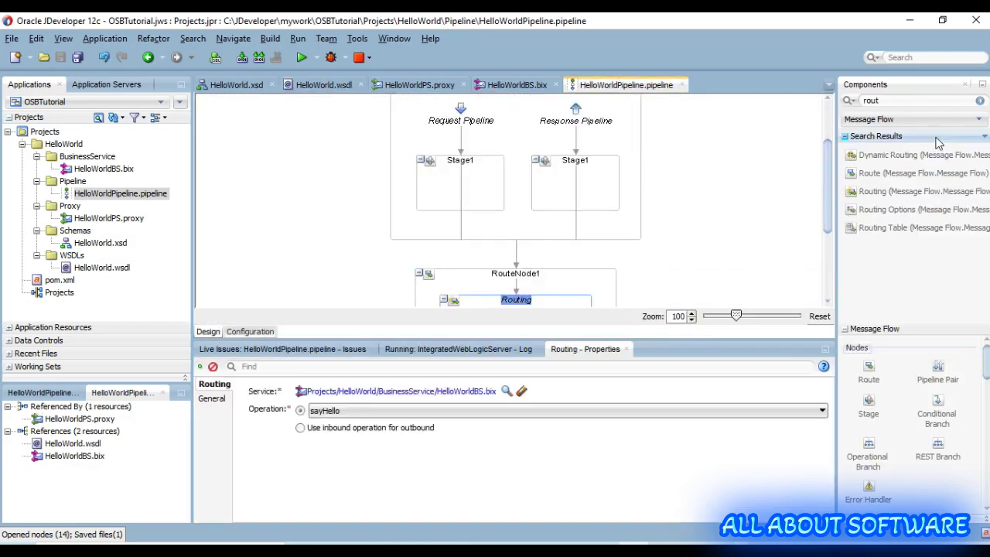
double_click(887, 100)
key("BackSpace")
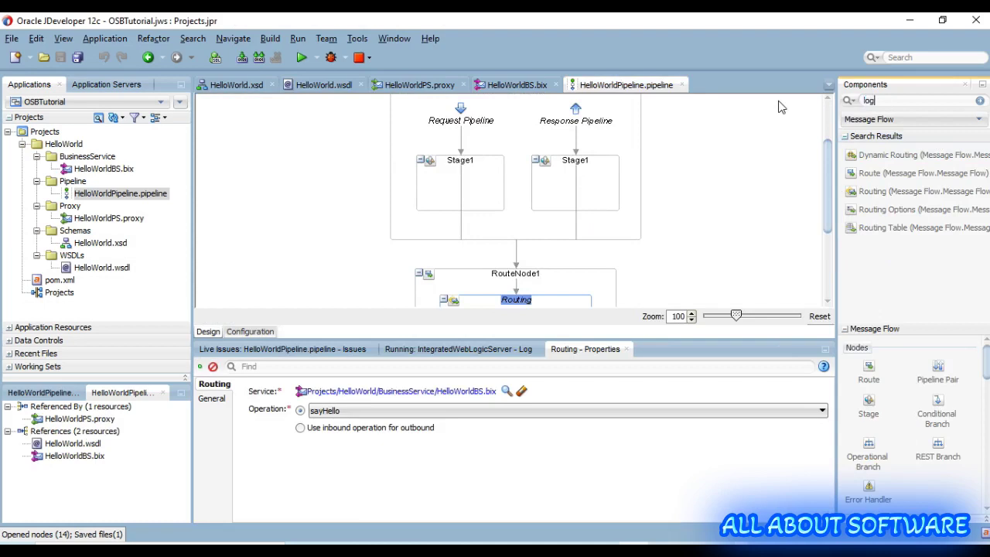
key("Return")
left_click_drag(881, 155, 462, 203)
left_click(372, 415)
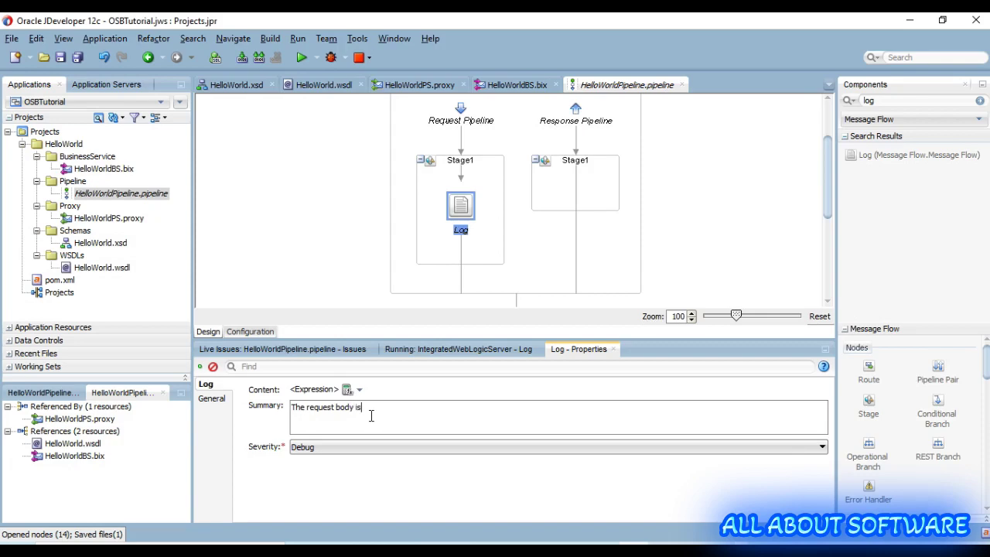
Set the request Log's content expression to $body/typ:helloRequest, using the helloRequest element of the sayHello request body
left_click(347, 389)
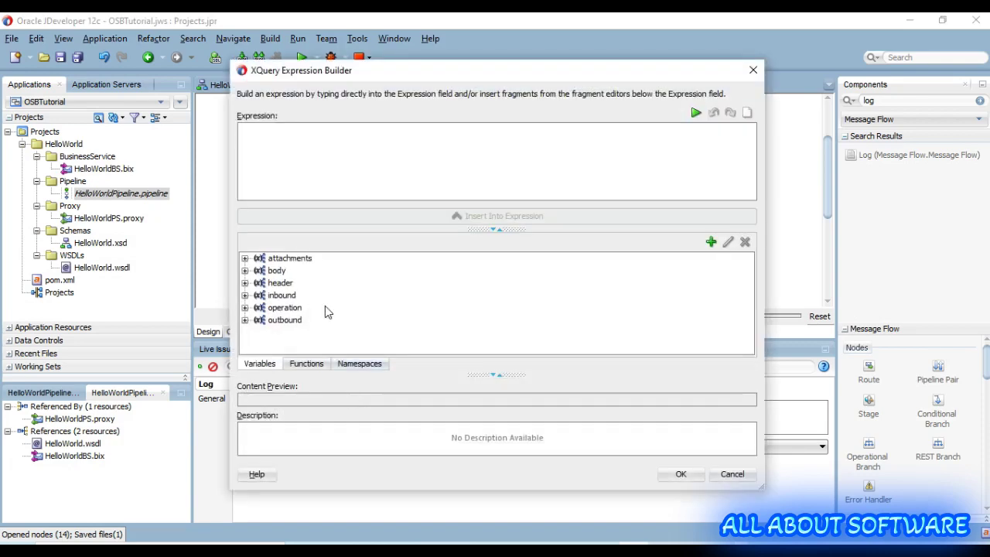
double_click(276, 271)
left_click(259, 283)
left_click(324, 295)
left_click(273, 295)
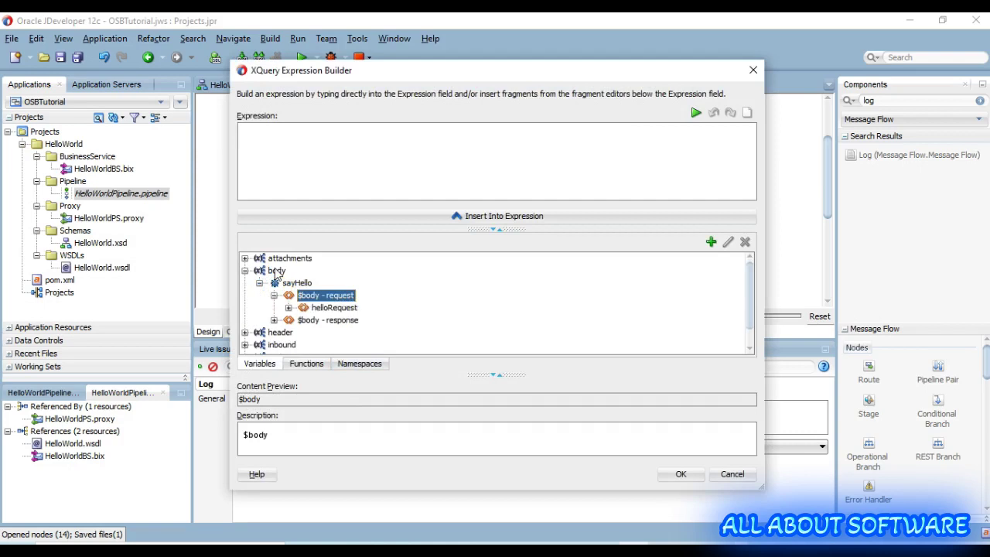
left_click(334, 308)
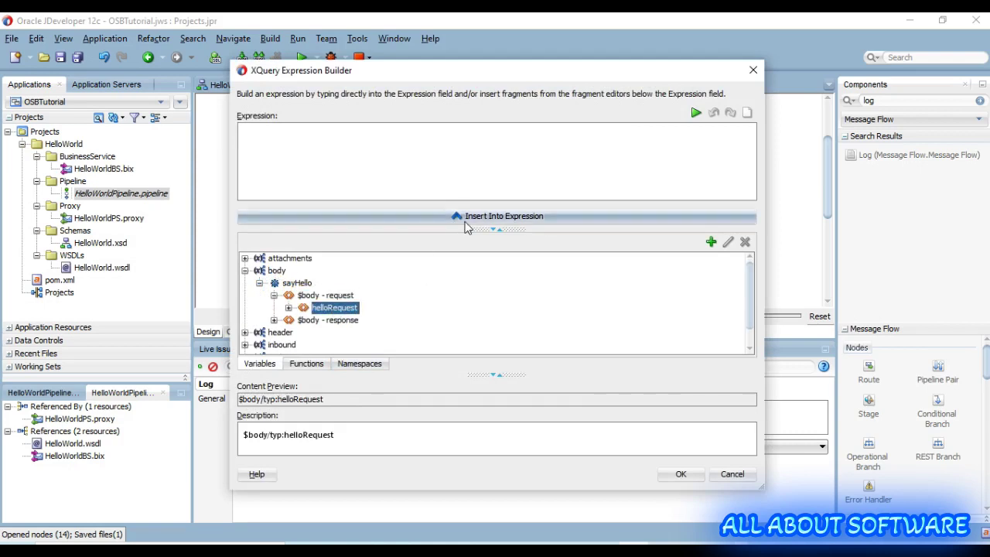
left_click(382, 216)
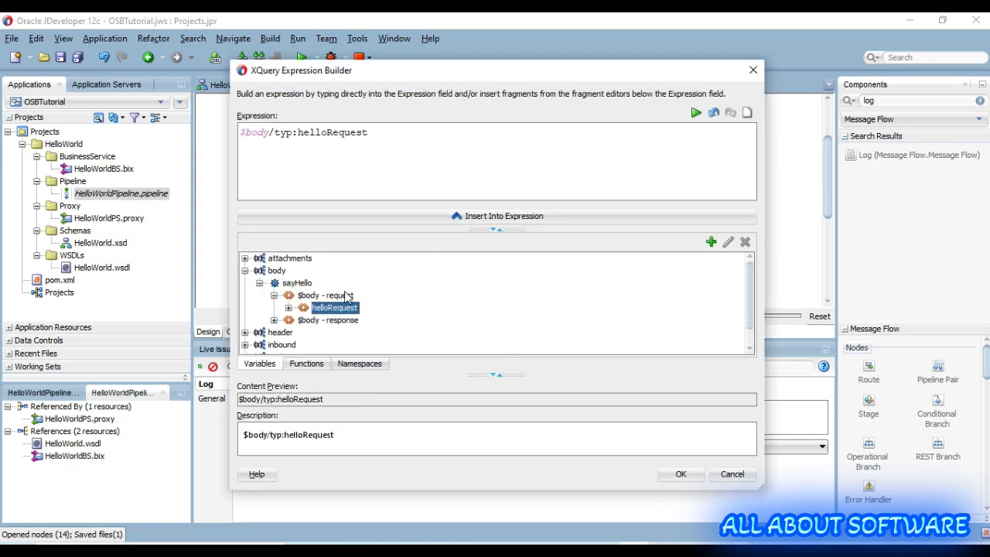
left_click_drag(275, 132, 417, 138)
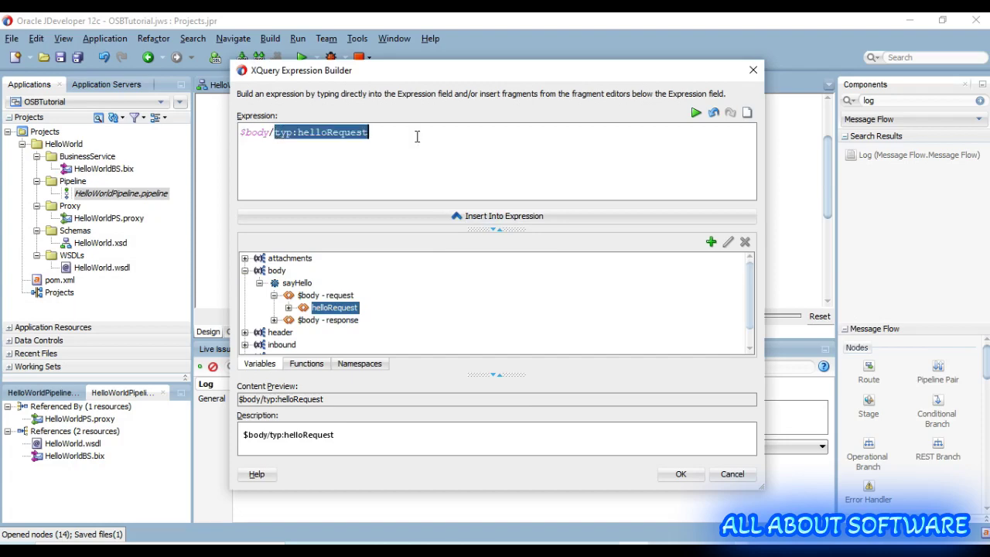
left_click(417, 137)
left_click(680, 475)
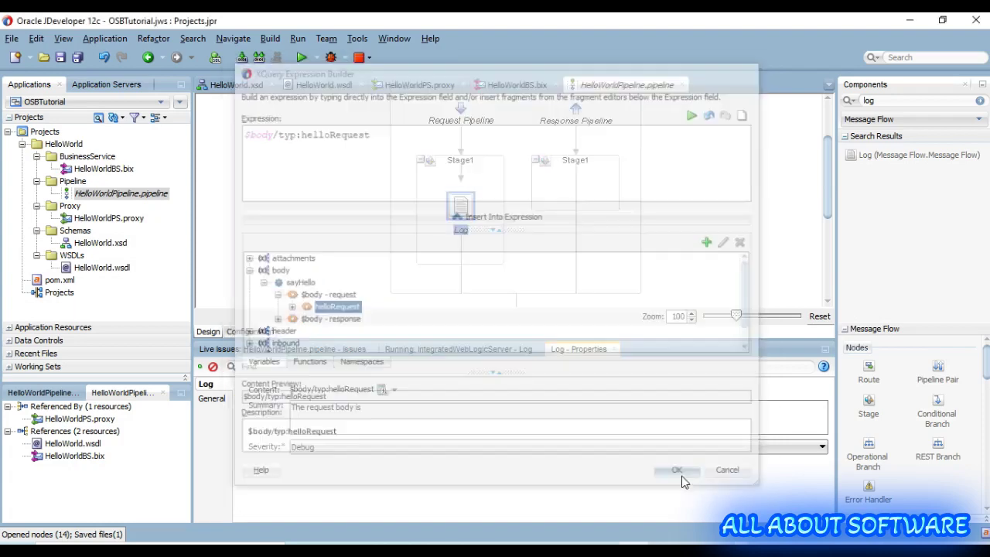
Add a Log action to the response pipeline's Stage1, with the summary "The response body is" and the content expression $body/typ:helloResponse
left_click_drag(873, 154, 576, 203)
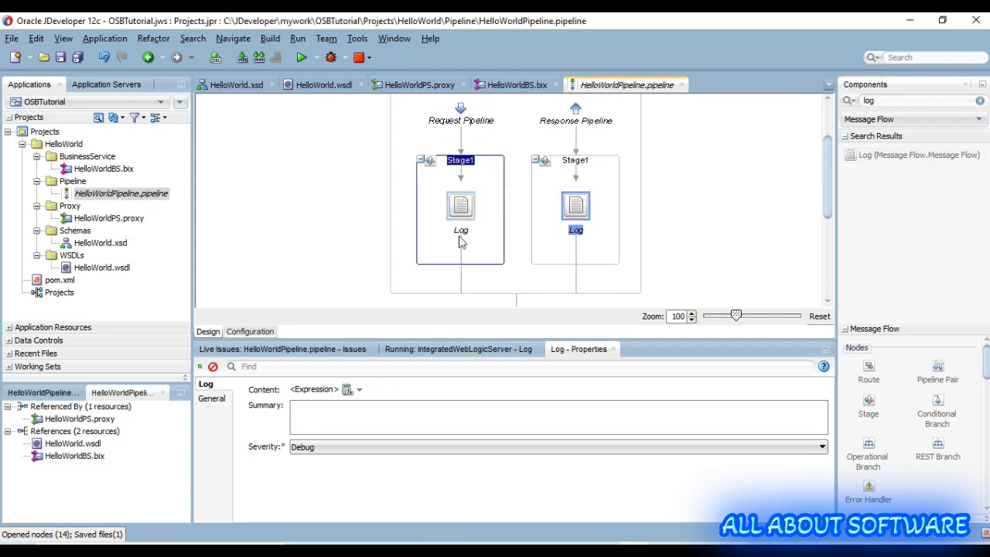
left_click(349, 408)
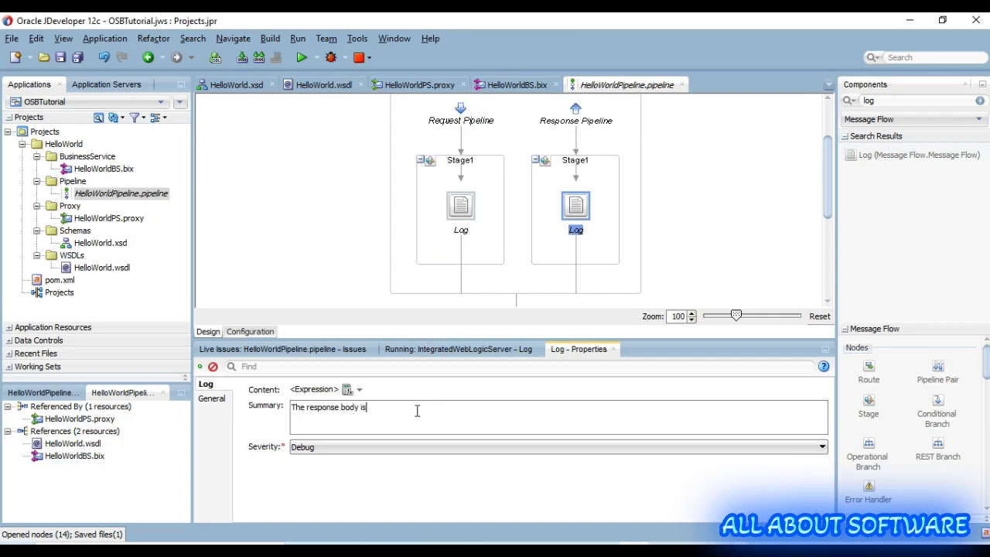
left_click(346, 389)
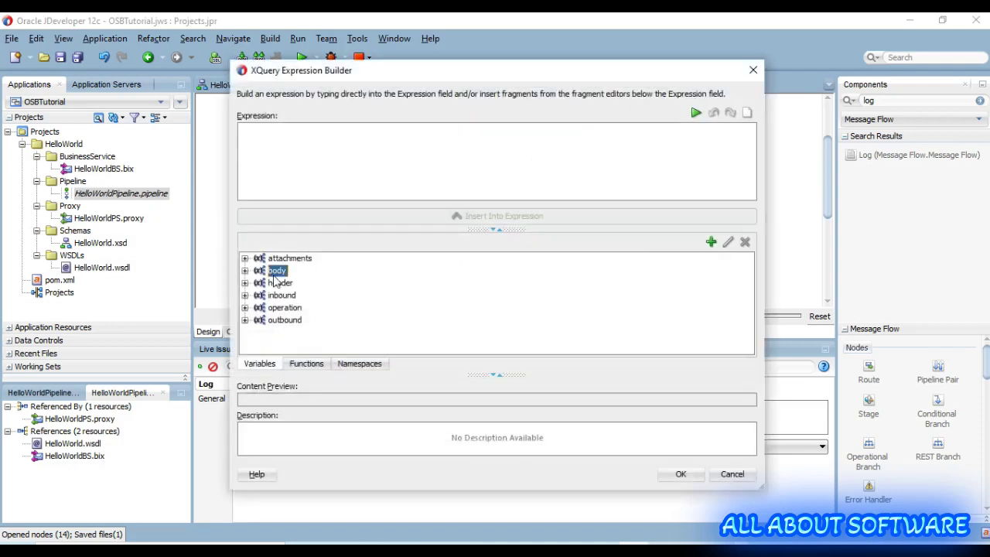
double_click(276, 270)
key("Down")
key("Right")
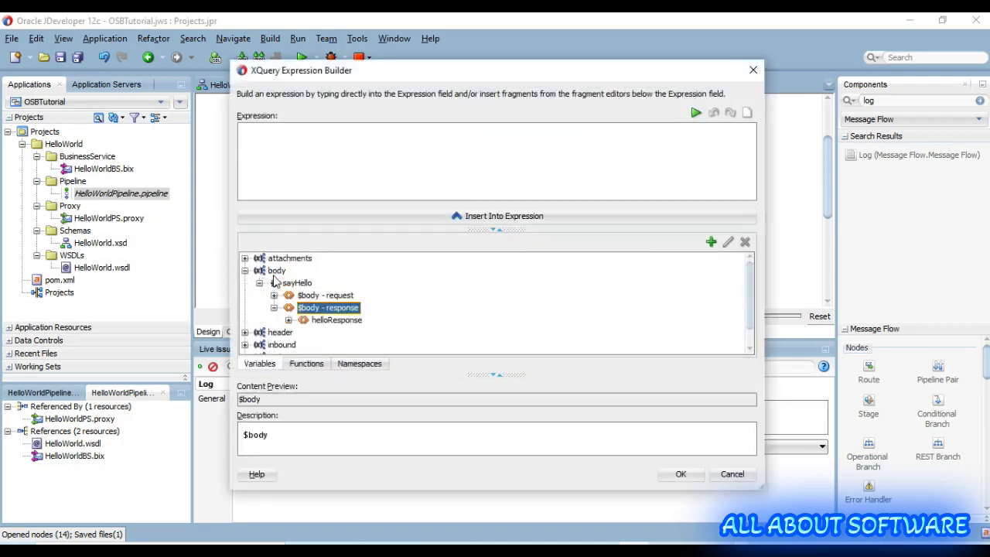
key("Down")
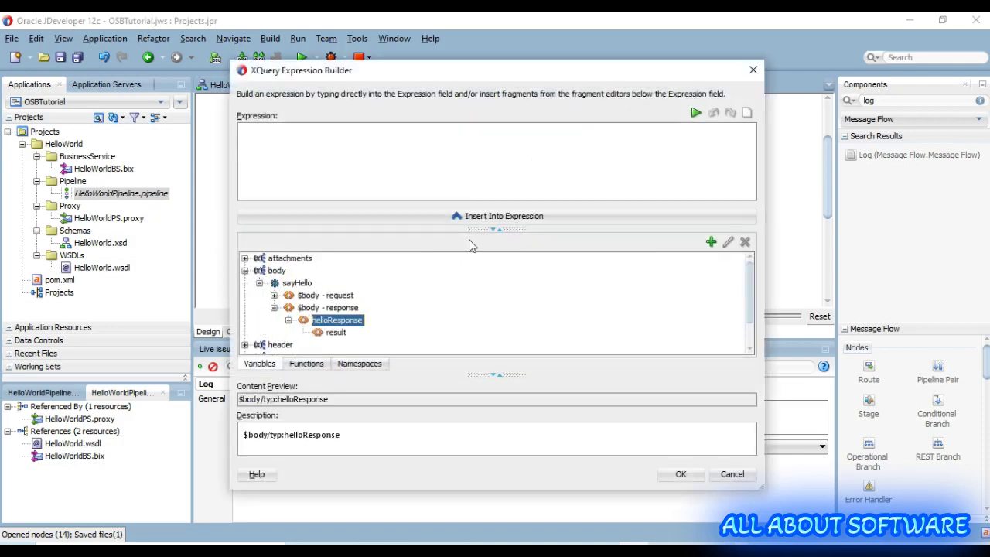
left_click(468, 216)
left_click(680, 473)
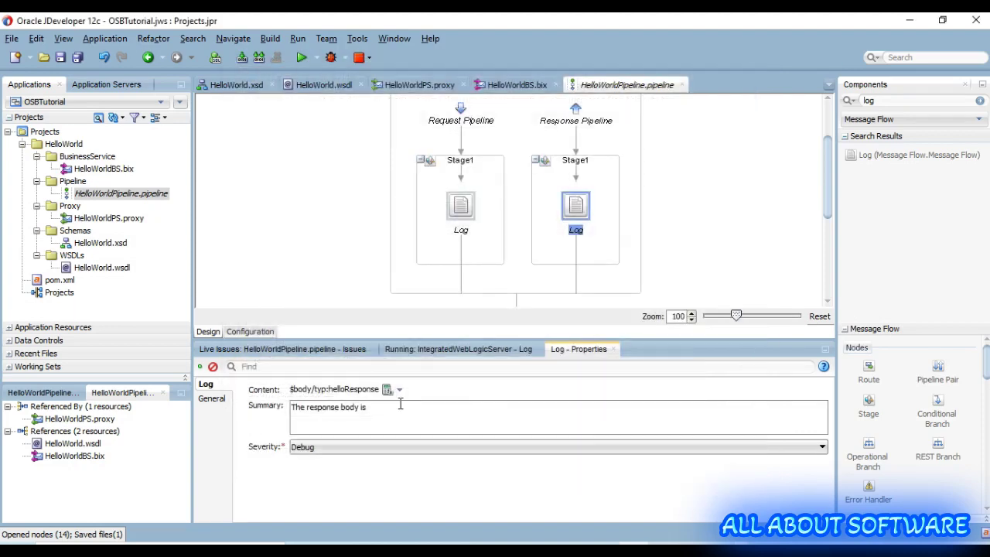
Set the severity of both the response and request Log actions to Error, and save all files
left_click(332, 447)
left_click(338, 495)
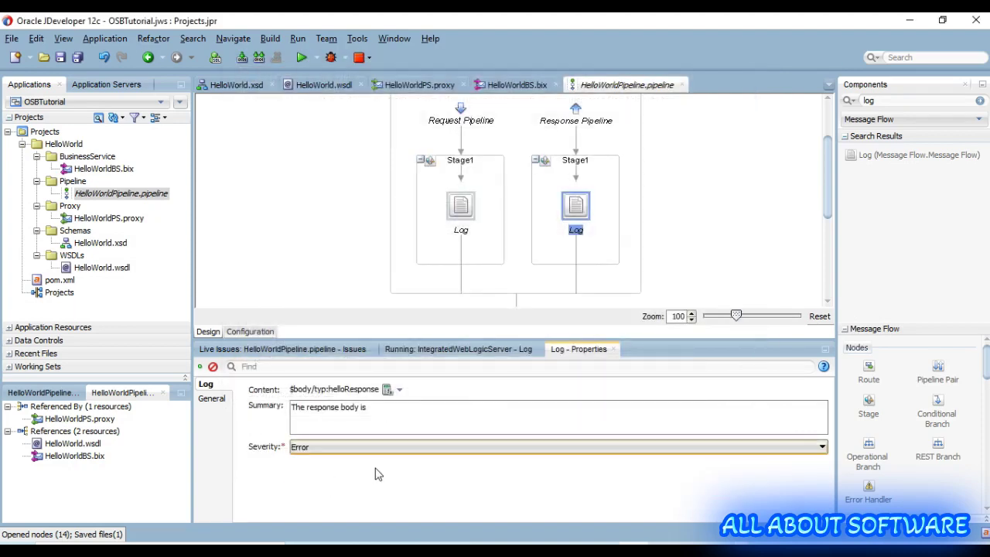
left_click(459, 215)
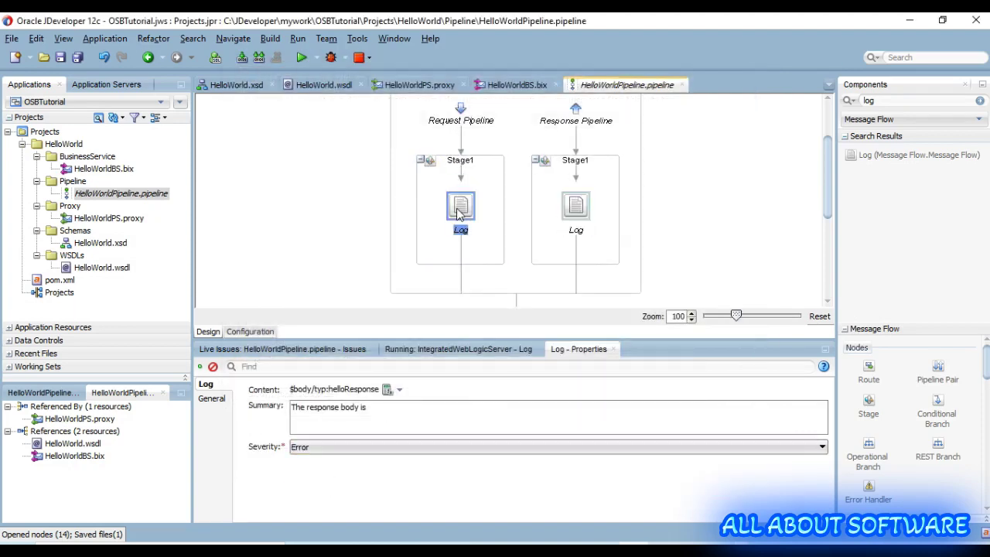
left_click(333, 448)
left_click(301, 498)
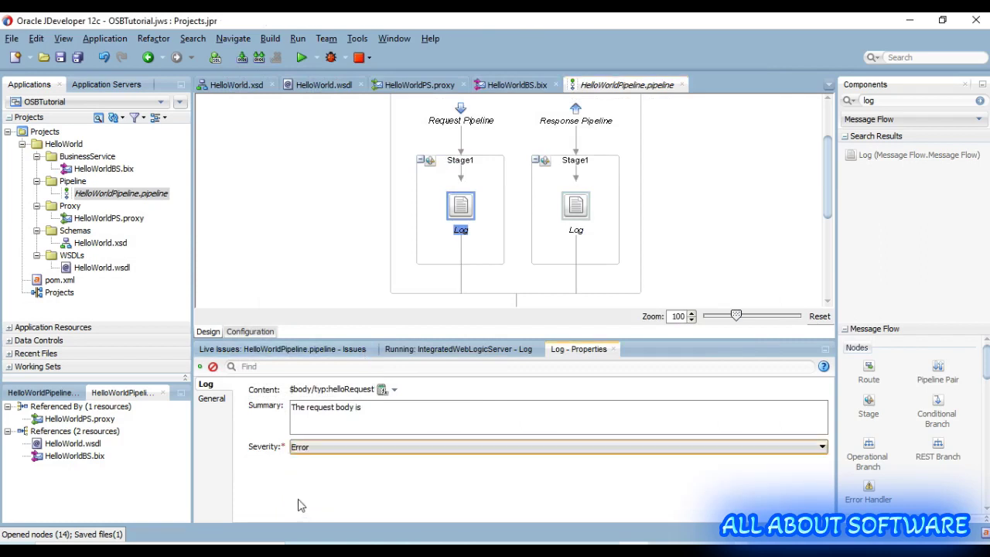
left_click(77, 57)
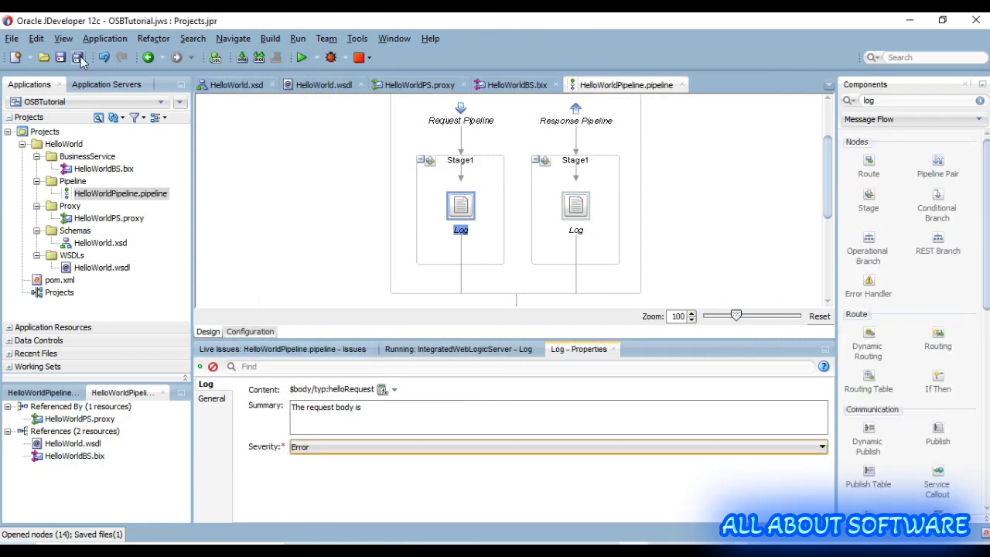
Review the pipeline's message flow and the references between the HelloWorld WSDL, schema, proxy, business service and pipeline files
left_click(585, 261)
left_click_drag(830, 184, 830, 152)
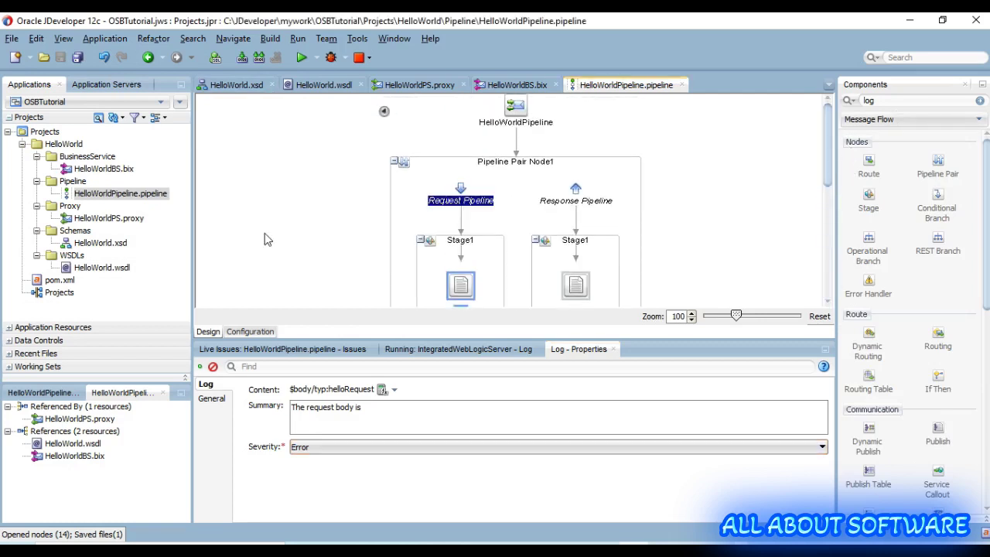
left_click(99, 269)
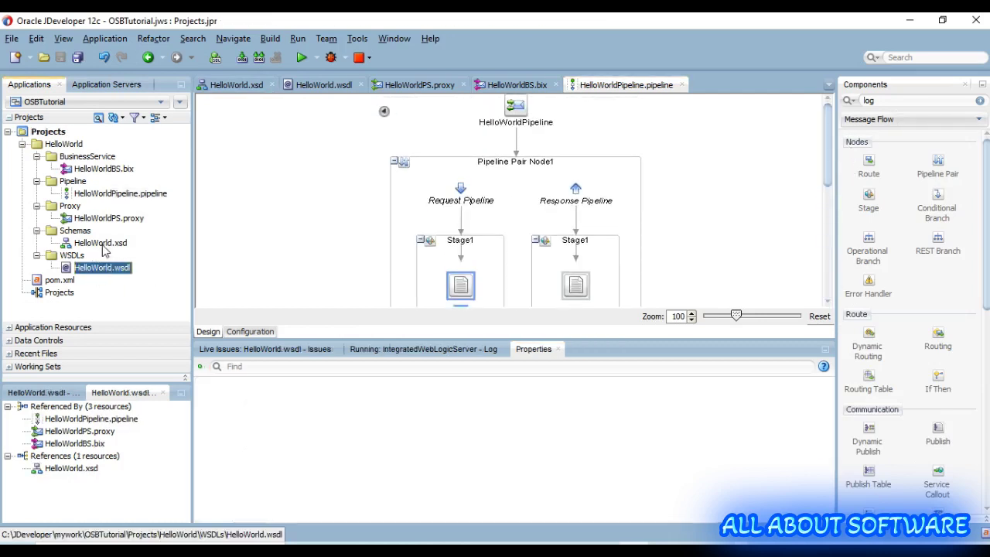
left_click(102, 243)
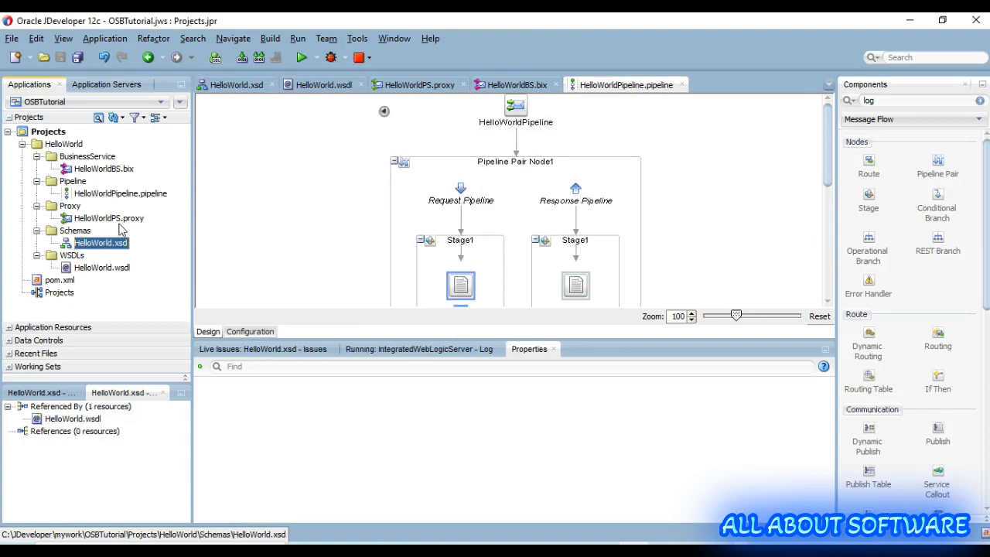
left_click(110, 220)
left_click(119, 171)
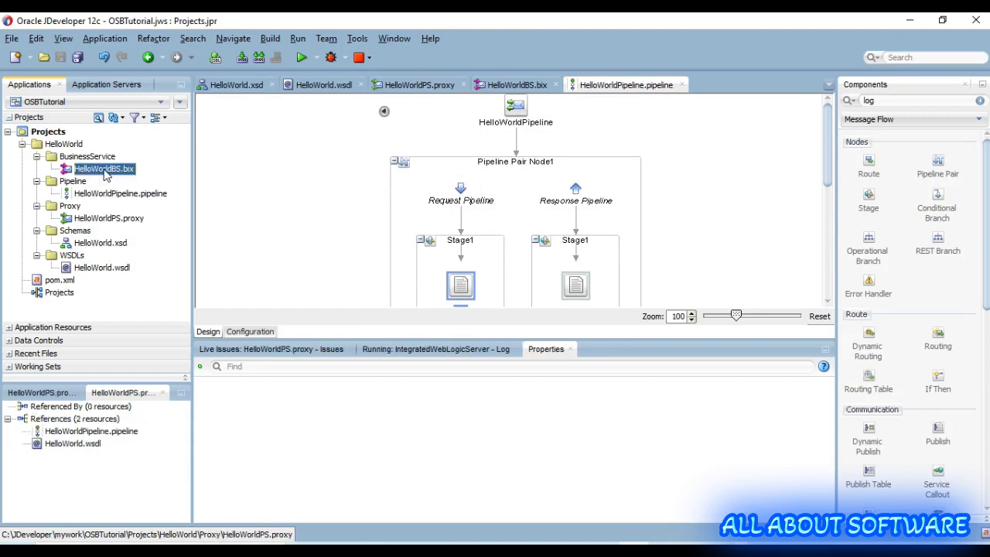
left_click(110, 194)
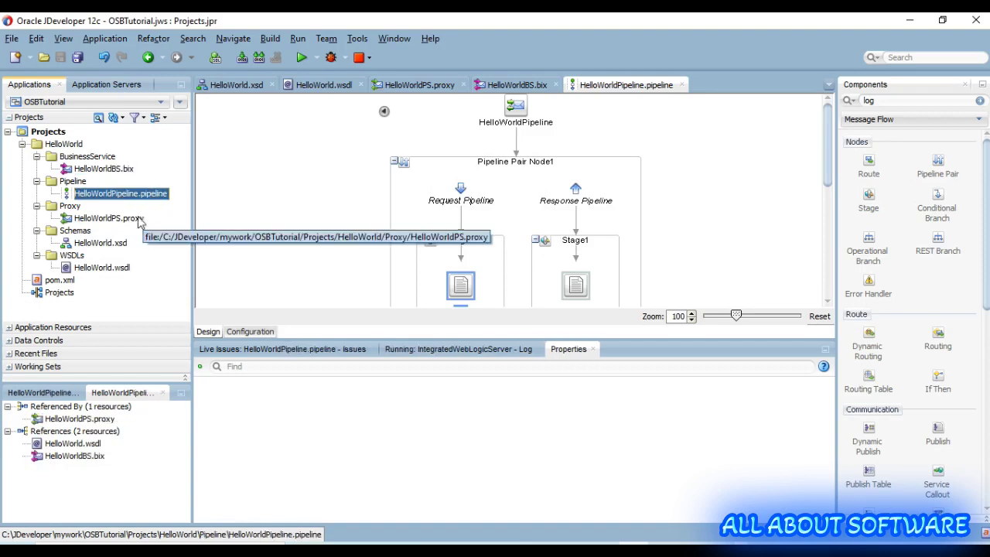
left_click(142, 221)
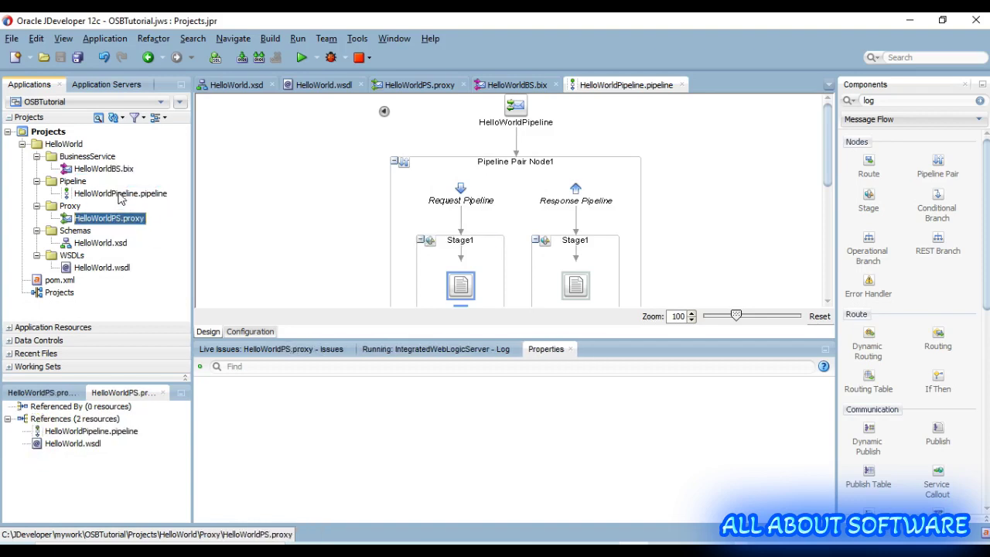
left_click(120, 194)
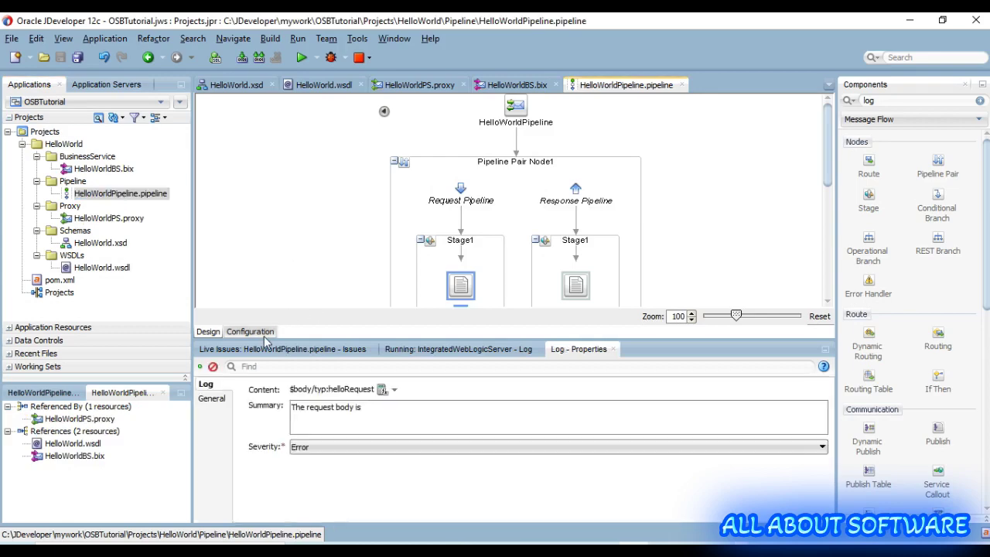
Compare the general configuration of HelloWorldPipeline, HelloWorldPS and HelloWorldBS, and check which resources reference HelloWorld.wsdl and HelloWorld.xsd
left_click(262, 333)
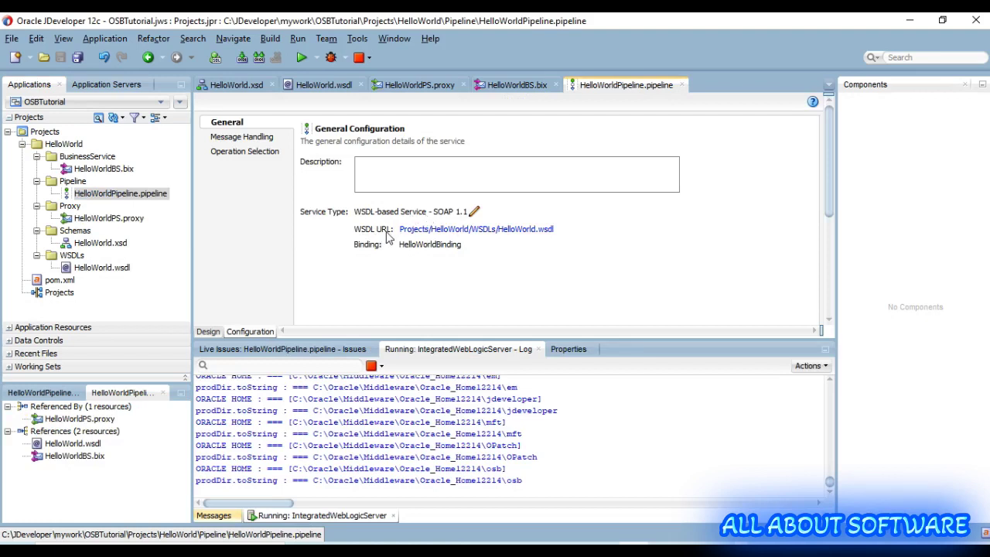
double_click(128, 220)
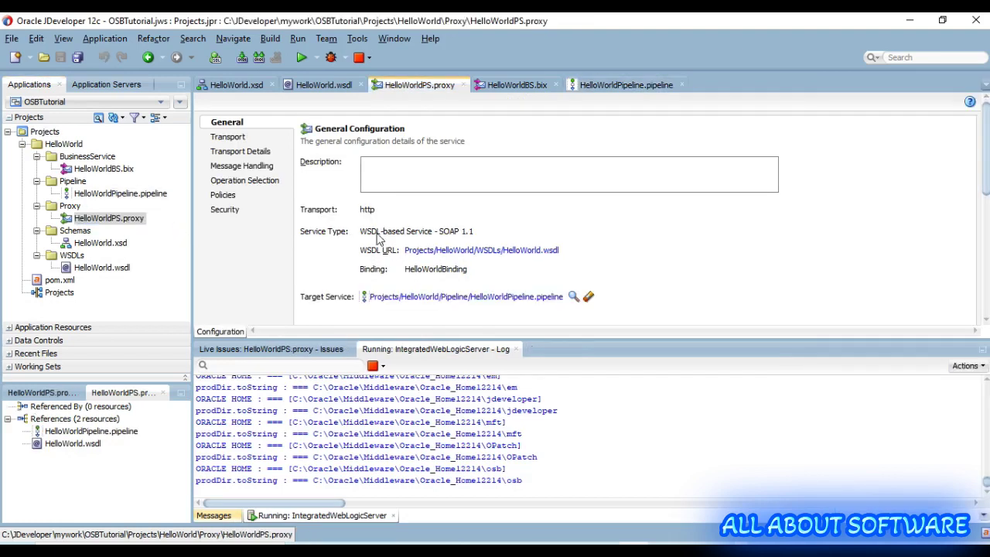
double_click(96, 170)
left_click(229, 123)
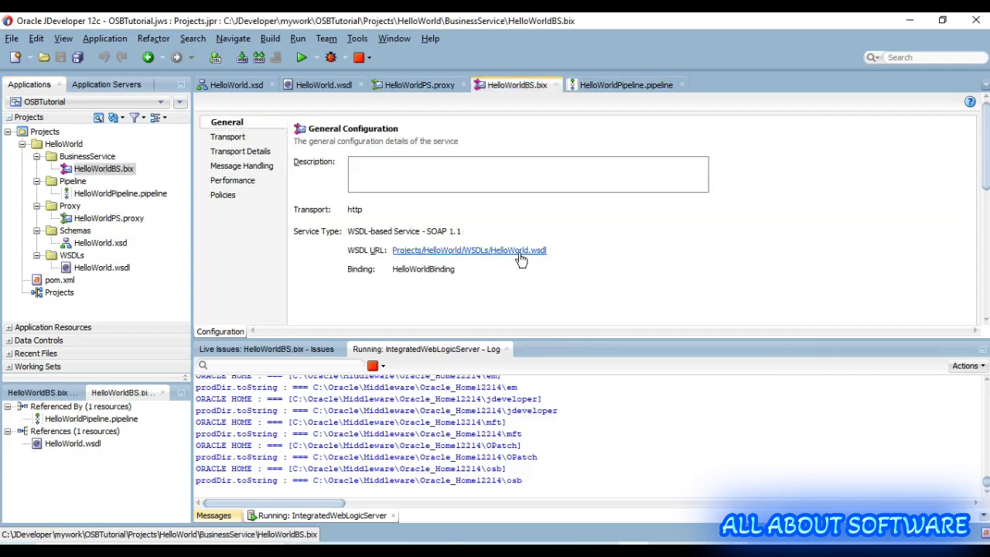
left_click(107, 194, "ctrl")
left_click(116, 219, "ctrl")
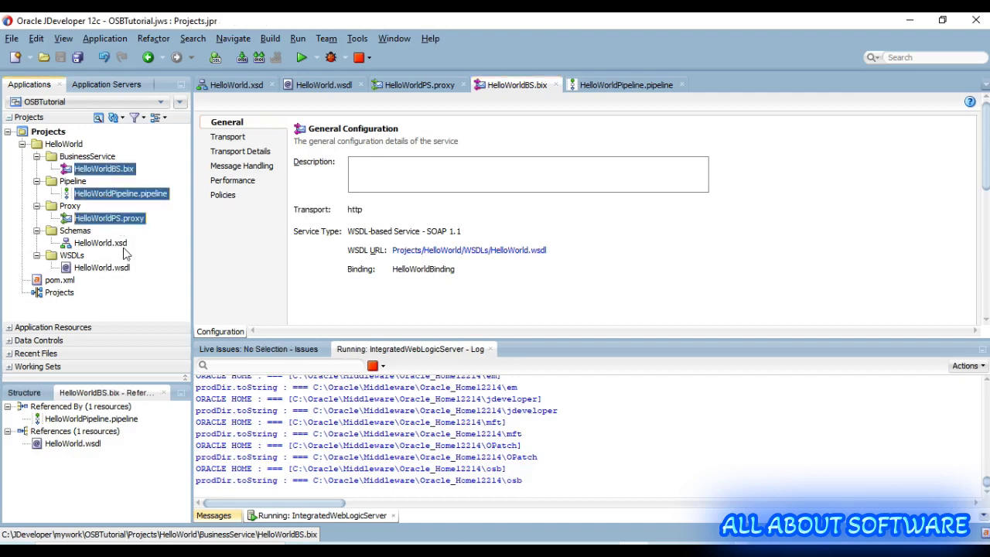
left_click(102, 267)
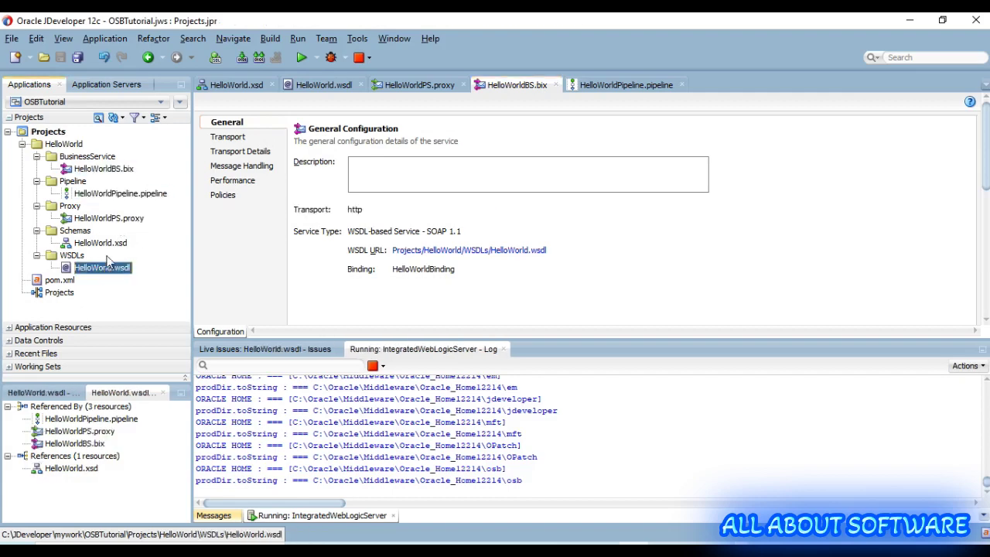
left_click(110, 242)
left_click(241, 221)
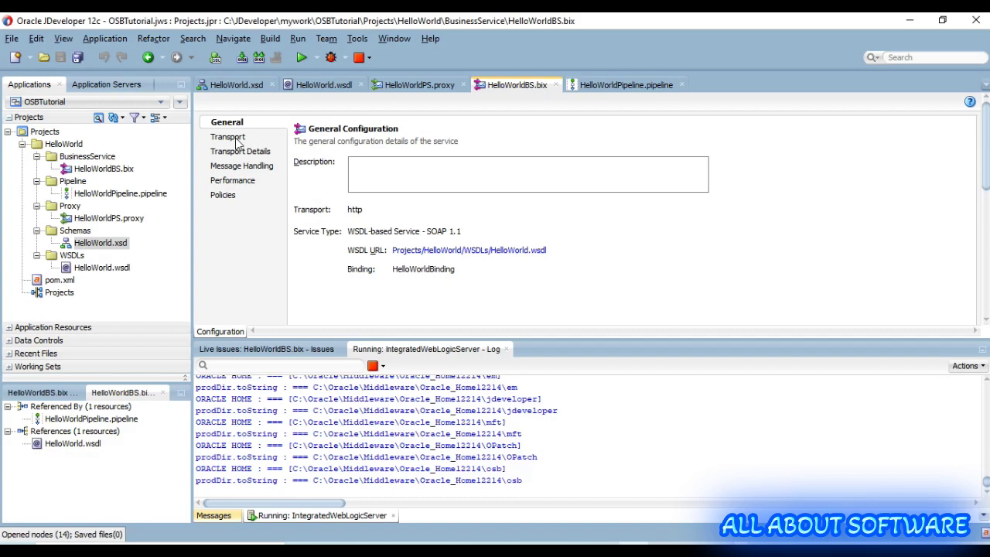
Start a Service Bus Resources export of the Projects project, with Configuration Jar as the destination
left_click(48, 133)
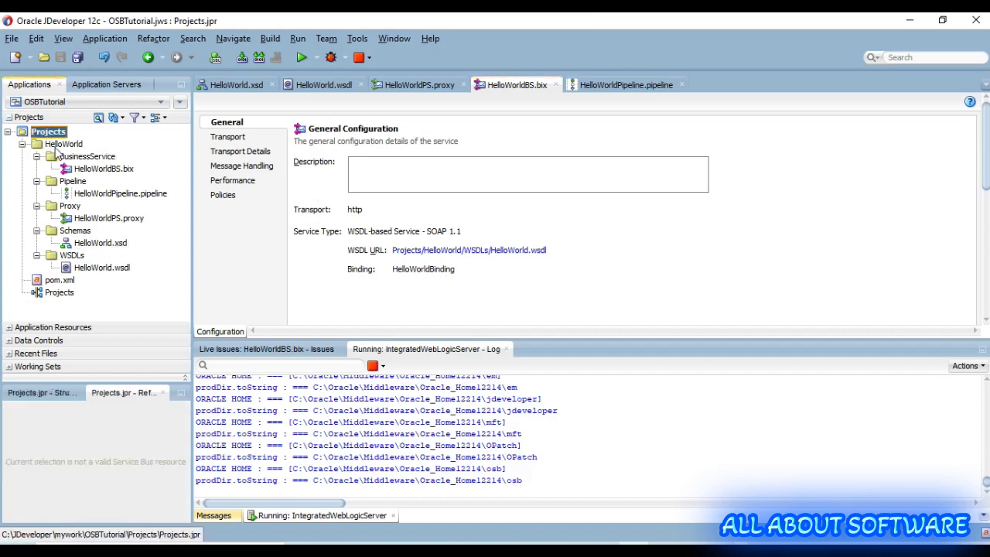
right_click(51, 135)
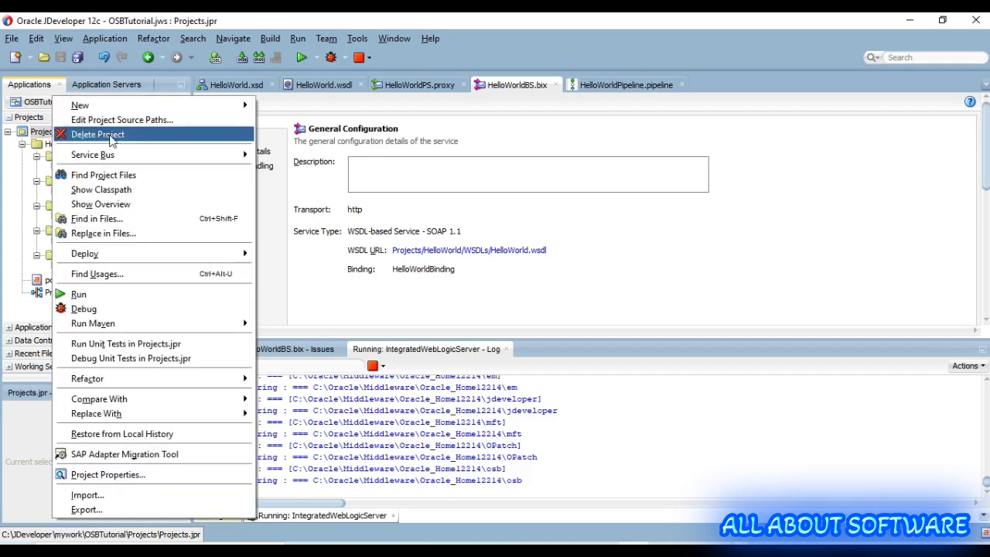
left_click(87, 509)
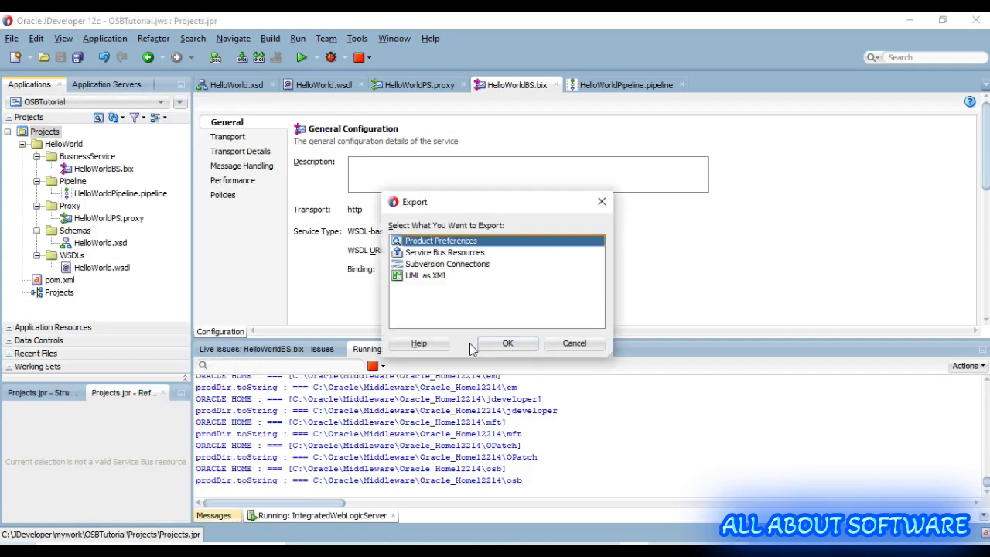
left_click(485, 253)
left_click(511, 349)
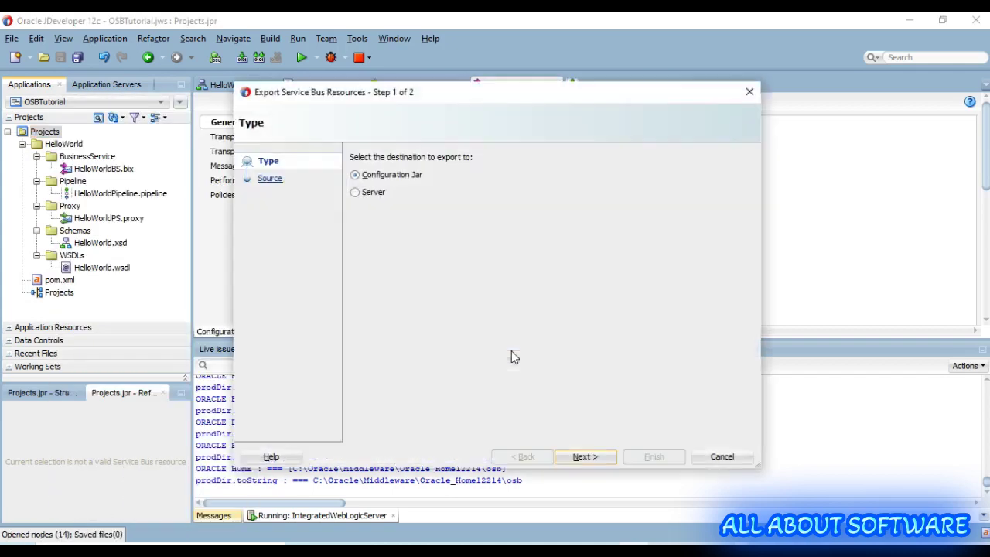
left_click(590, 460)
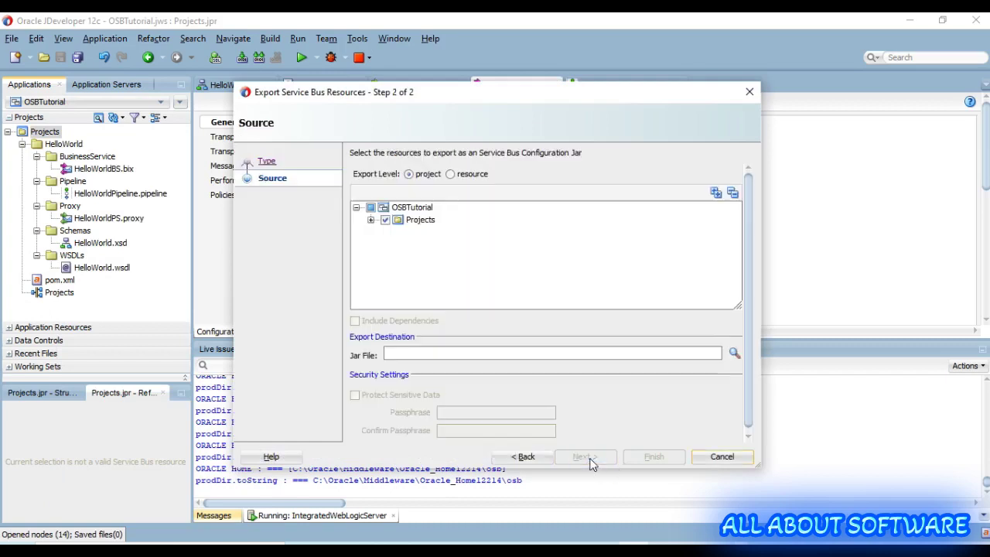
Try the resource export level, expanding the HelloWorld folder to pick individual resources
left_click(451, 174)
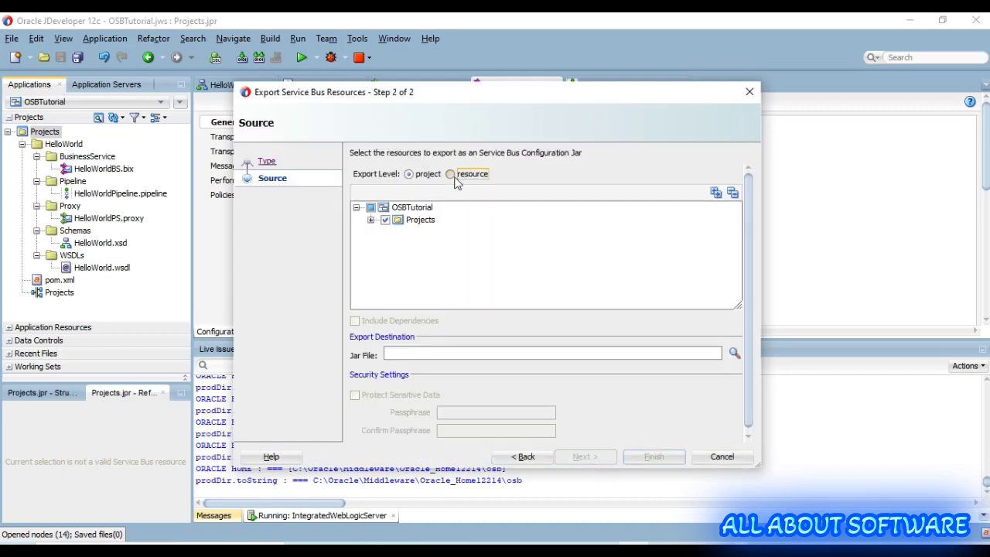
left_click(371, 220)
left_click(385, 232)
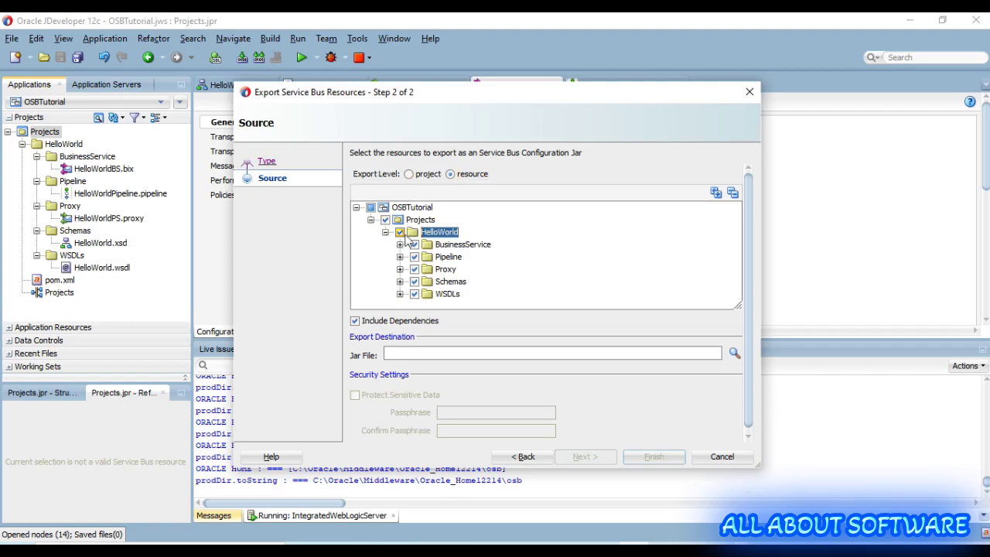
left_click(399, 232)
left_click(414, 244)
left_click(459, 177)
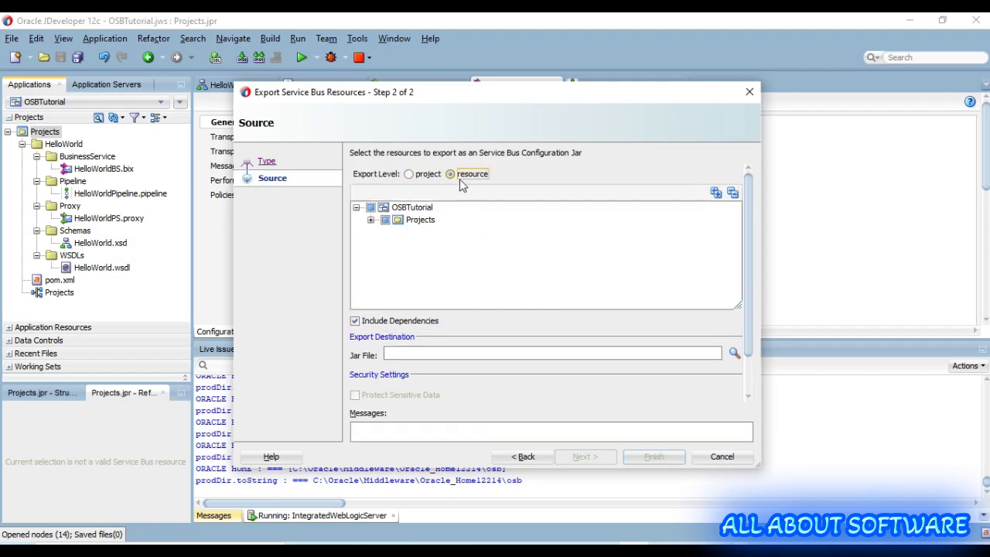
double_click(396, 222)
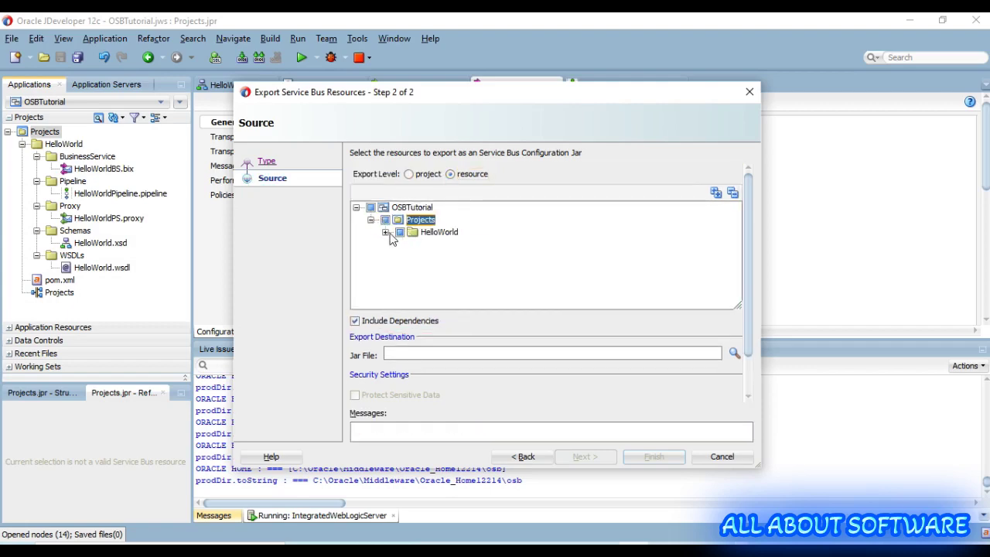
left_click(386, 233)
Set the export level to project and select the whole Projects project under OSBTutorial for export
left_click(409, 173)
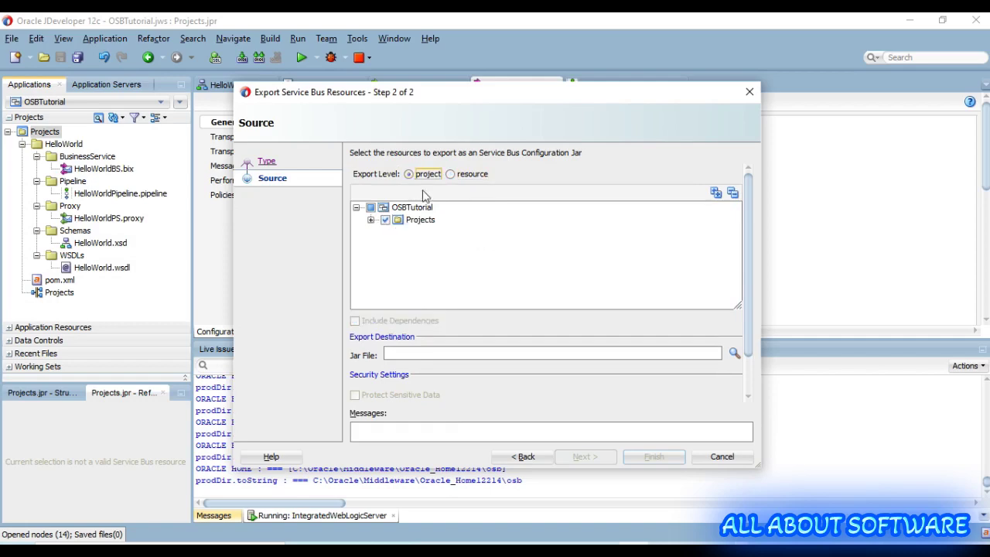
left_click(384, 221)
left_click(385, 232)
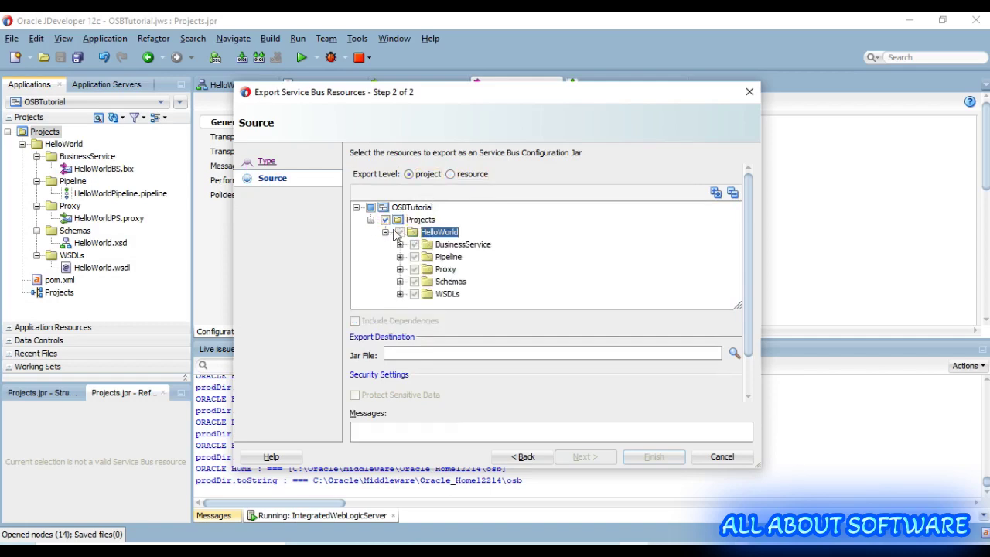
left_click(385, 220)
left_click(386, 221)
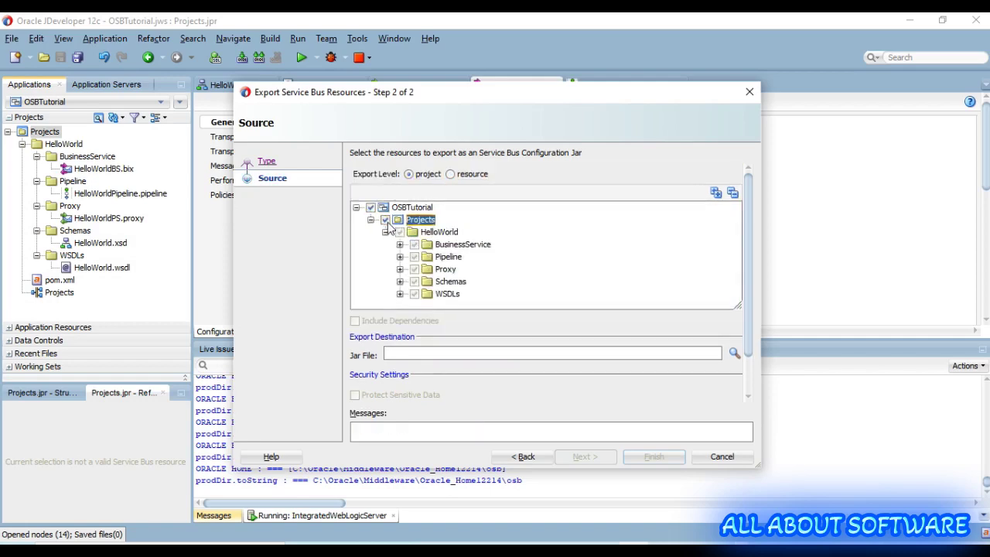
left_click(385, 232)
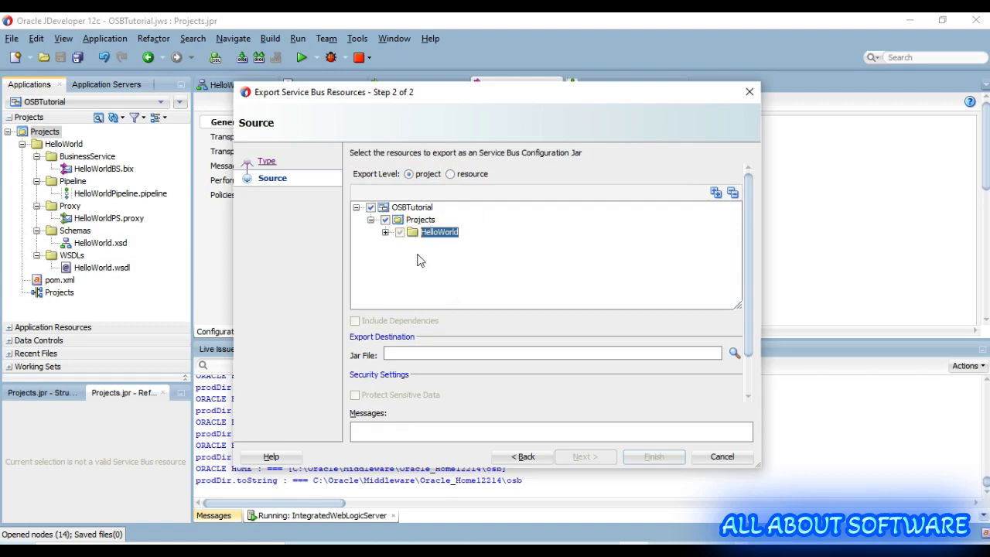
Choose the ZZZ_OSBJars folder under C:\JDeveloper\mywork as the export destination for the jar file
left_click(734, 354)
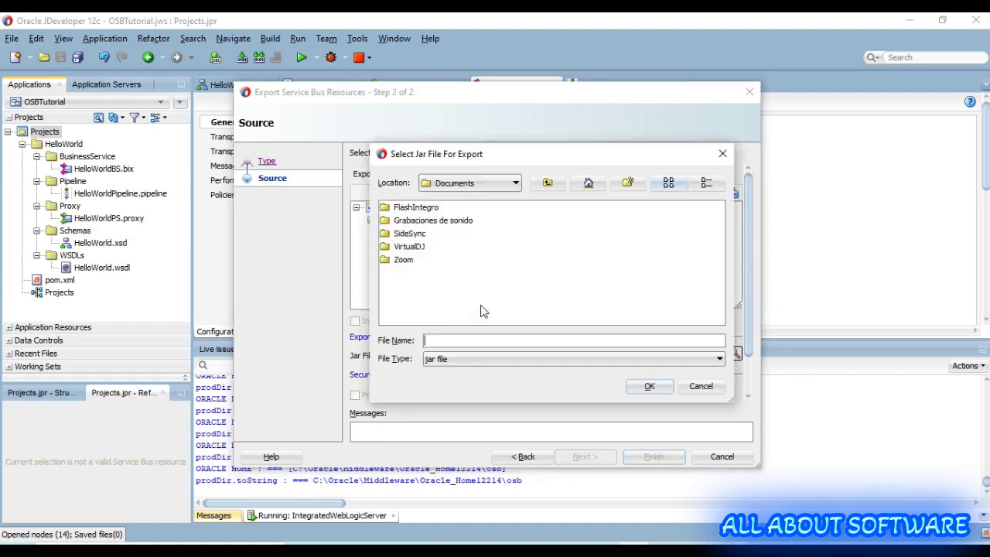
left_click(548, 184)
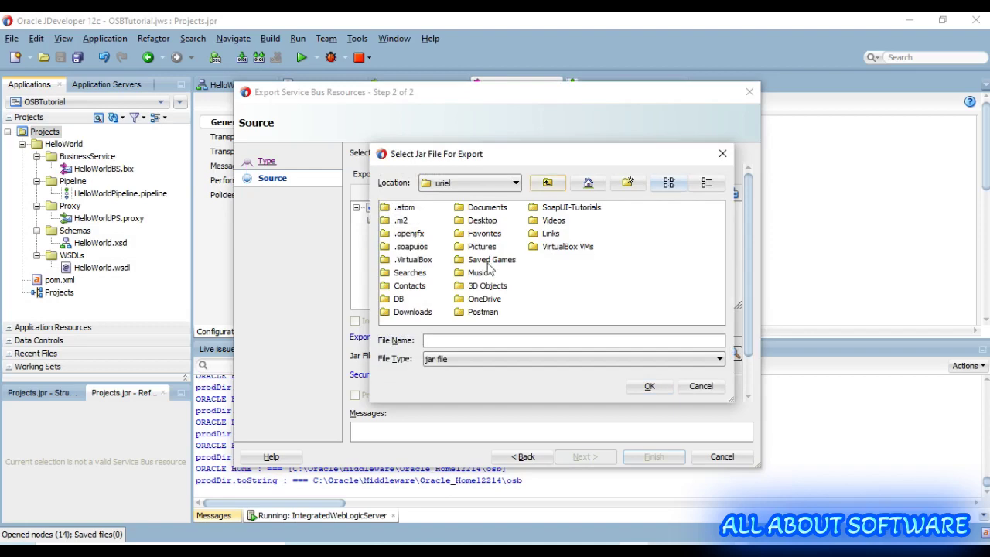
left_click(545, 184)
left_click(545, 183)
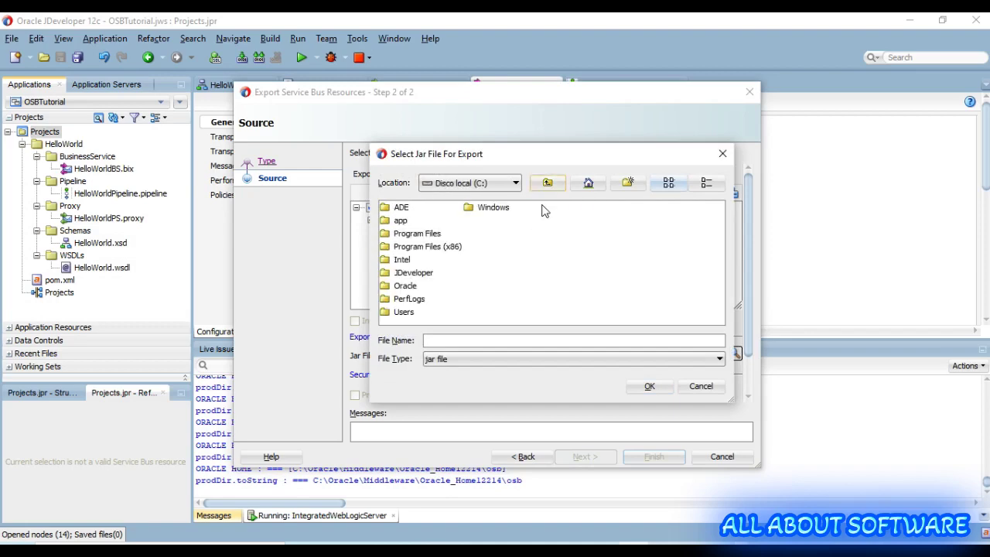
double_click(413, 273)
key("Down")
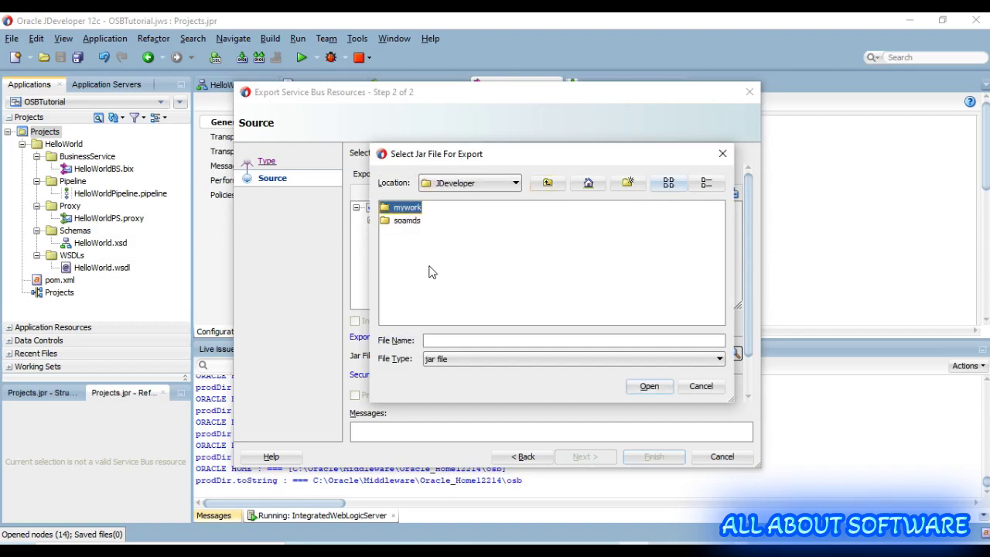
key("Return")
key("Down")
key("Down")
key("Down")
key("Down")
key("Return")
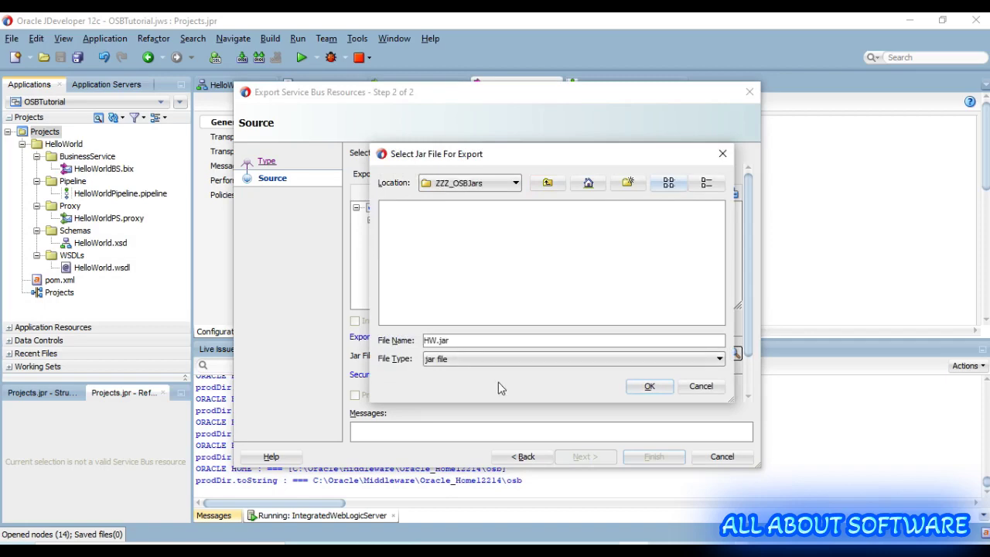
Name the jar file OSBHelloWorld and finish the export
left_click_drag(462, 343, 391, 349)
type("HelloWorld")
left_click(649, 387)
left_click(653, 456)
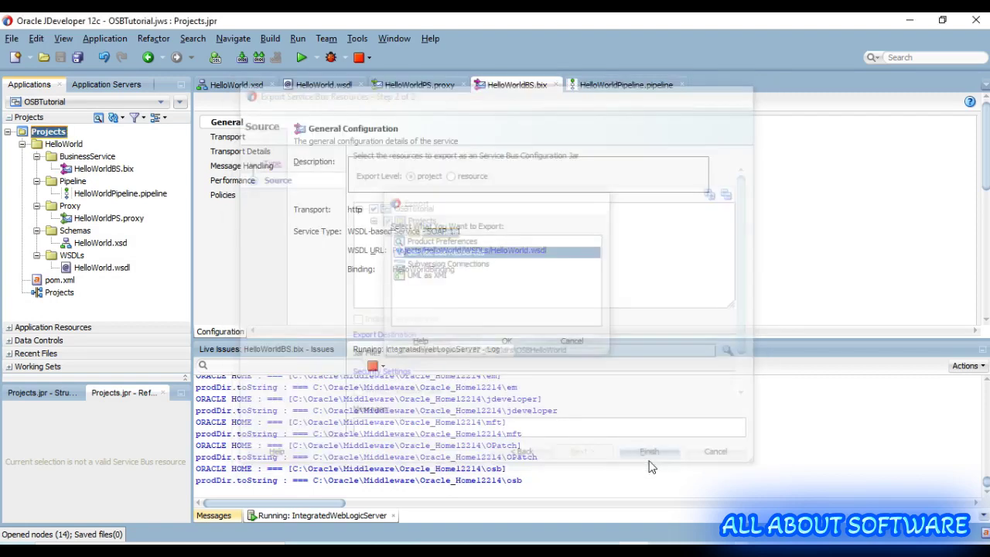
Save all files and clear the IntegratedWebLogicServer log
left_click(78, 59)
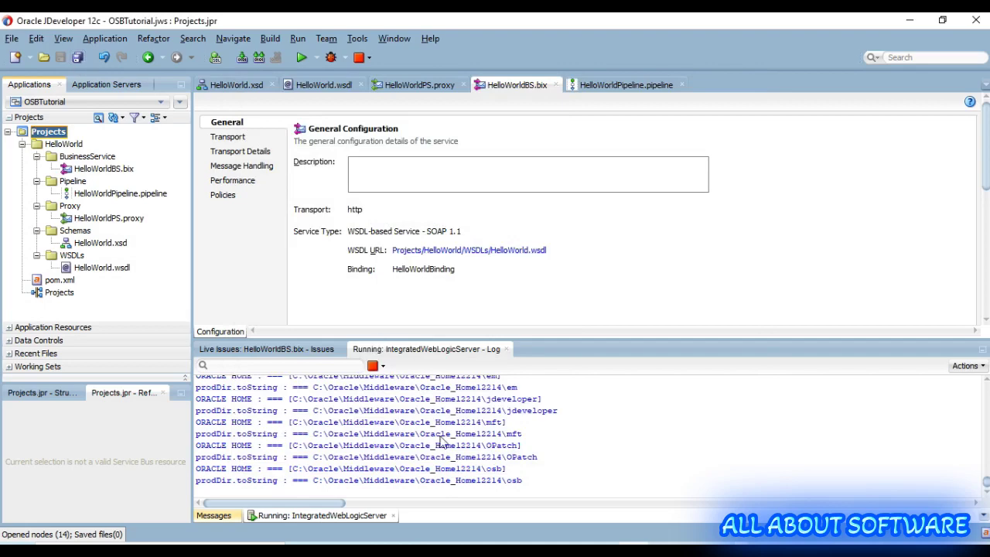
right_click(577, 481)
left_click(606, 474)
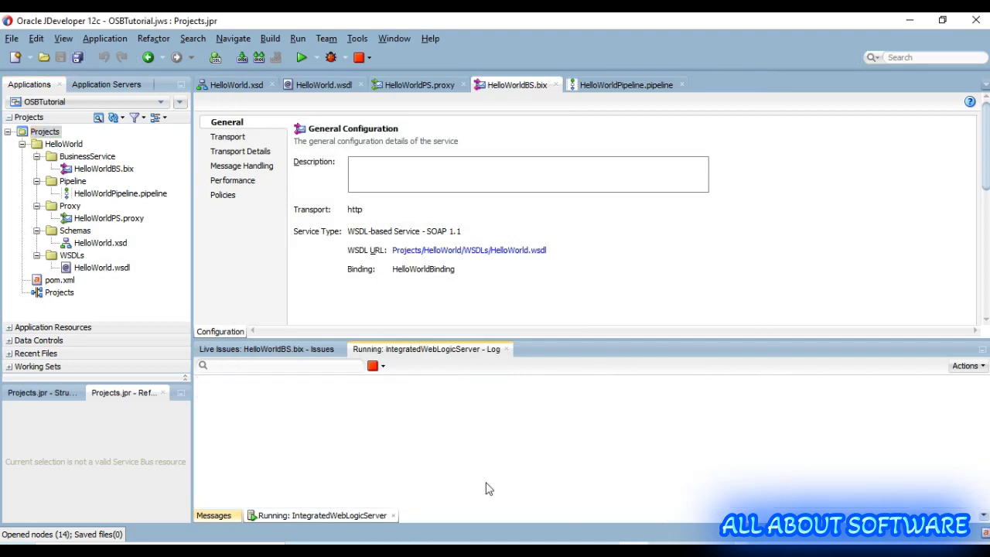
Switch to the Service Bus Console in the browser and create a new editing session
key("alt+Tab")
left_click(279, 22)
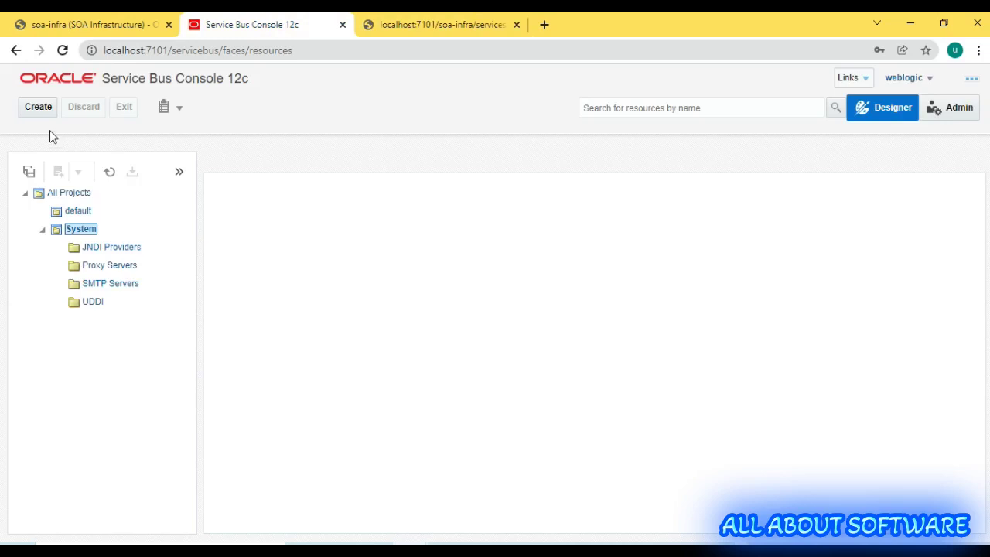
left_click(29, 109)
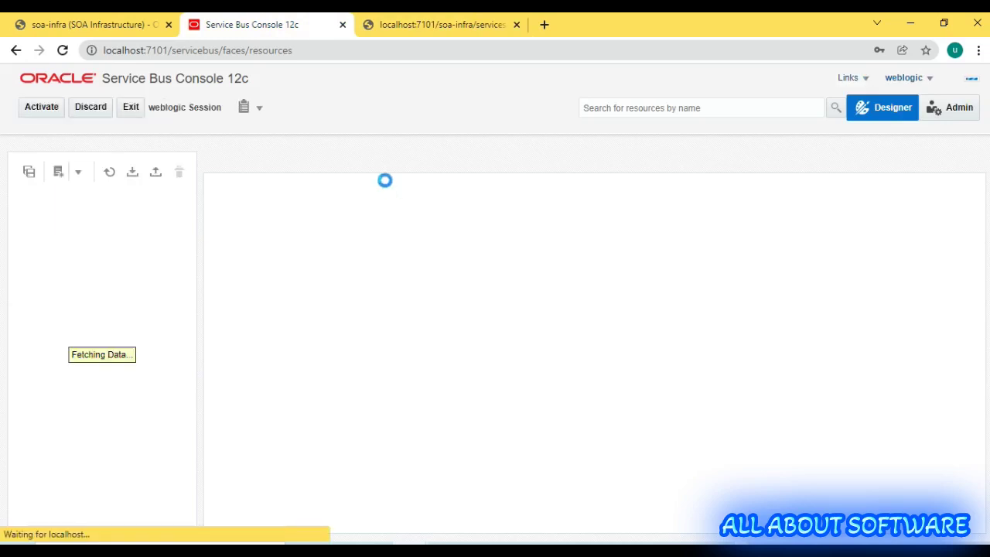
Load the console from the shortened address localhost:7101/servicebus/
left_click(209, 52)
left_click(180, 51)
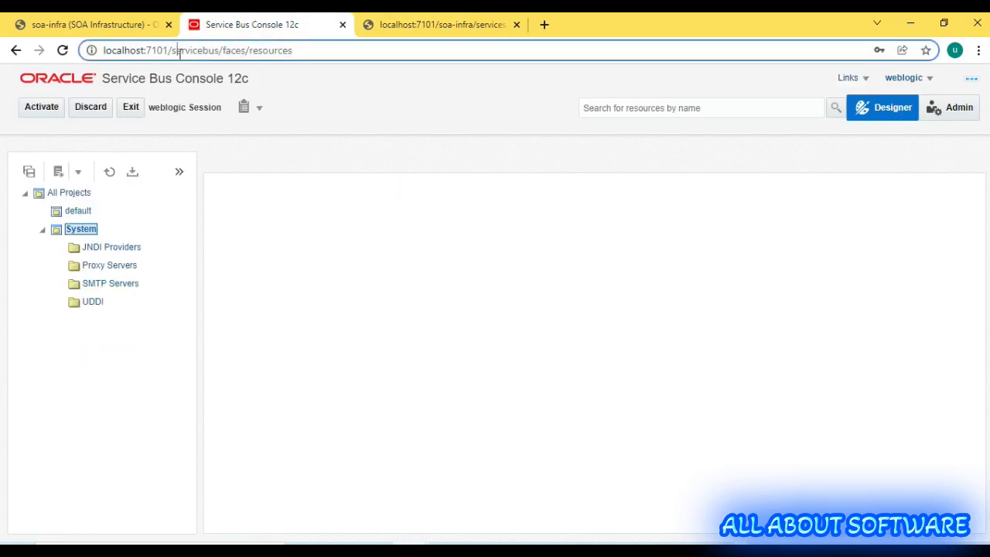
left_click_drag(221, 50, 467, 50)
key("BackSpace")
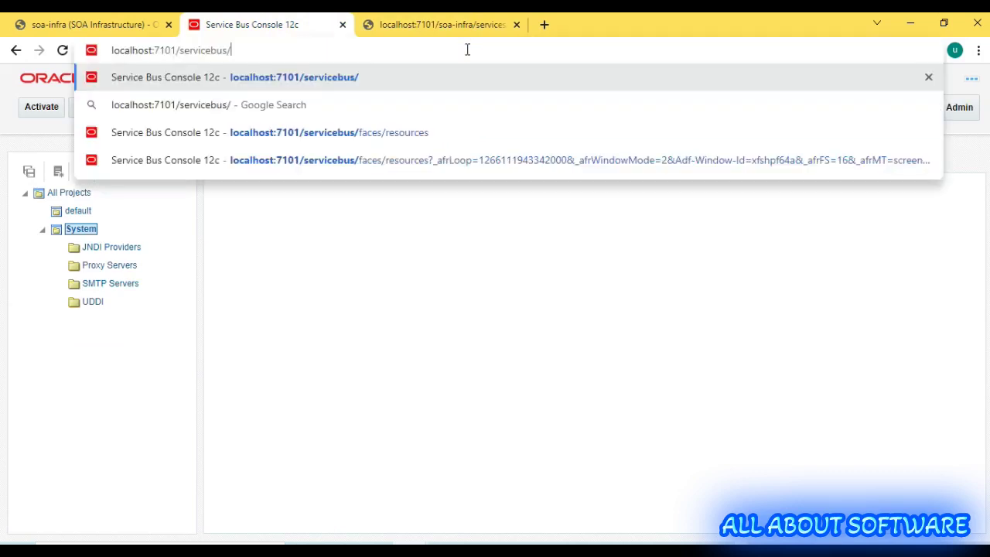
key("Return")
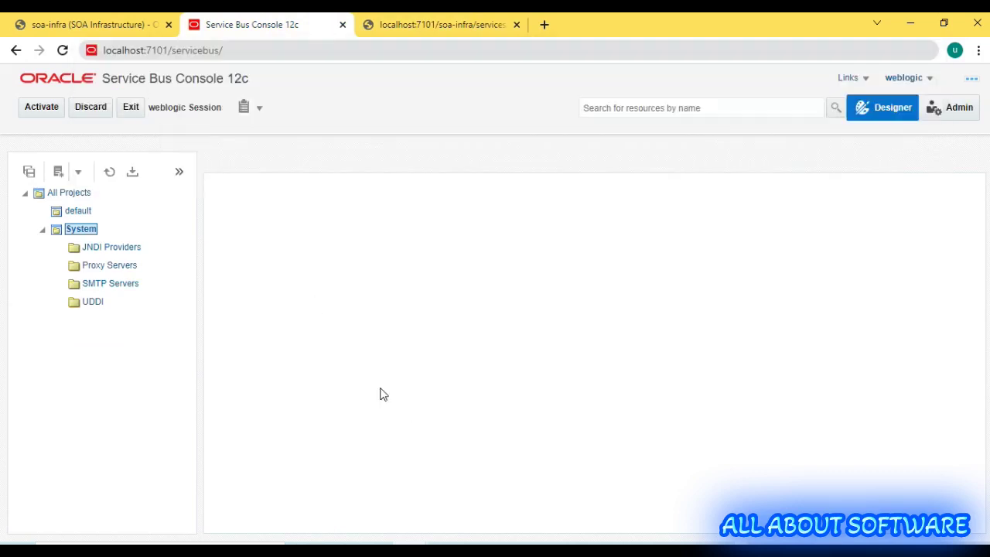
Start a configuration jar import, choose OSBHelloWorld.jar from the ZZZ_OSBJars folder as its source, and continue to the input configuration
left_click(133, 173)
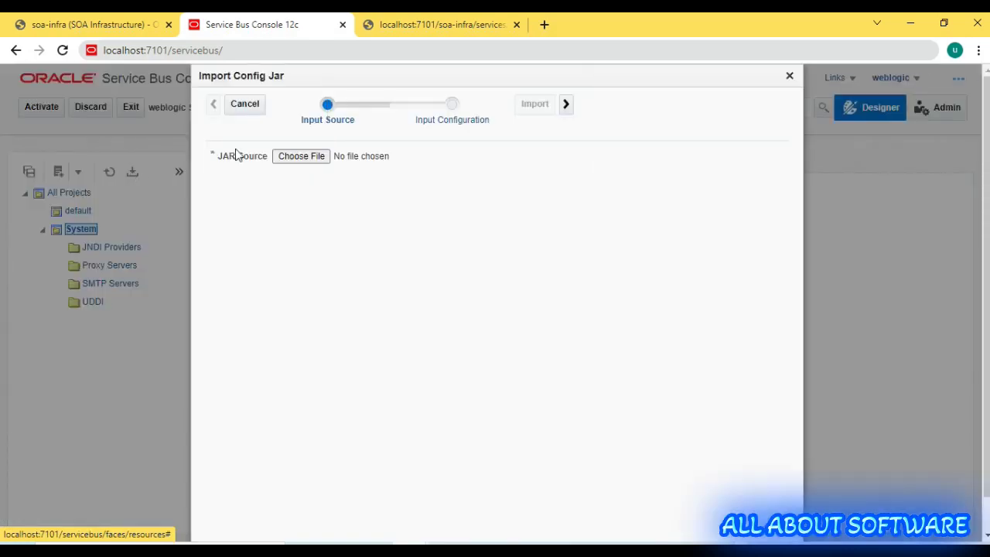
left_click(315, 157)
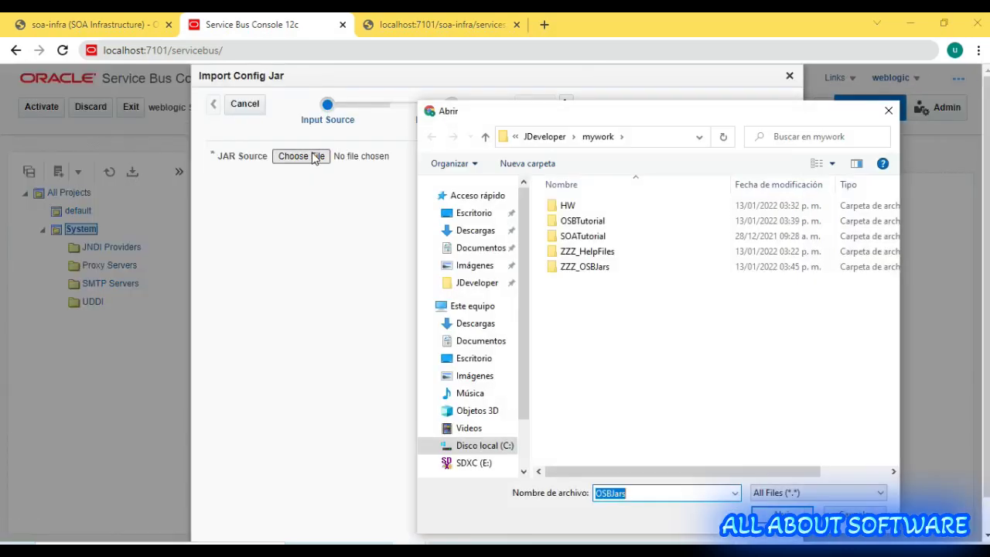
double_click(589, 266)
double_click(609, 208)
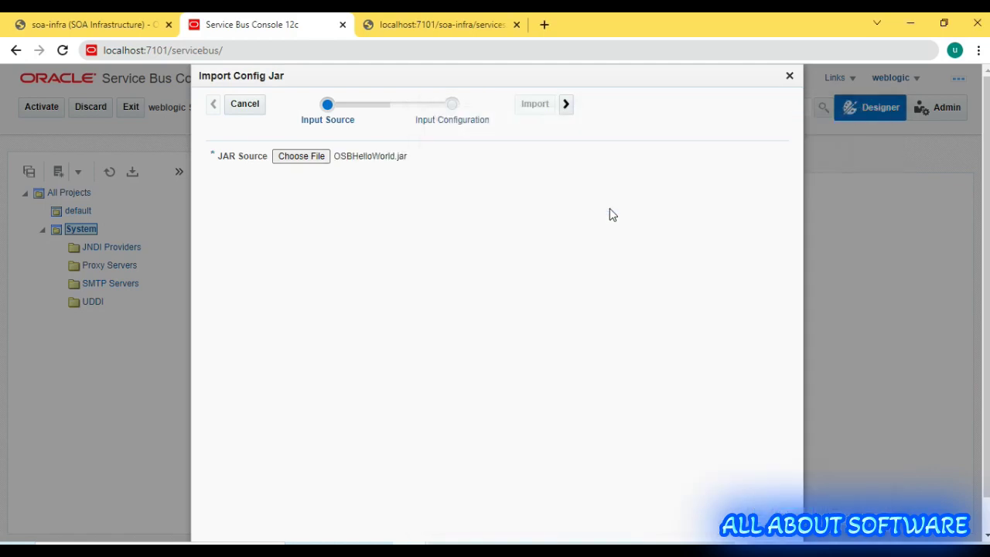
left_click(566, 106)
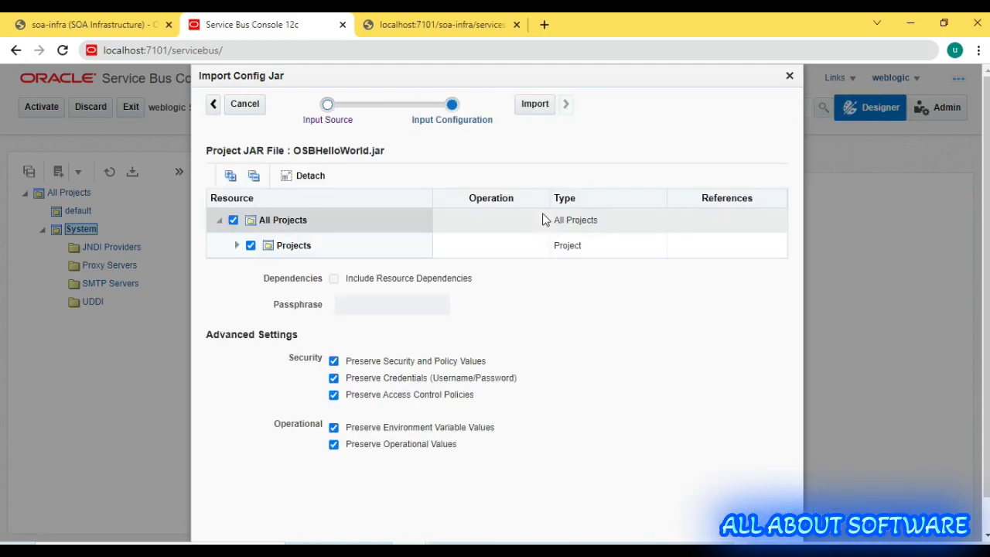
Expand and review all resources in the jar, import them, and close the import results
left_click(232, 176)
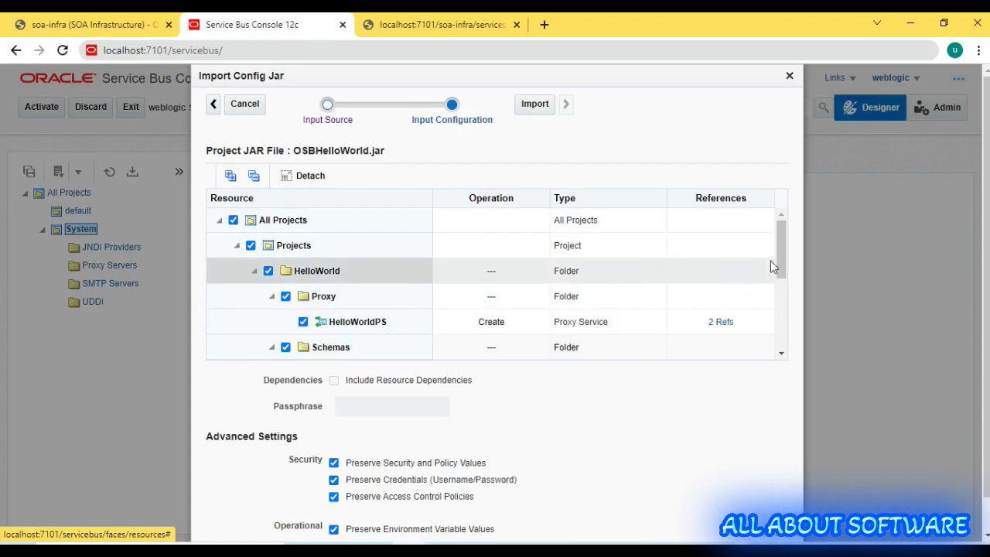
left_click_drag(780, 266, 782, 347)
left_click_drag(781, 285, 782, 364)
left_click(531, 109)
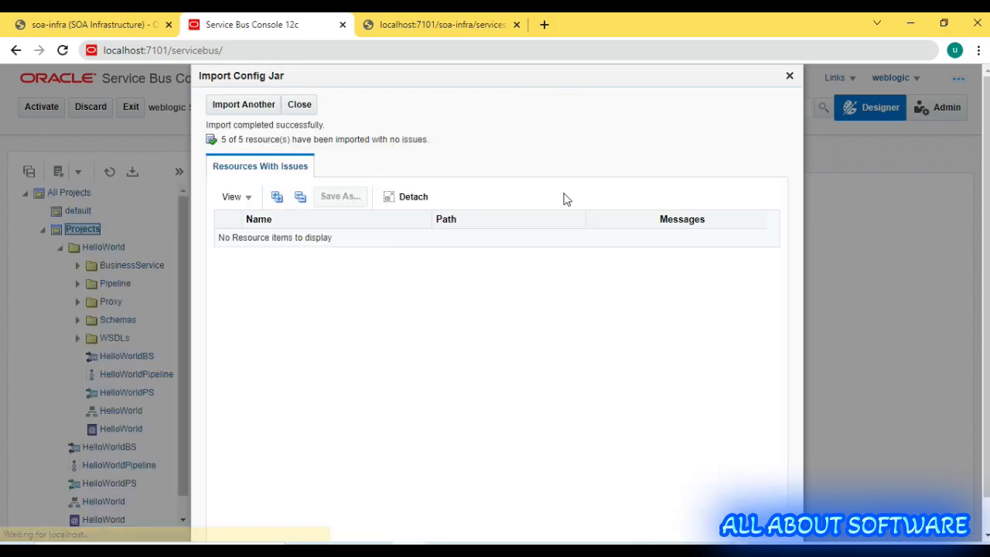
left_click(300, 105)
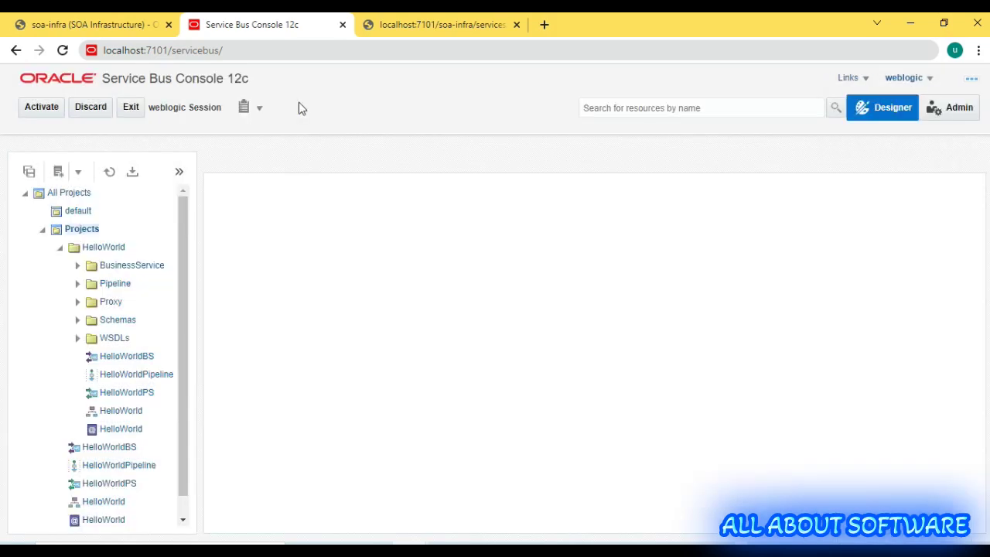
Activate the editing session with the description "importHelloWorld project"
left_click(41, 107)
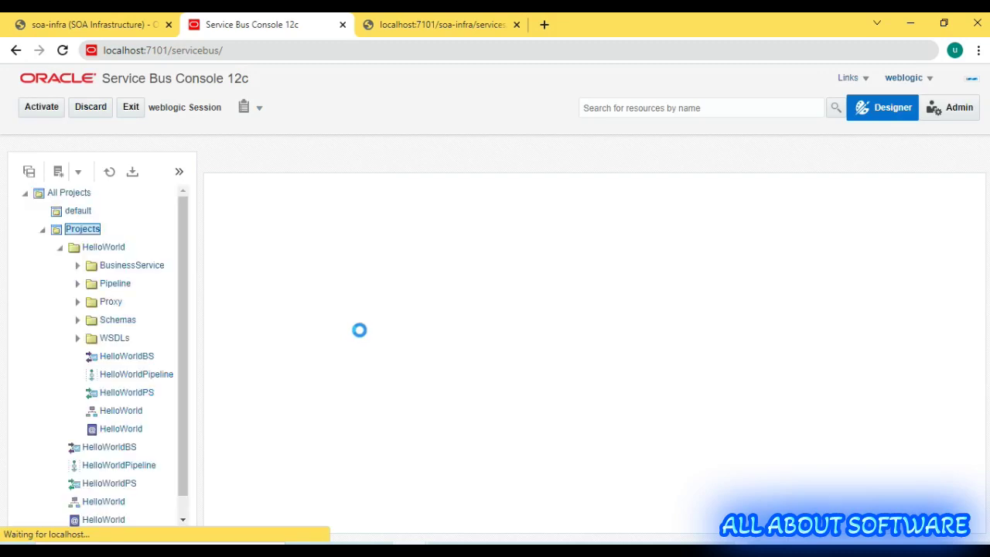
type("impo")
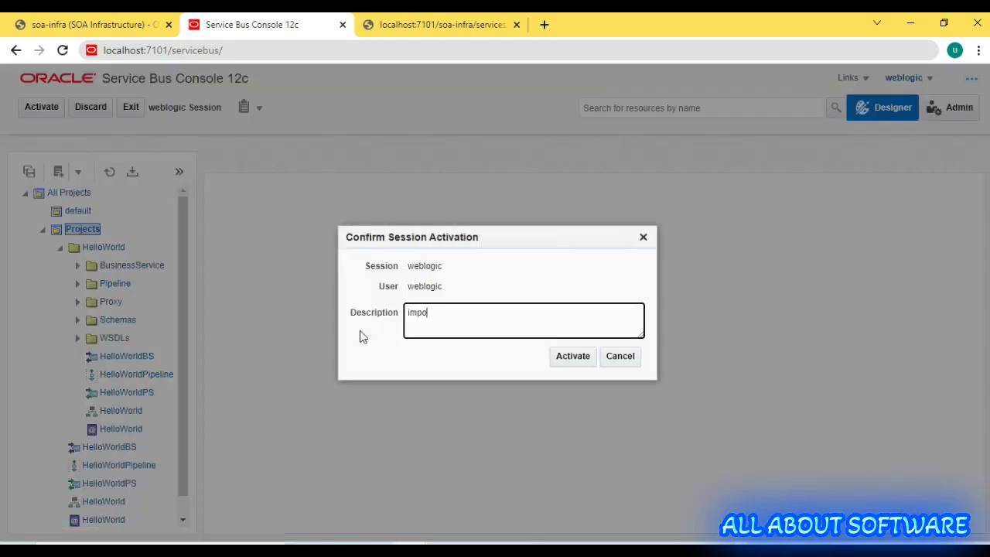
type("rtHelloWorld project")
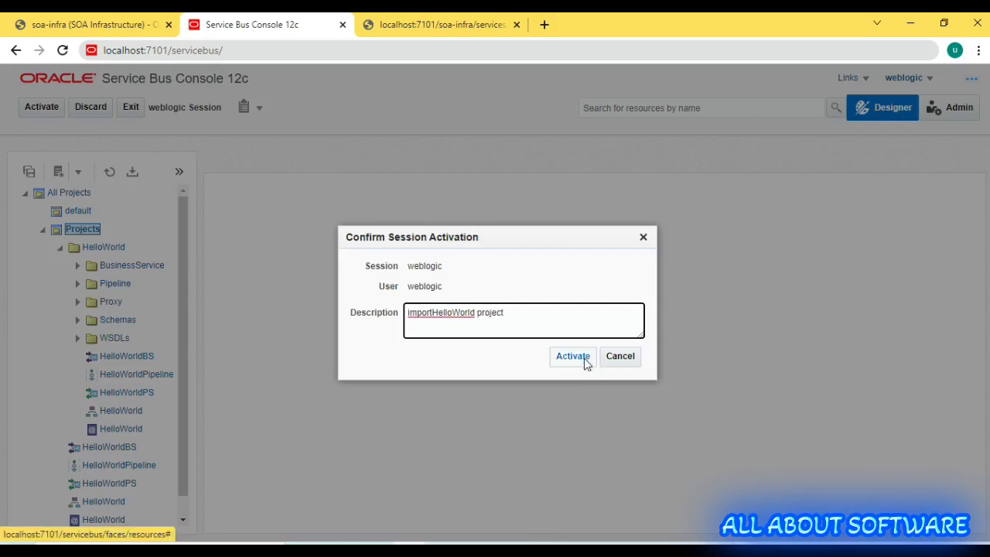
left_click(585, 359)
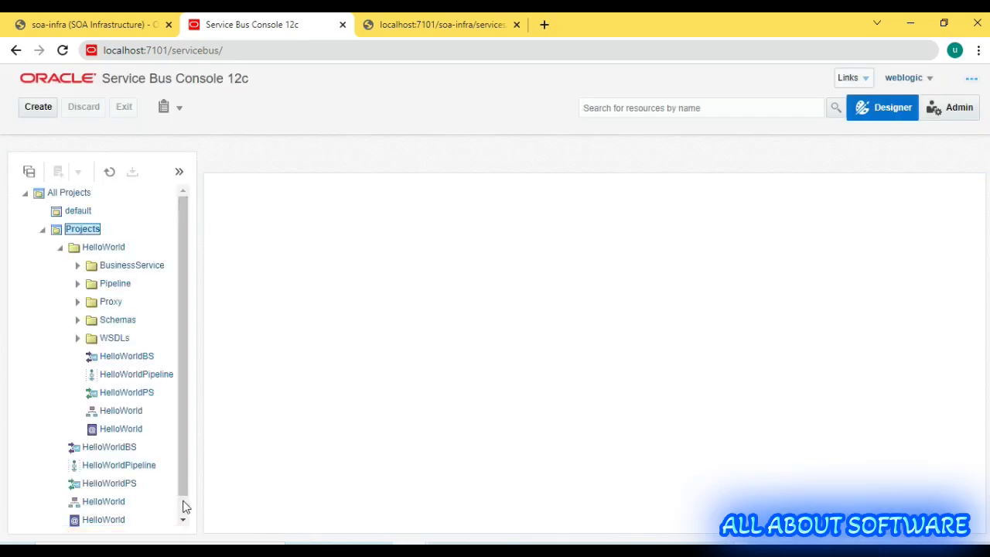
Expand the WSDLs, Schemas, Proxy, Pipeline and BusinessService folders under HelloWorld, review their resources, and open the HelloWorldPS proxy service from the Proxy folder
scroll(185, 507, "down", 1)
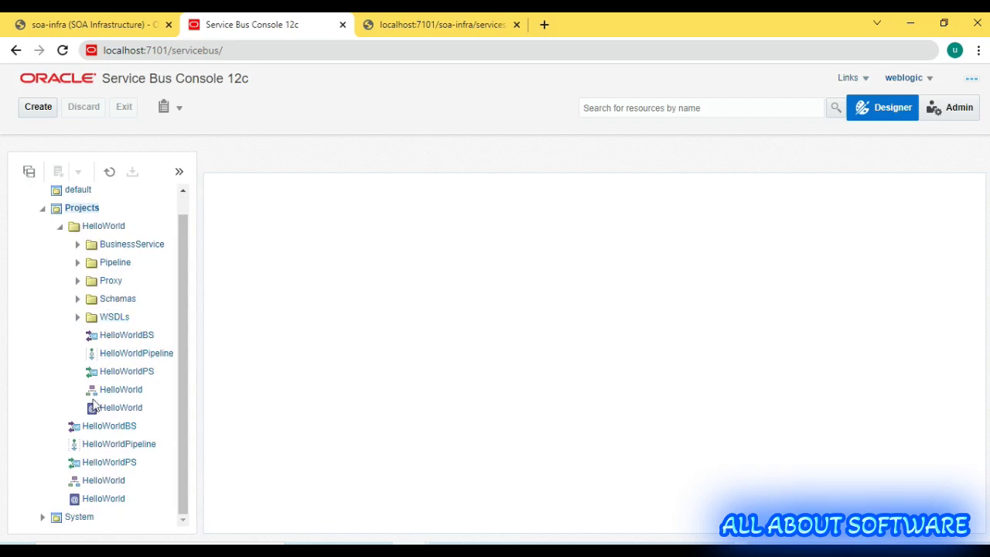
left_click(77, 317)
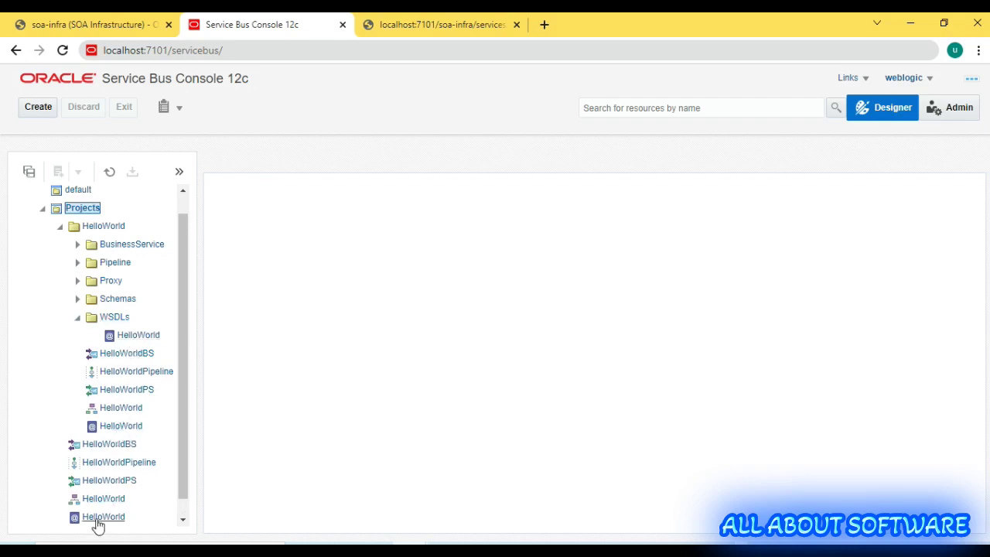
left_click(182, 518)
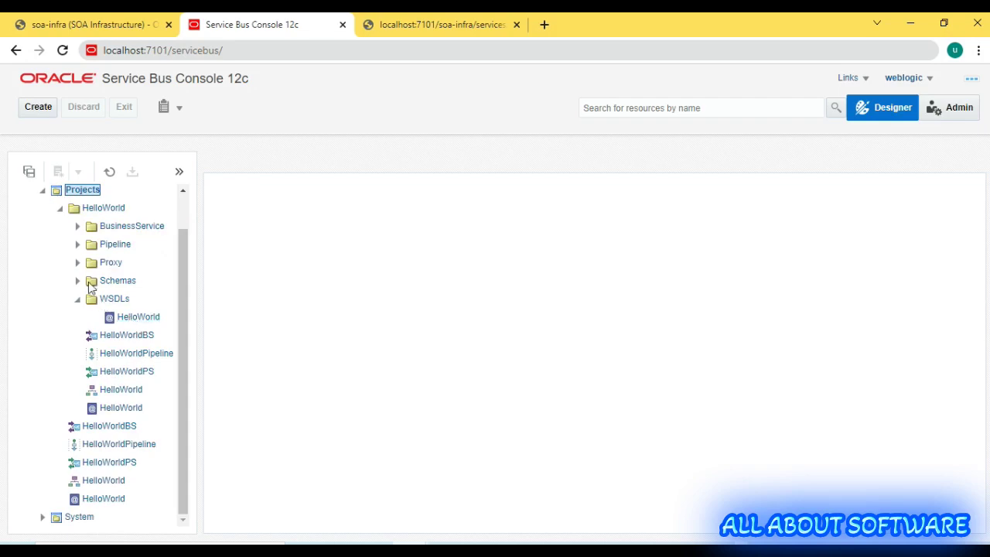
left_click(77, 279)
left_click(77, 262)
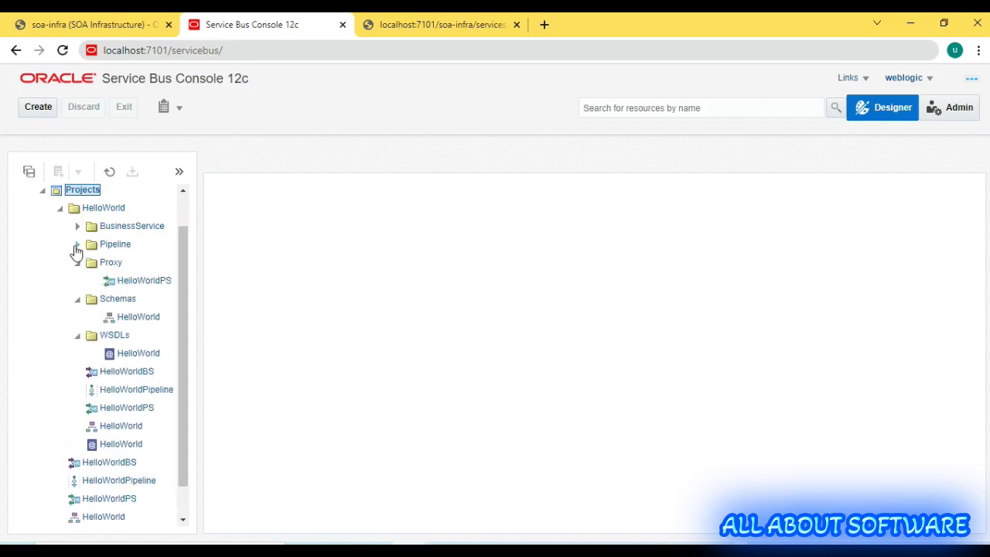
left_click(78, 244)
left_click(77, 227)
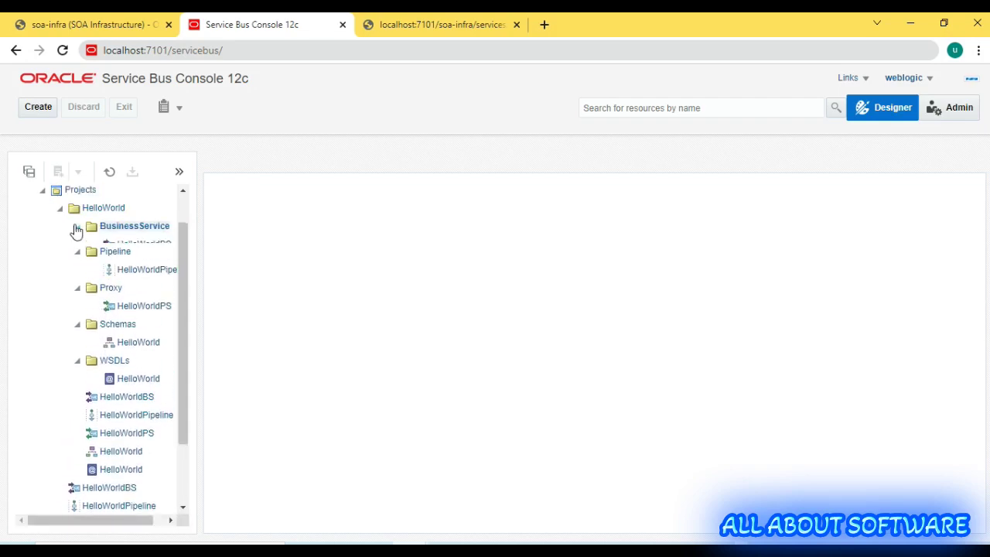
left_click_drag(183, 265, 184, 334)
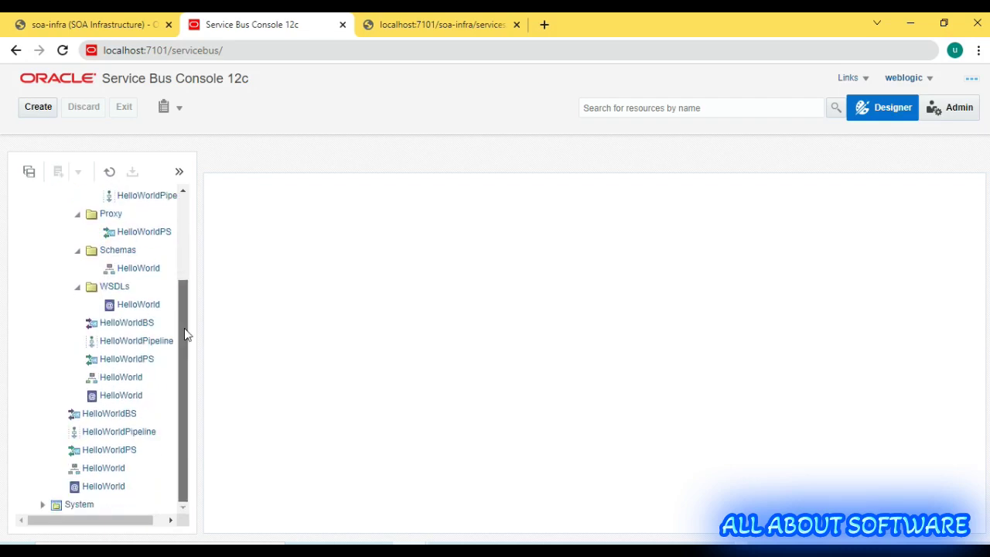
scroll(184, 334, "up", 2)
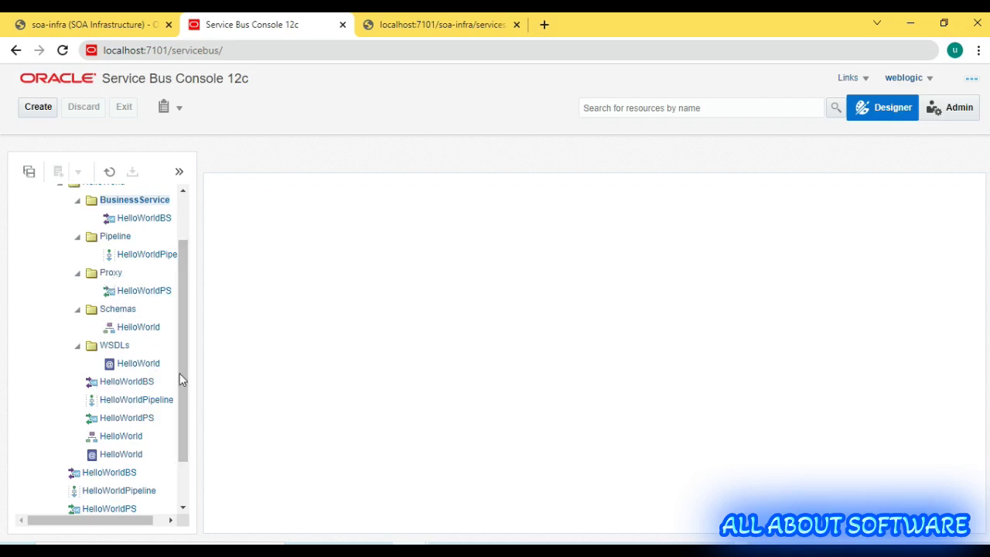
scroll(184, 421, "down", 1)
scroll(184, 422, "down", 1)
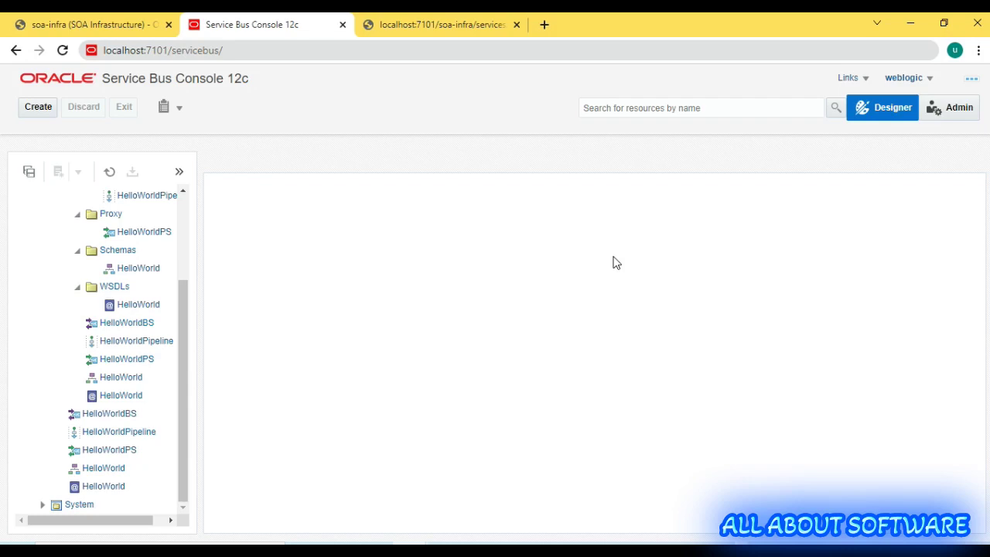
scroll(186, 271, "up", 3)
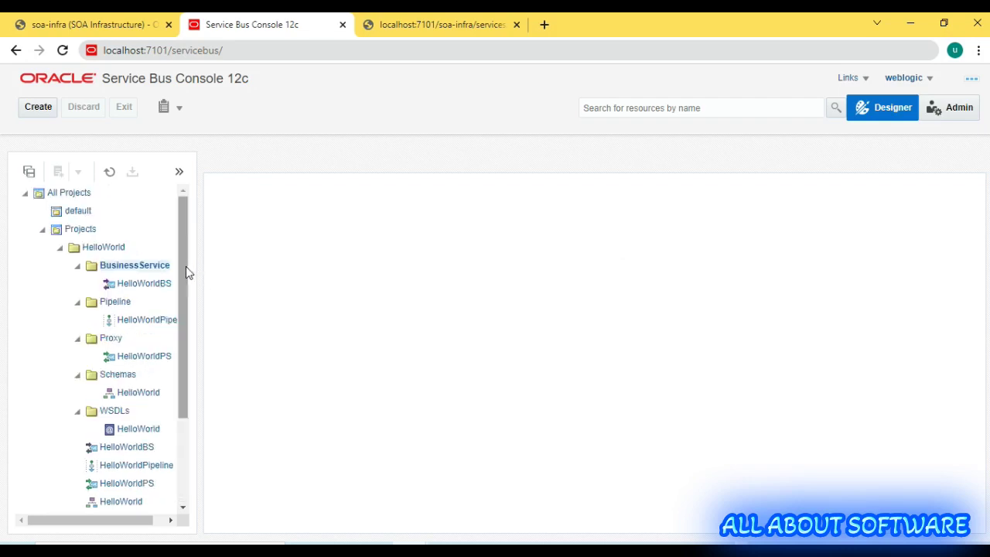
left_click(143, 357)
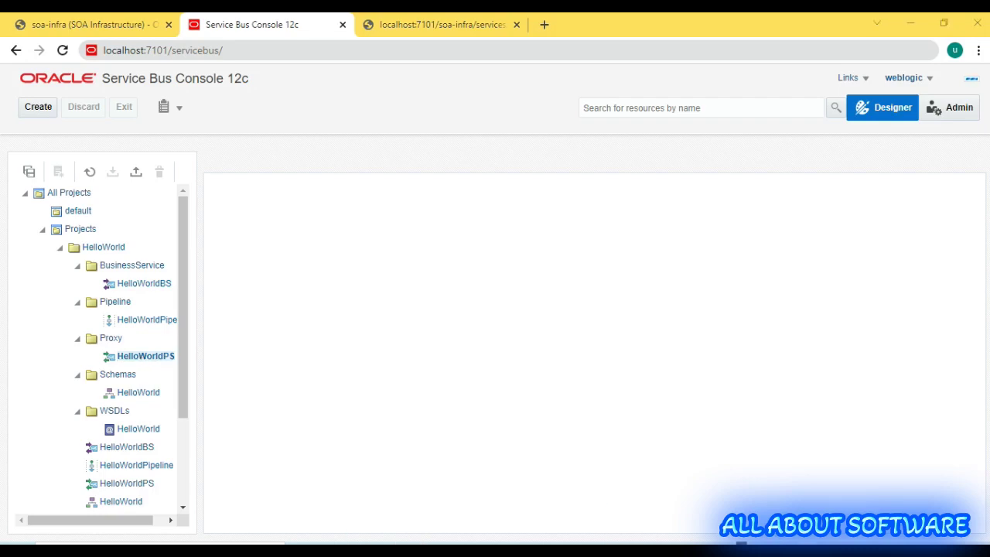
Copy the HelloWorldPS?WSDL address from the notes in Sublime Text and load it in a new browser tab
key("alt+Tab")
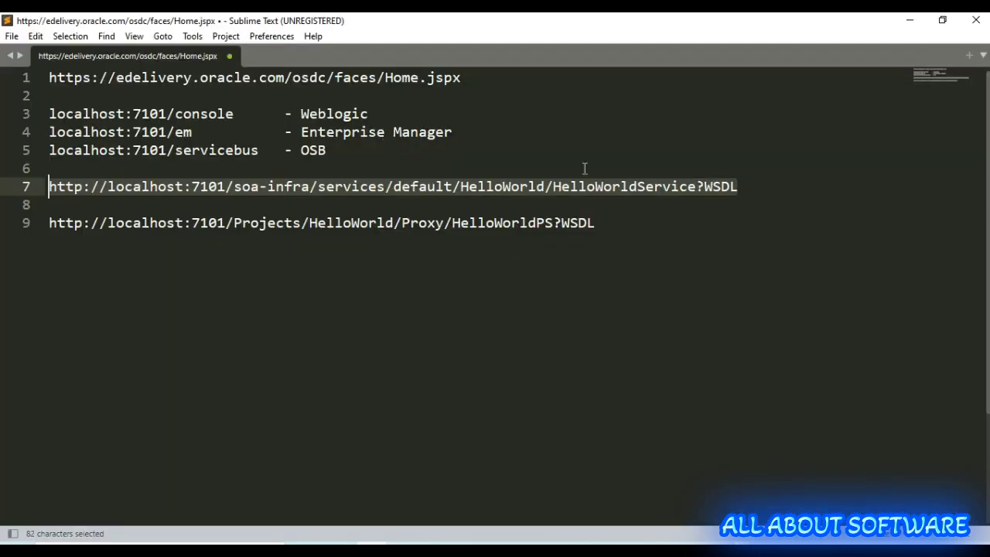
left_click(604, 223)
left_click_drag(605, 223, 30, 222)
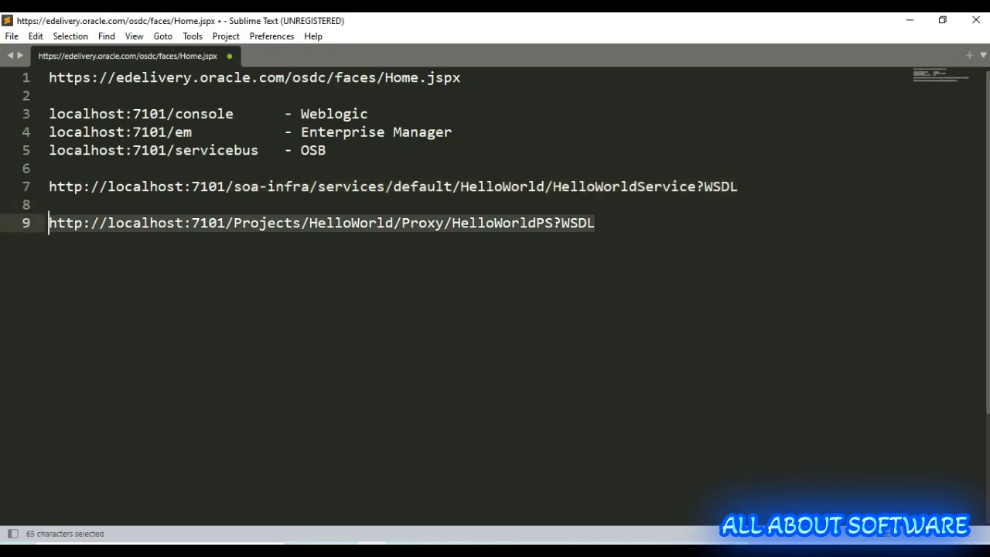
key("ctrl+c")
key("alt+Tab")
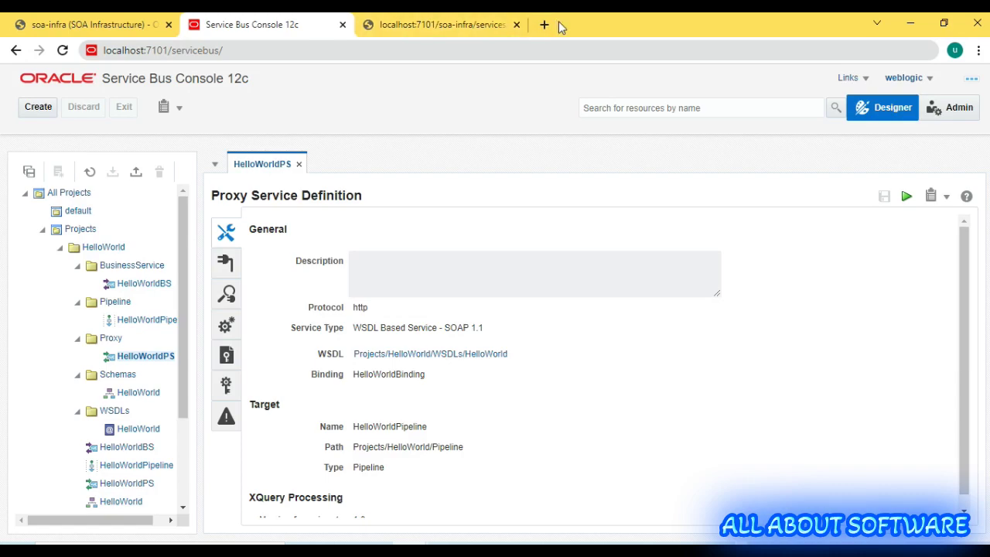
left_click(545, 24)
key("ctrl+v")
key("Return")
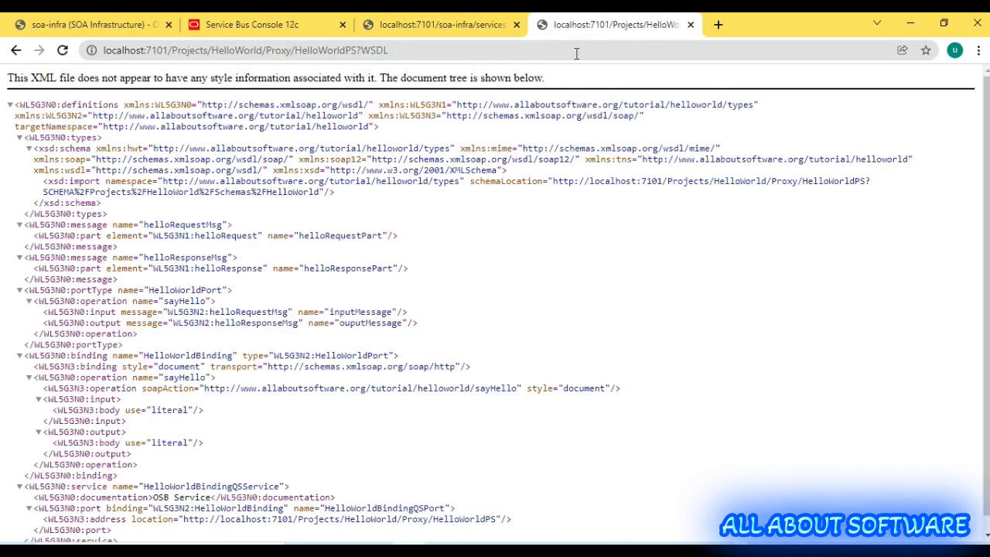
Compare the proxy service's WSDL address with the SOA HelloWorldService WSDL address in the neighbouring browser tab
left_click(164, 51)
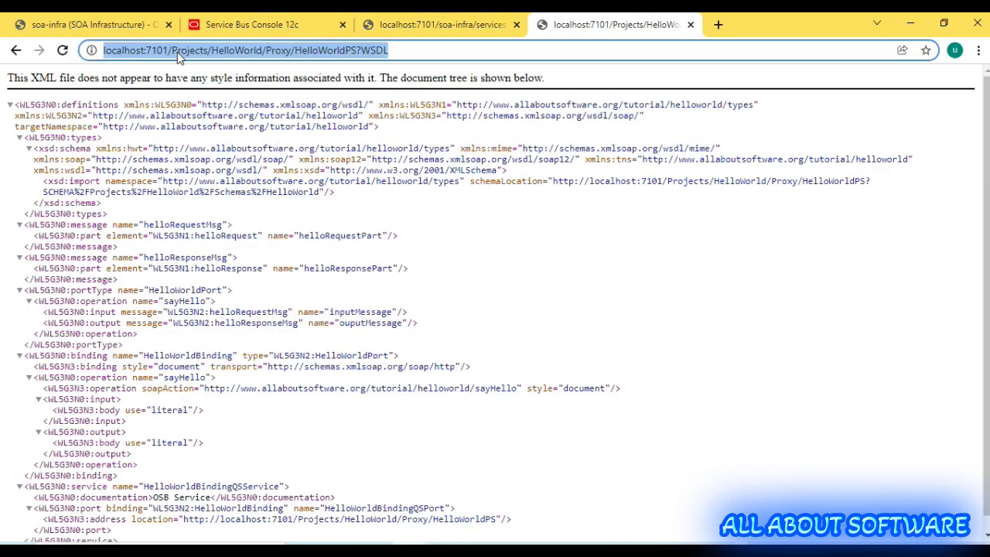
left_click(404, 49)
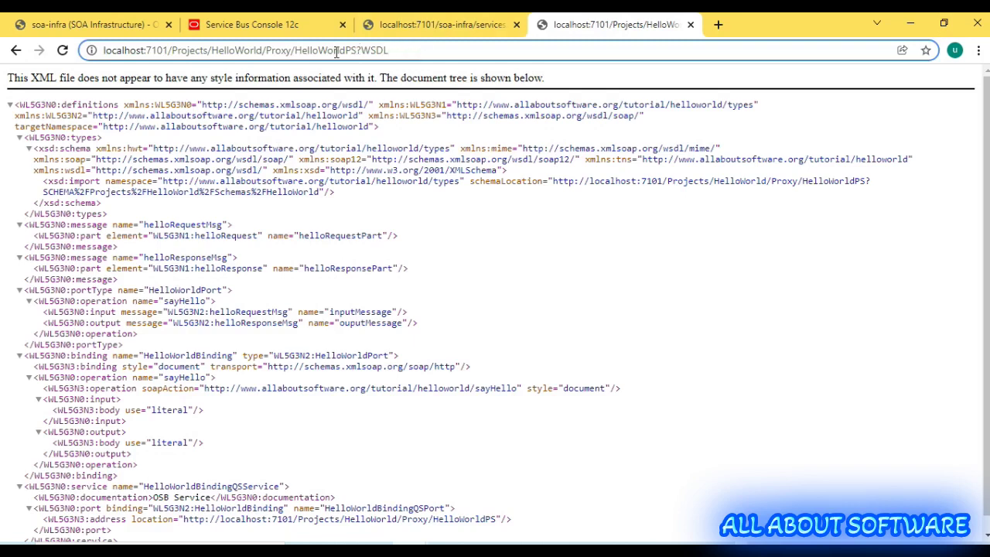
left_click(418, 26)
left_click(464, 49)
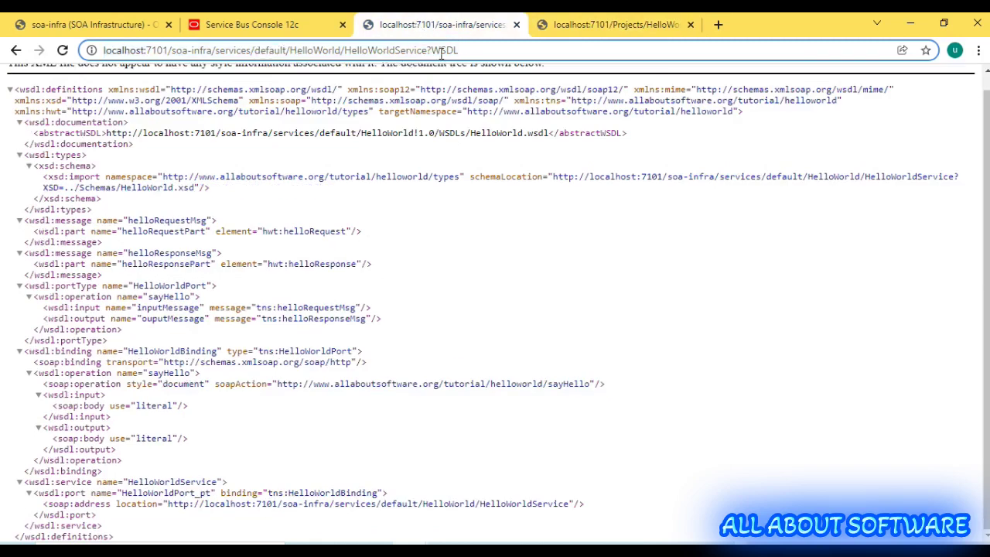
left_click_drag(464, 50, 85, 50)
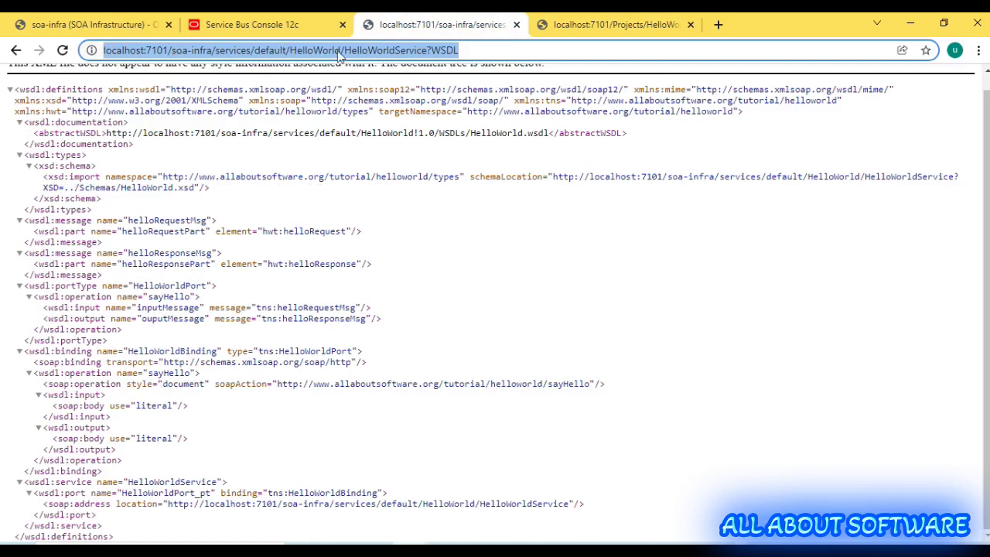
Return to the Service Bus Console and examine the endpoint URI in HelloWorldPS's transport settings
left_click(246, 21)
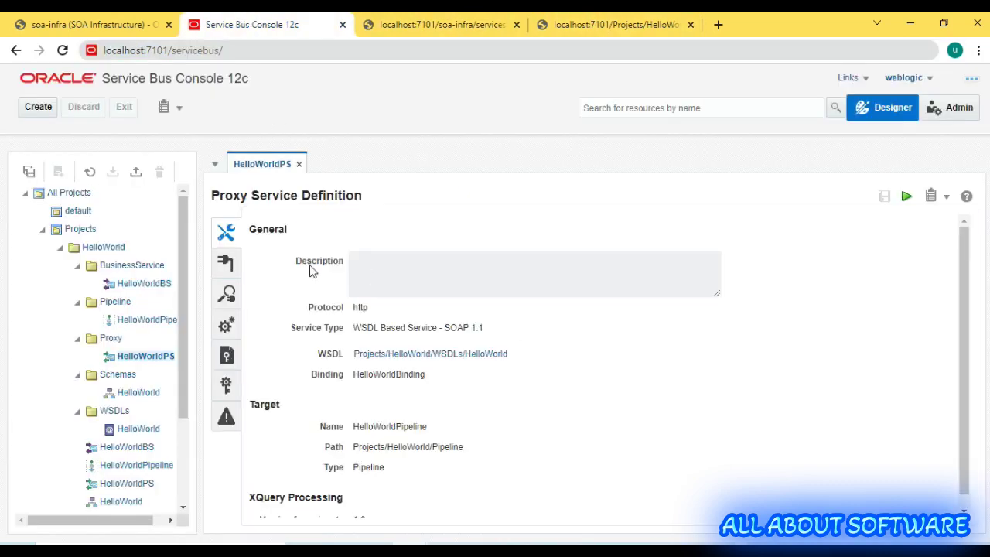
left_click(227, 263)
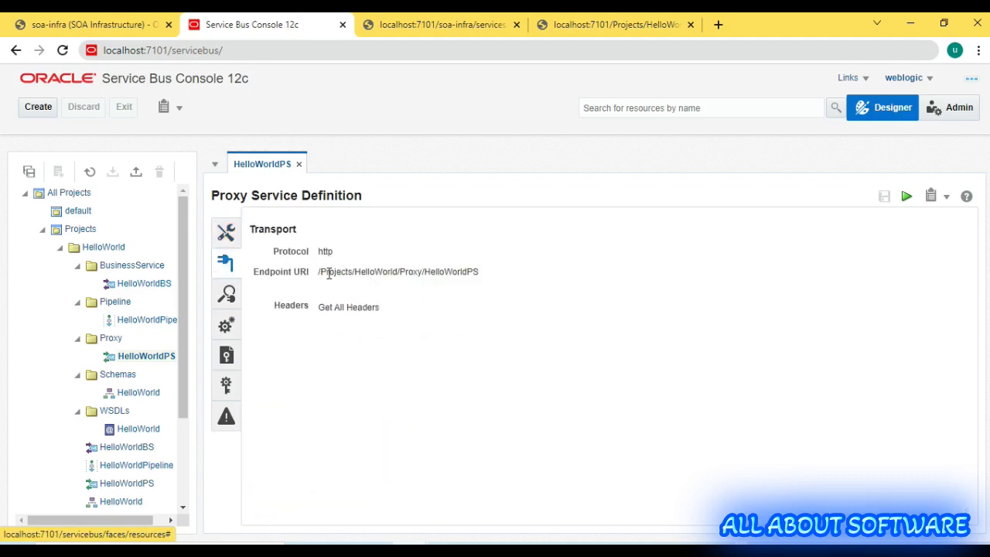
left_click_drag(327, 273, 480, 280)
left_click(480, 280)
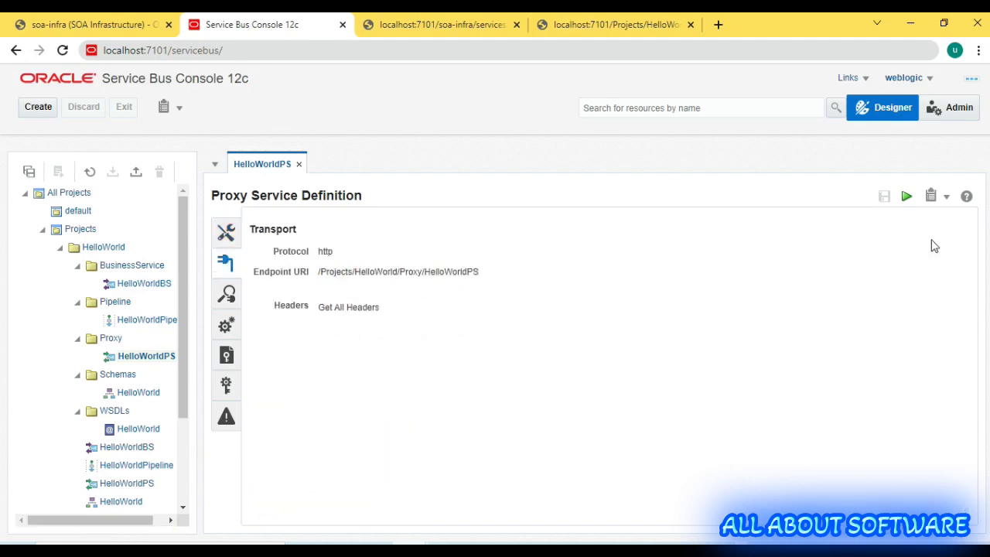
Launch the HelloWorldPS proxy test, set the request id to 101 and name to OSB Test1, and execute the sayHello operation
left_click(906, 196)
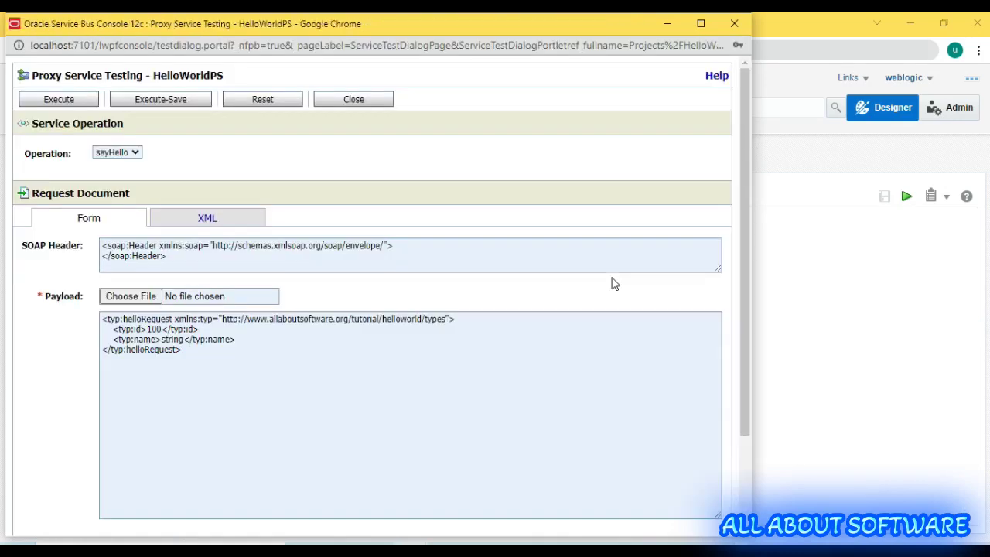
left_click(162, 329)
key("BackSpace")
type("1")
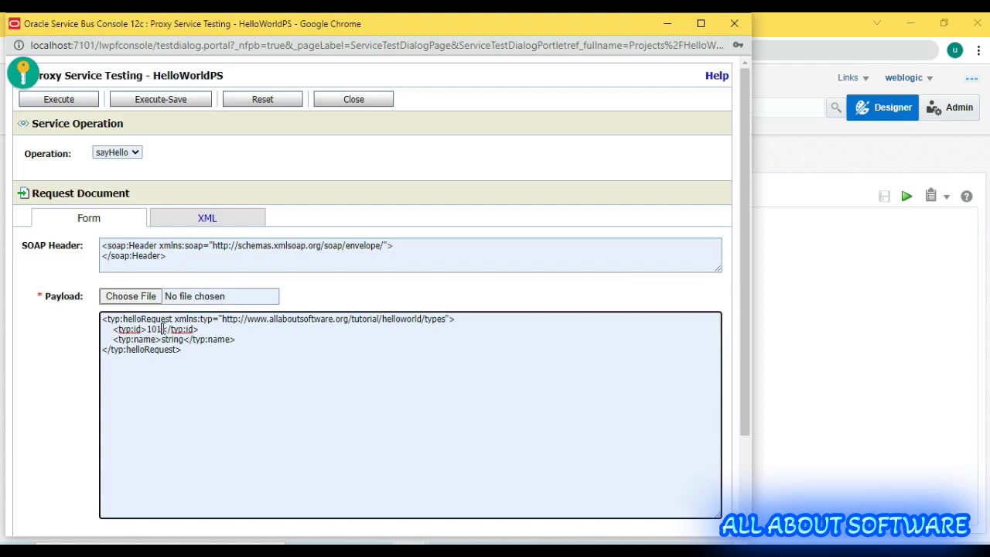
double_click(172, 338)
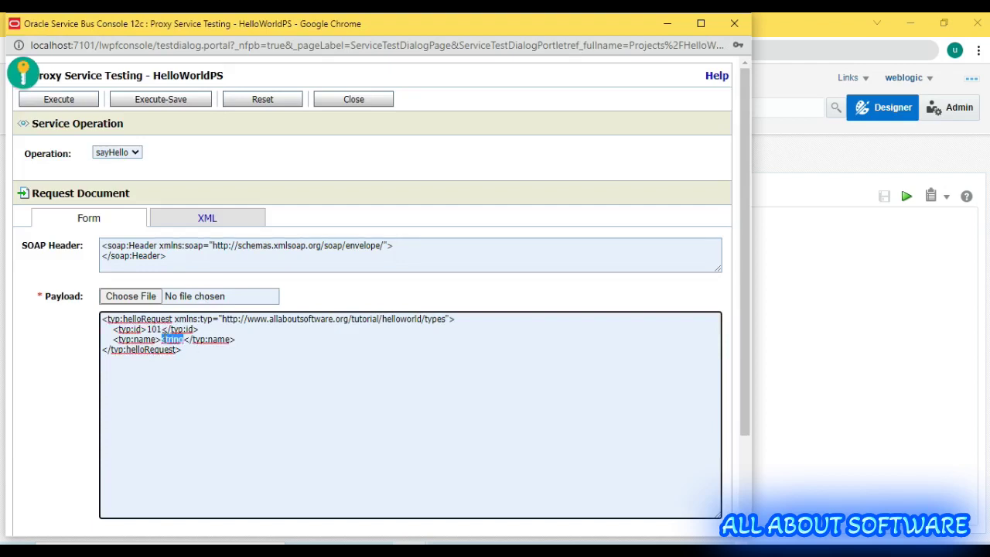
type("OSB Test")
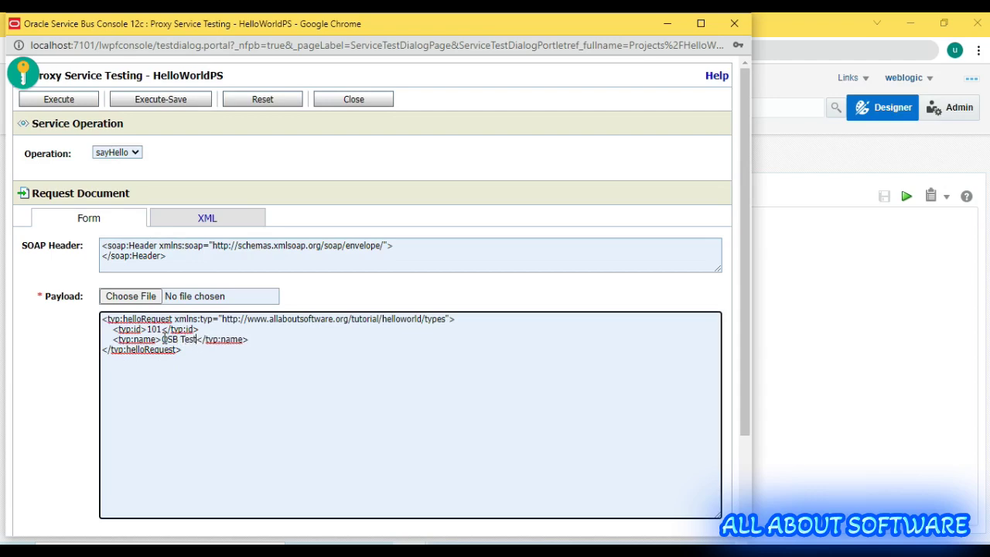
type("1")
left_click(88, 106)
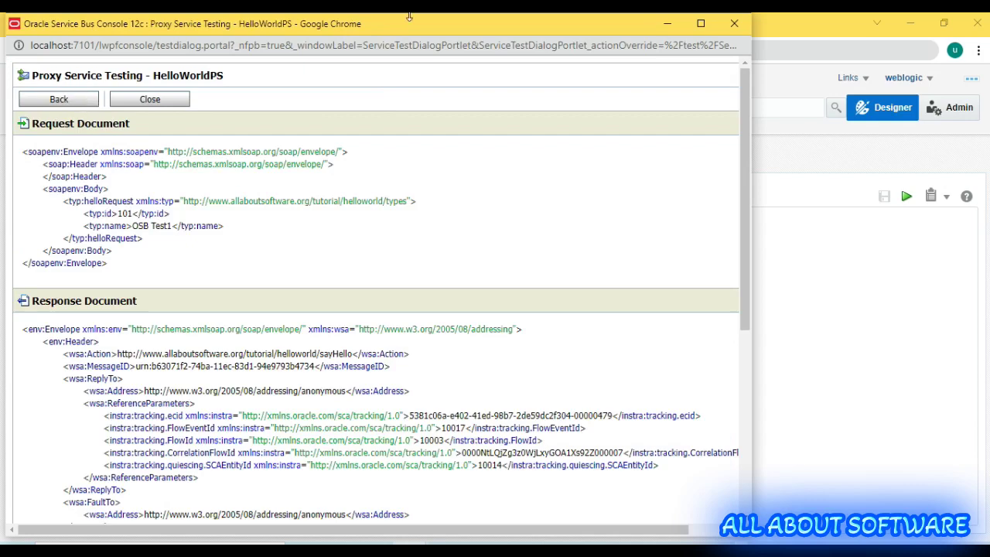
Maximize the test window and examine the response document's result, body and header
left_click(700, 23)
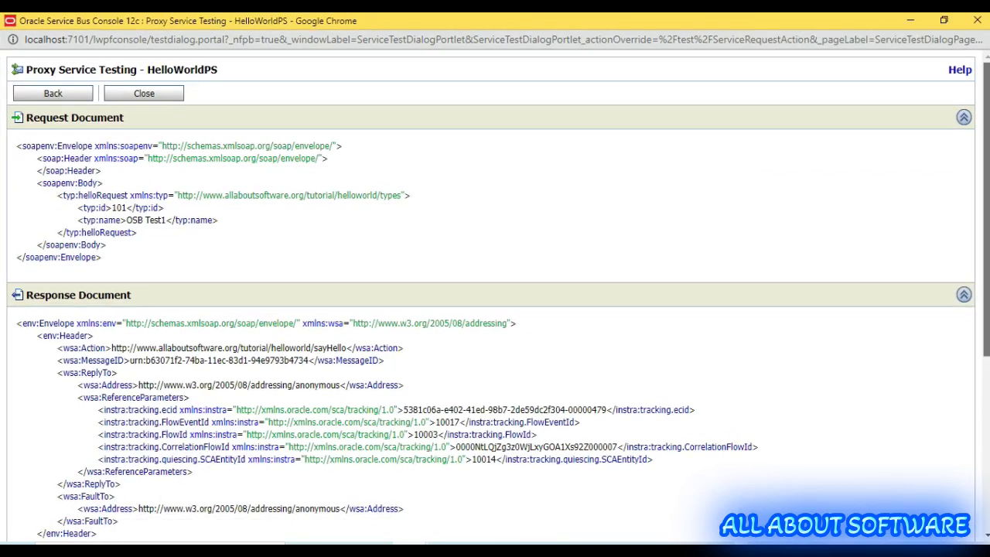
scroll(495, 293, "down", 2)
scroll(323, 380, "down", 3)
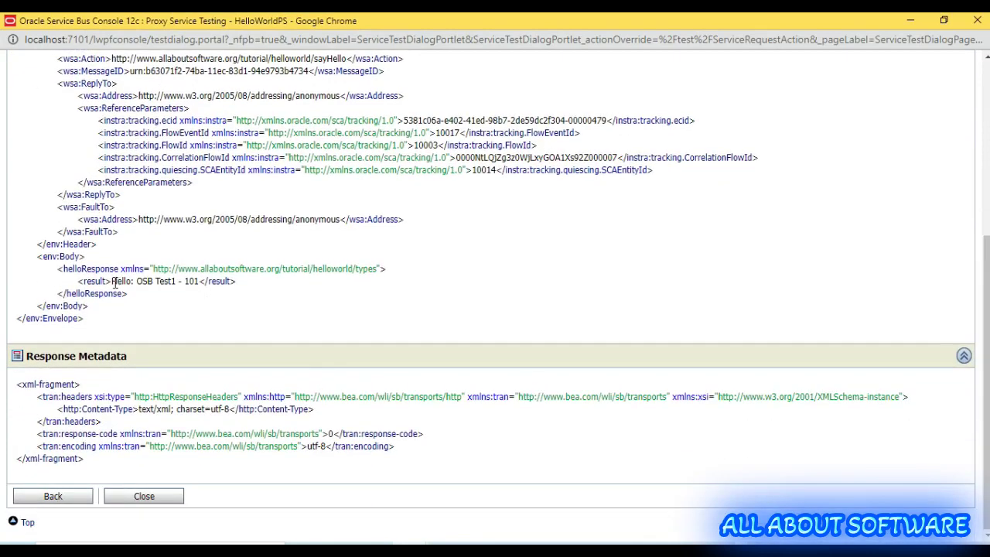
left_click_drag(114, 282, 211, 282)
left_click_drag(37, 256, 124, 269)
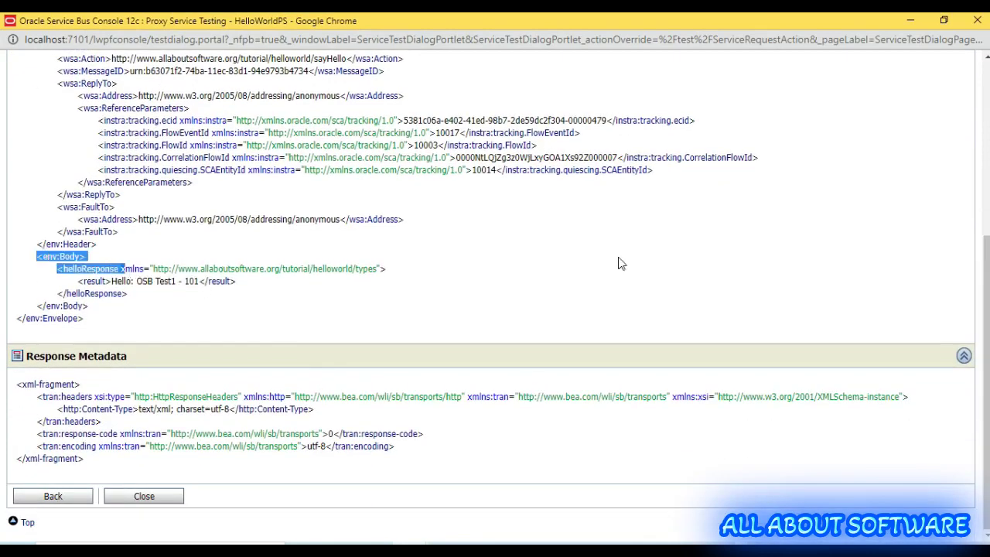
scroll(619, 264, "up", 2)
left_click(576, 253)
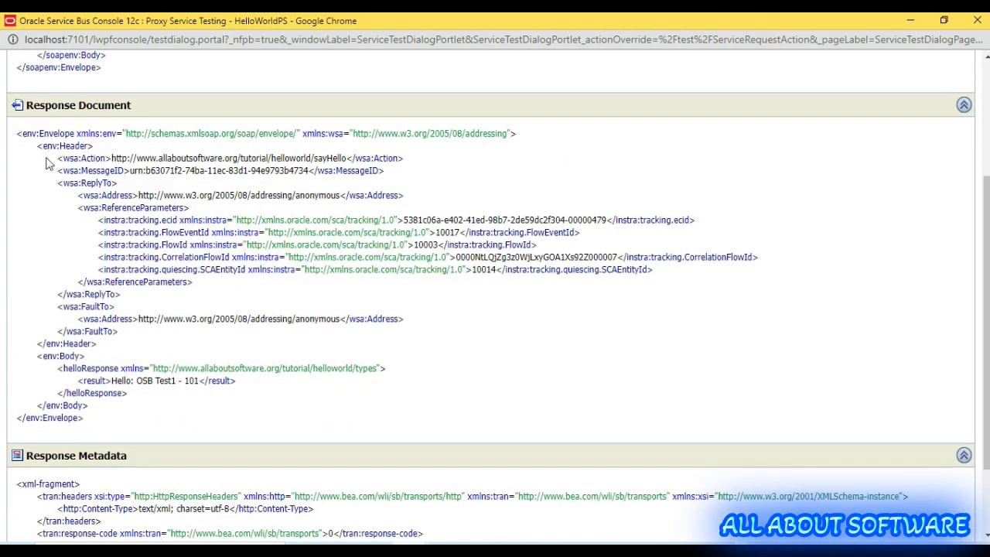
left_click_drag(35, 147, 179, 346)
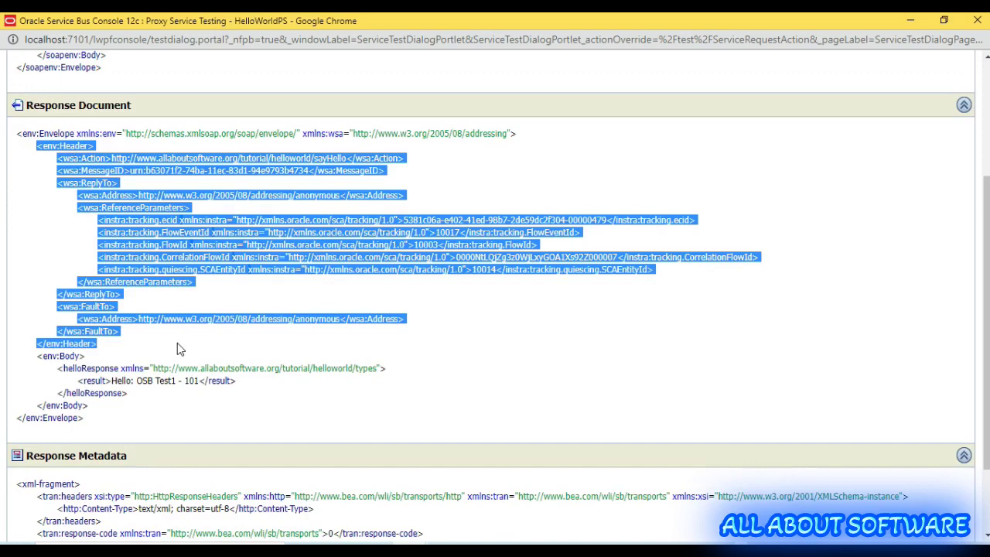
Examine the header block and the result text in the proxy test's response document
left_click(177, 343)
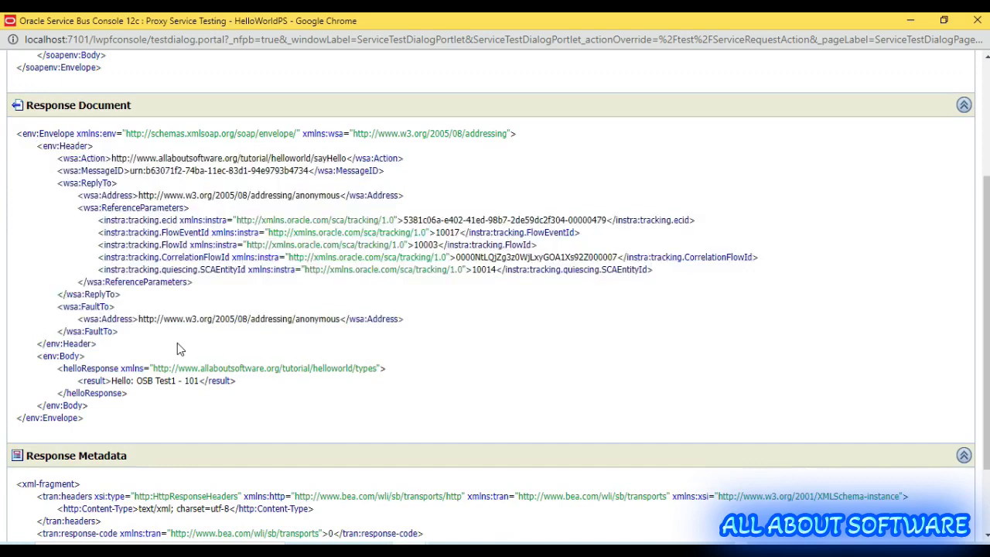
left_click_drag(114, 347, 76, 210)
left_click(332, 345)
left_click_drag(108, 344, 37, 152)
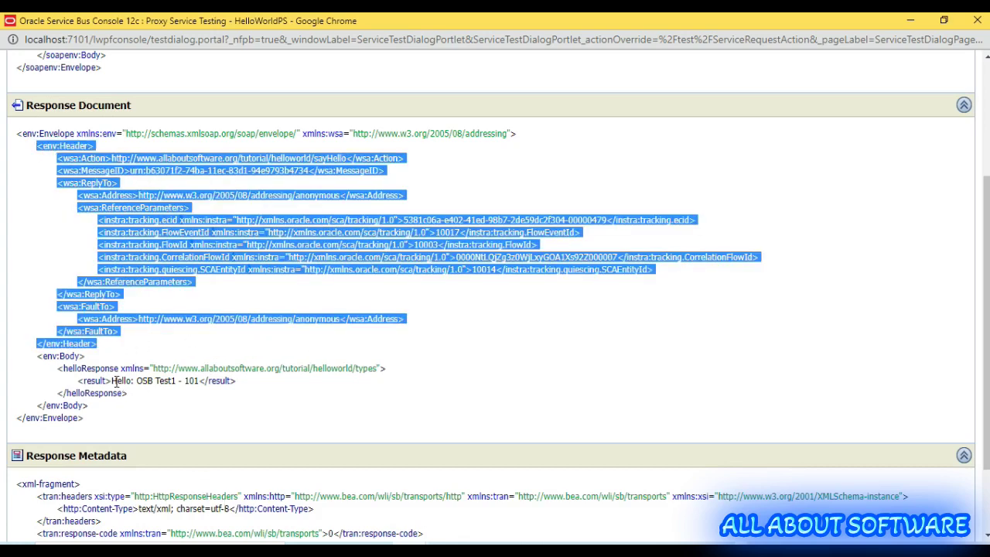
left_click_drag(116, 380, 193, 384)
left_click(152, 385)
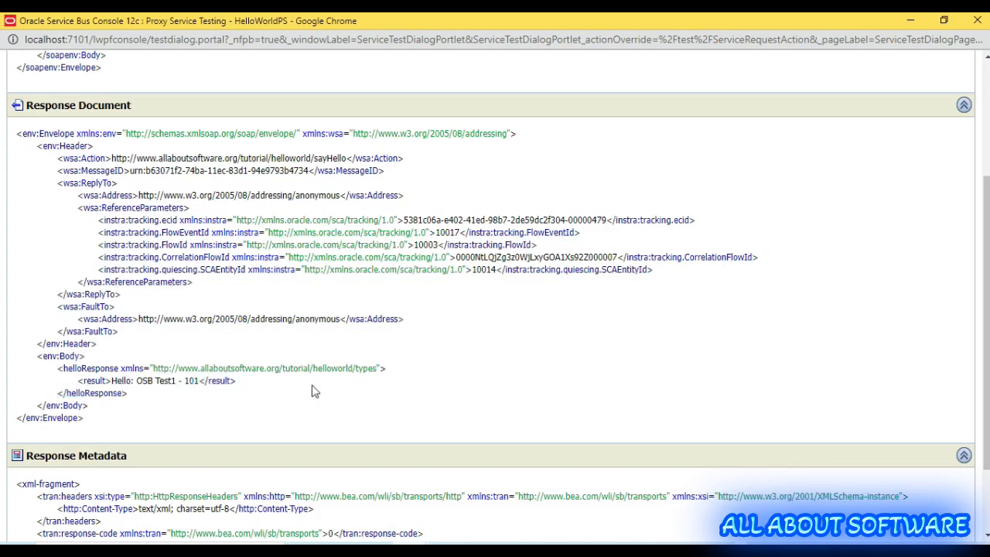
scroll(937, 325, "up", 3)
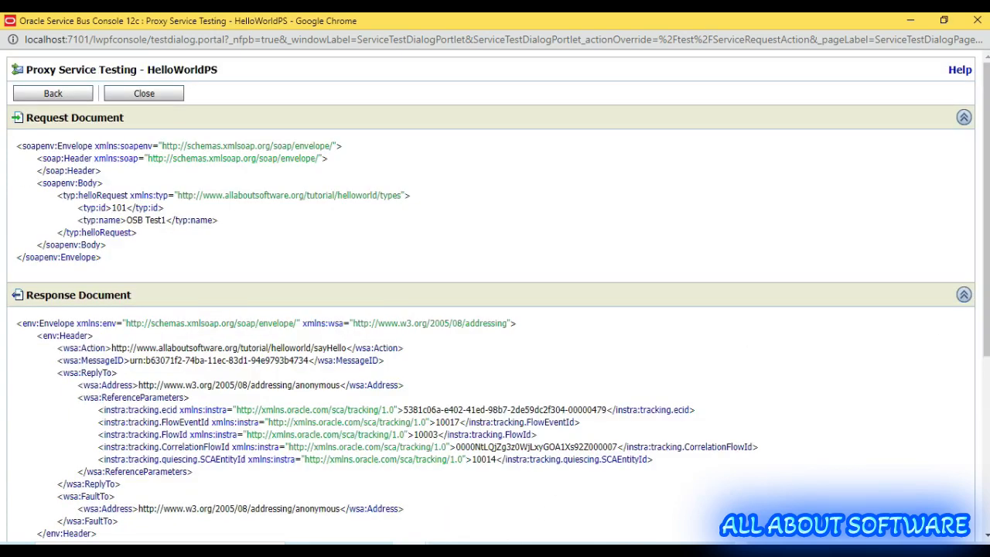
Minimize the test window, switch to Enterprise Manager, and search the default folder's flow instances from the last 24 hours
left_click(910, 20)
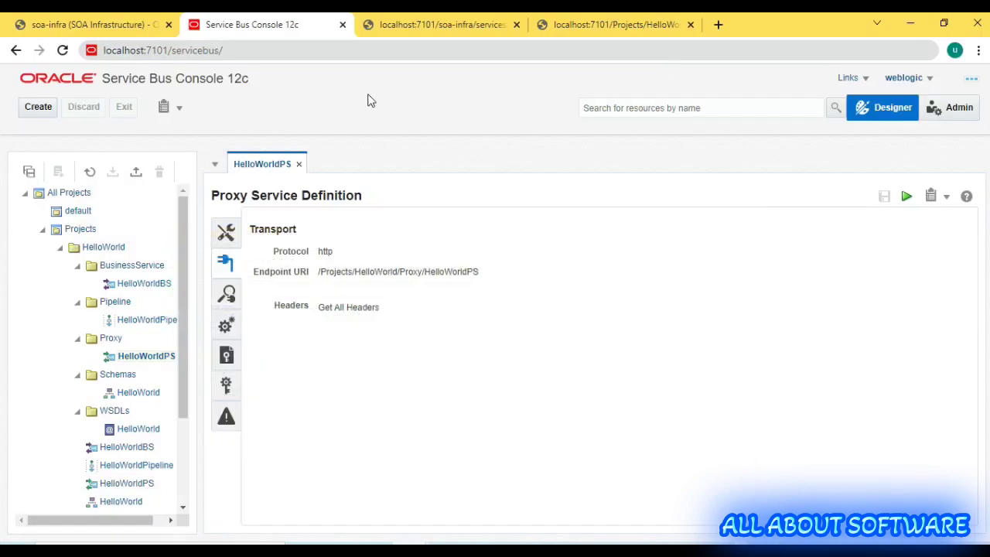
left_click(75, 17)
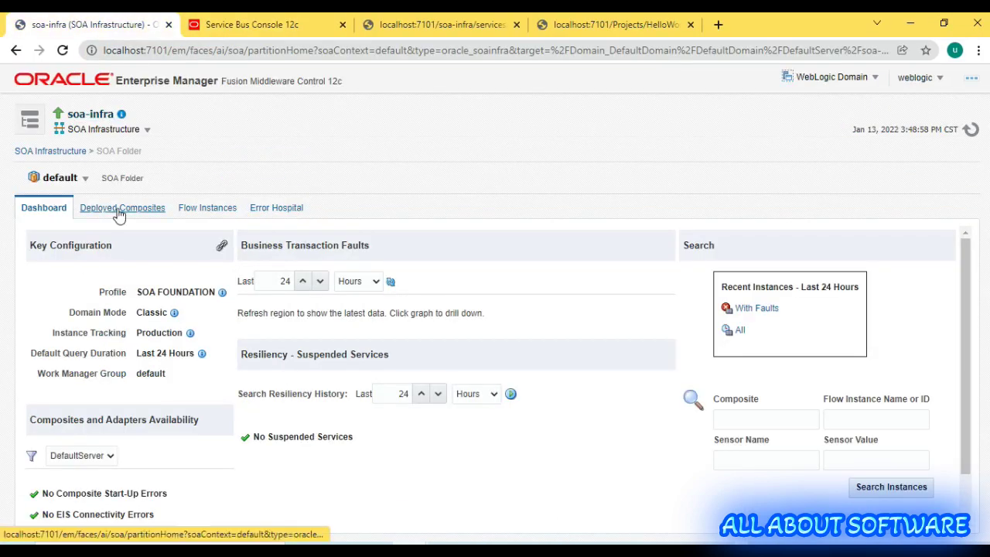
left_click(193, 217)
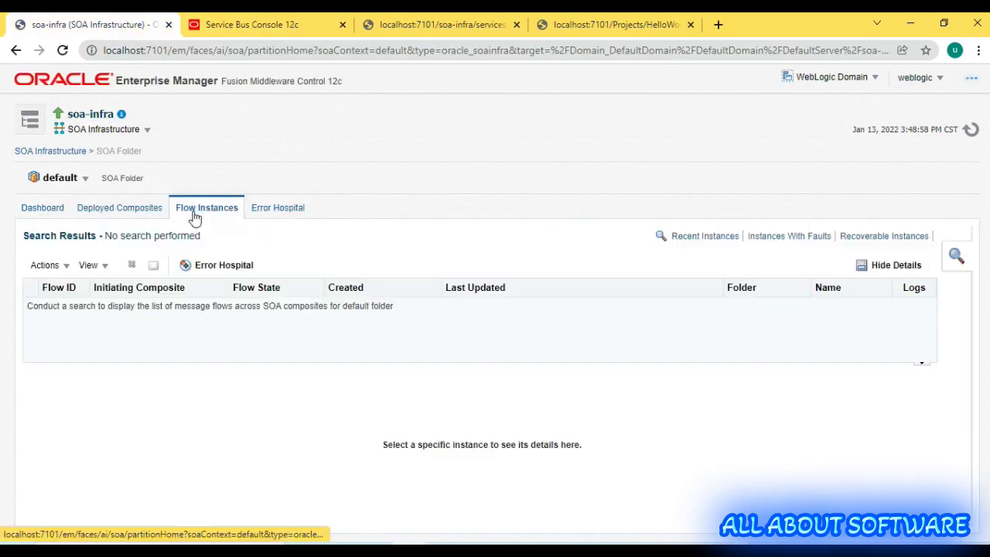
left_click(943, 279)
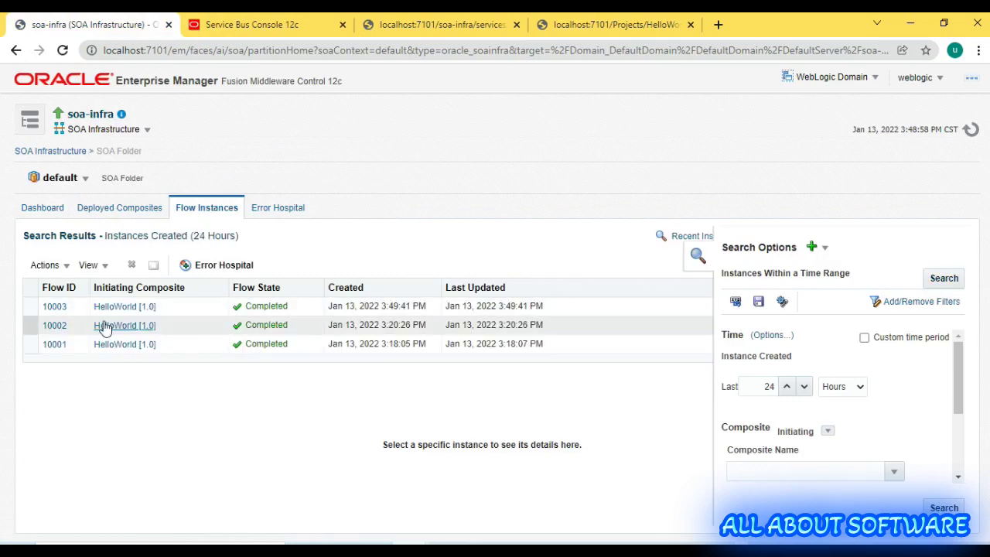
Open helloWorldProcess from flow 10003's trace, inspect the audit details of its start, concat and end activities, and close the trace
left_click(62, 309)
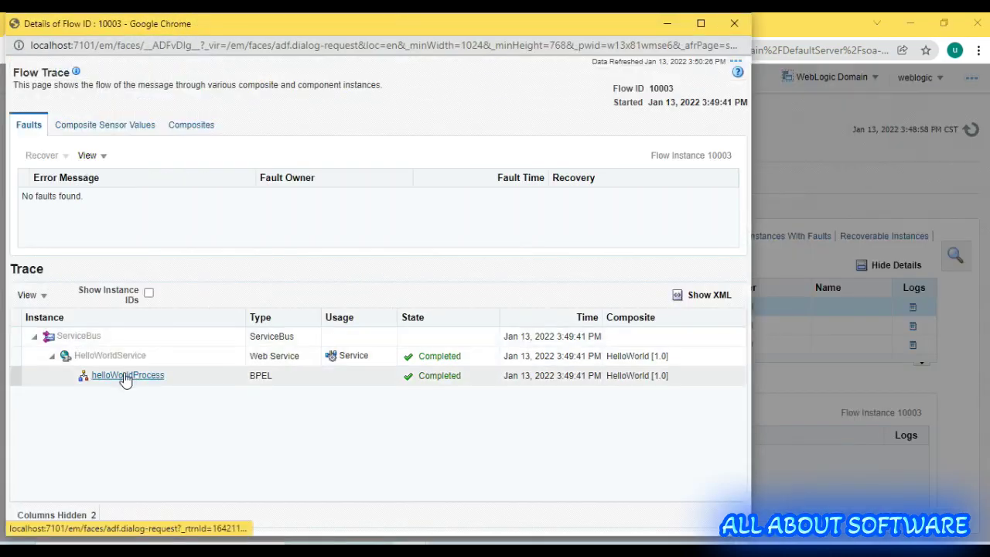
left_click(126, 377)
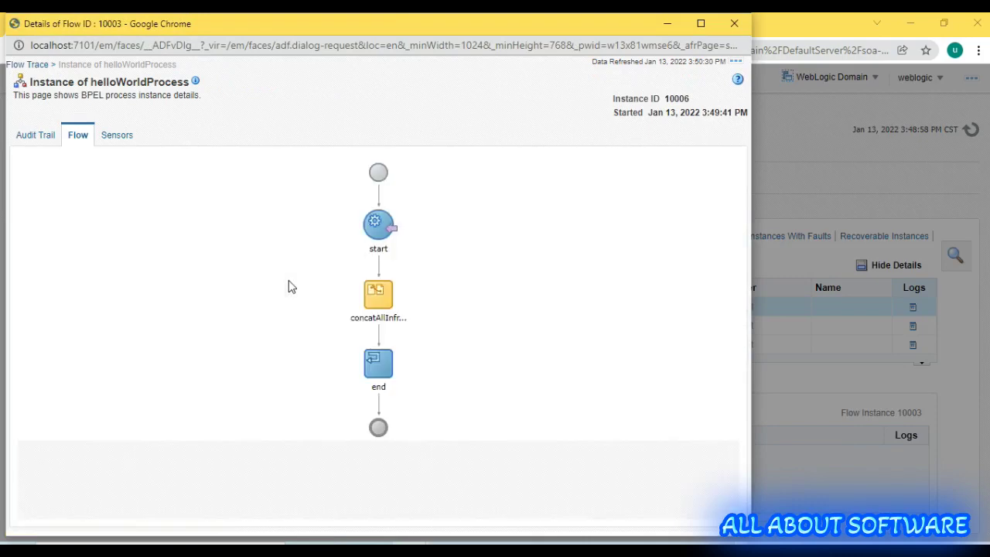
left_click(381, 226)
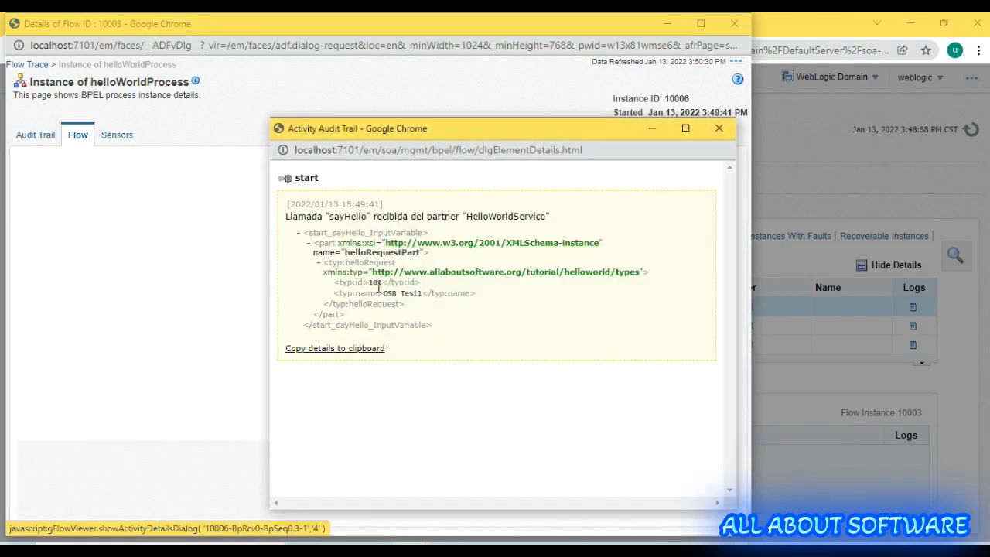
left_click(729, 129)
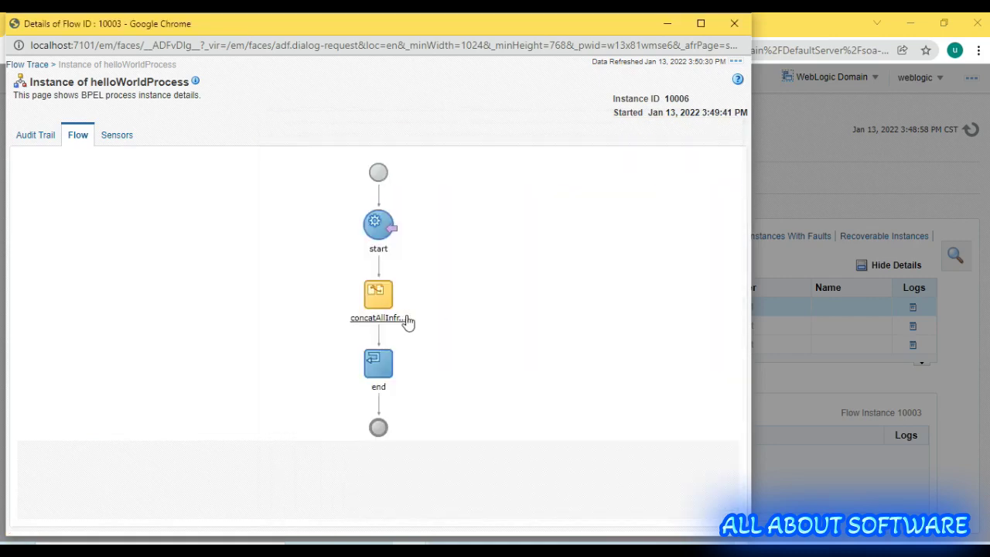
left_click(377, 297)
left_click_drag(376, 272, 457, 286)
left_click(718, 128)
left_click(380, 363)
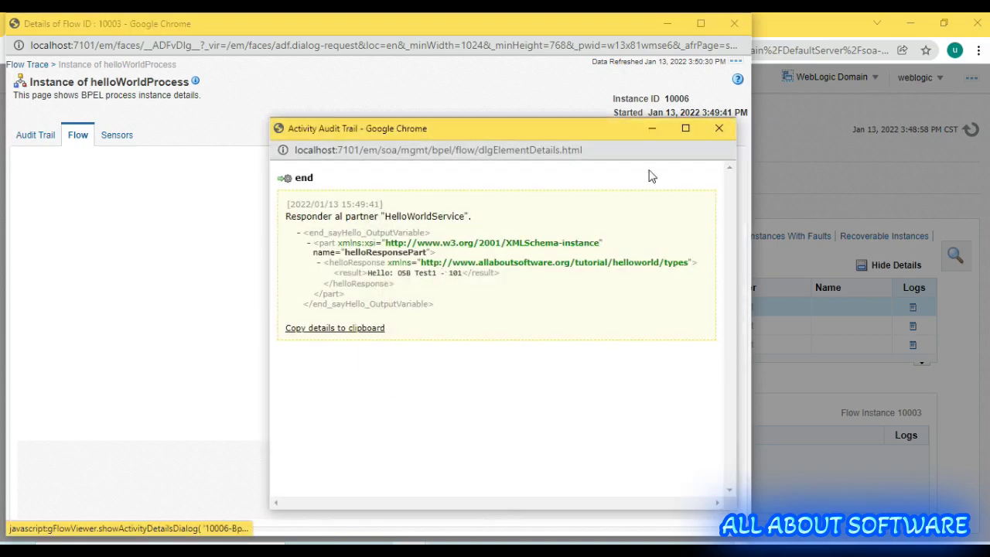
left_click(718, 129)
left_click(733, 23)
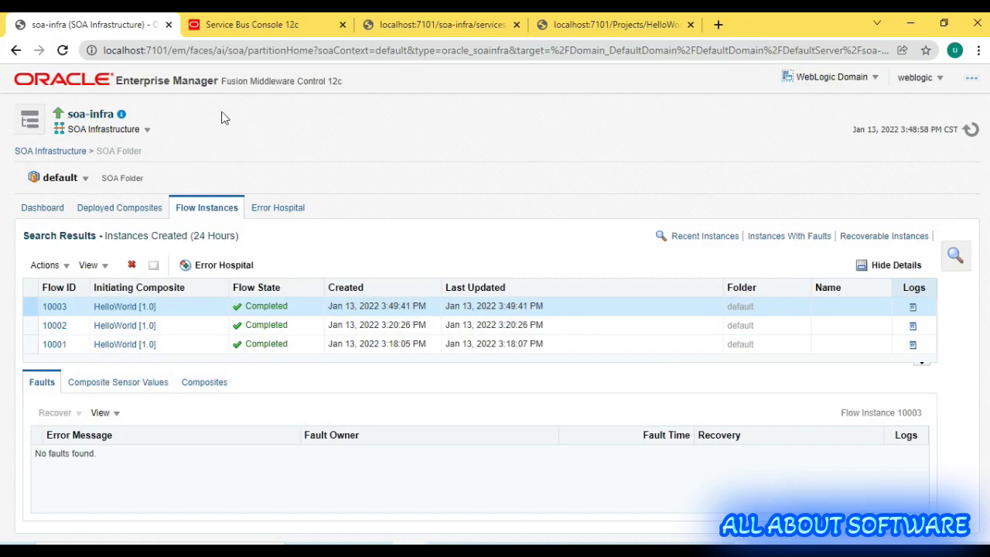
Return to the Service Bus Console, open HelloWorldPipeline from the Pipeline folder, and launch its test
left_click(272, 18)
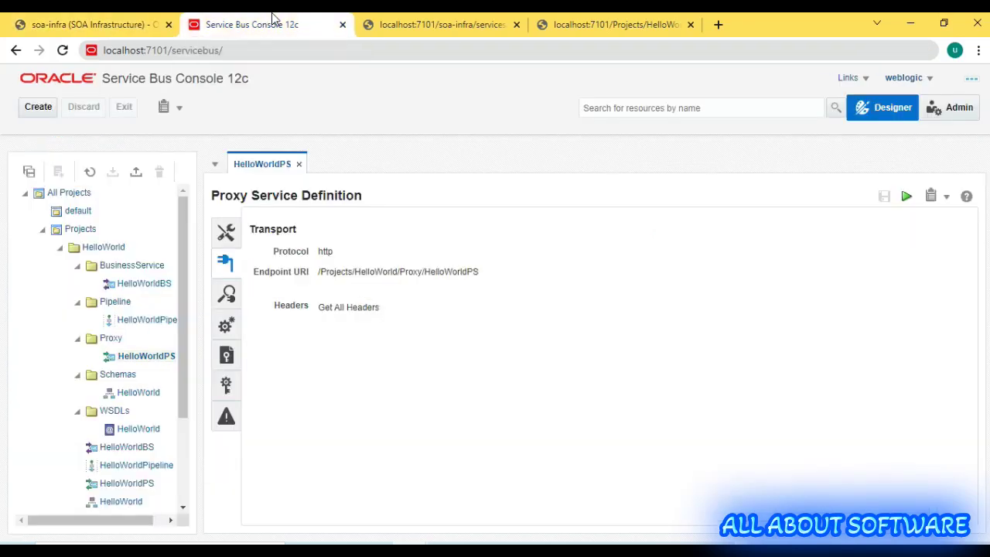
left_click(145, 327)
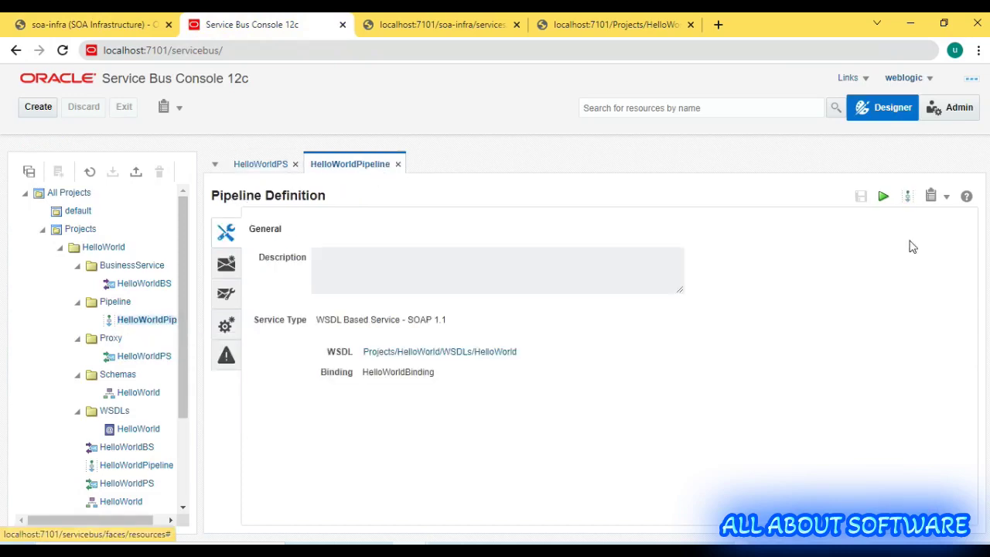
left_click(882, 197)
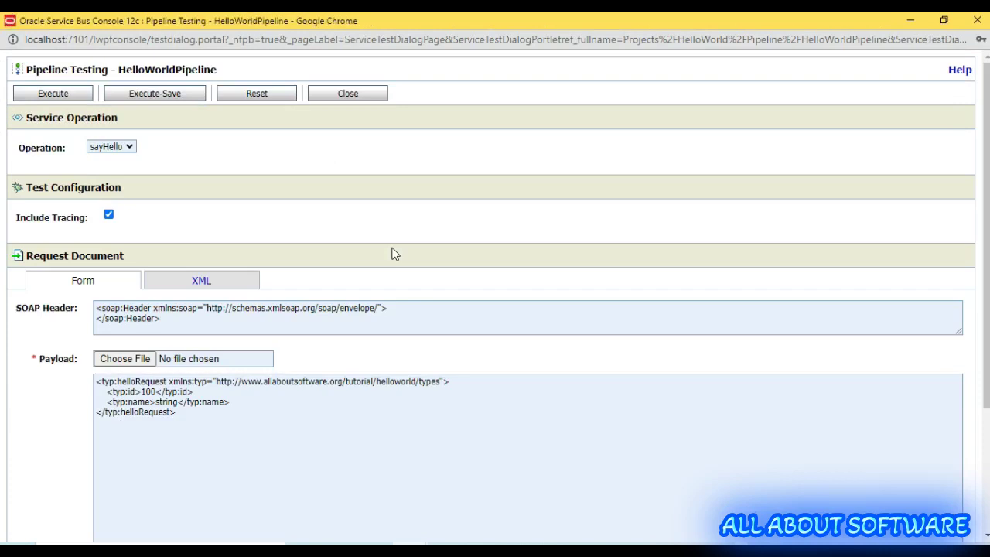
Set the pipeline request's id to 102 and name to OSB test 2, and execute the sayHello operation
left_click(157, 400)
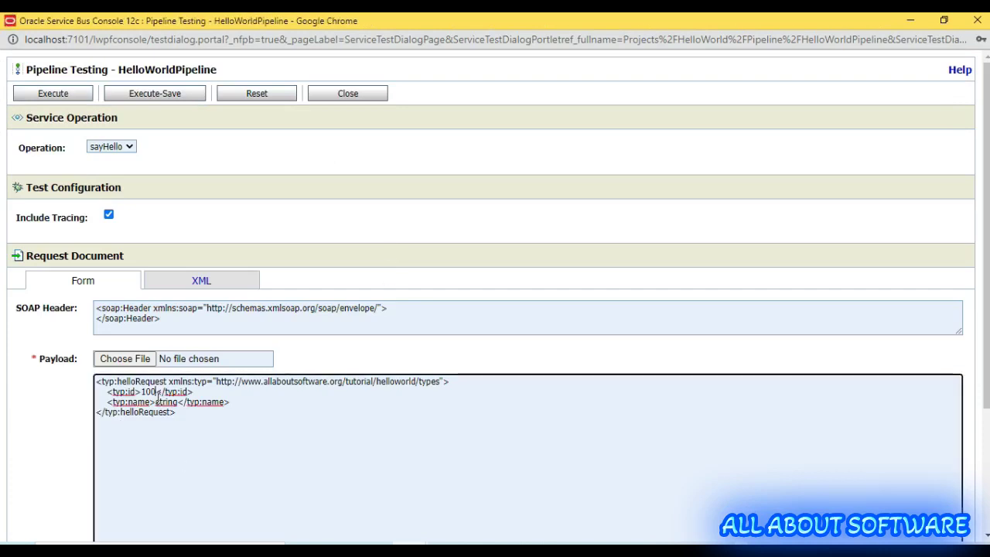
key("BackSpace")
type("2")
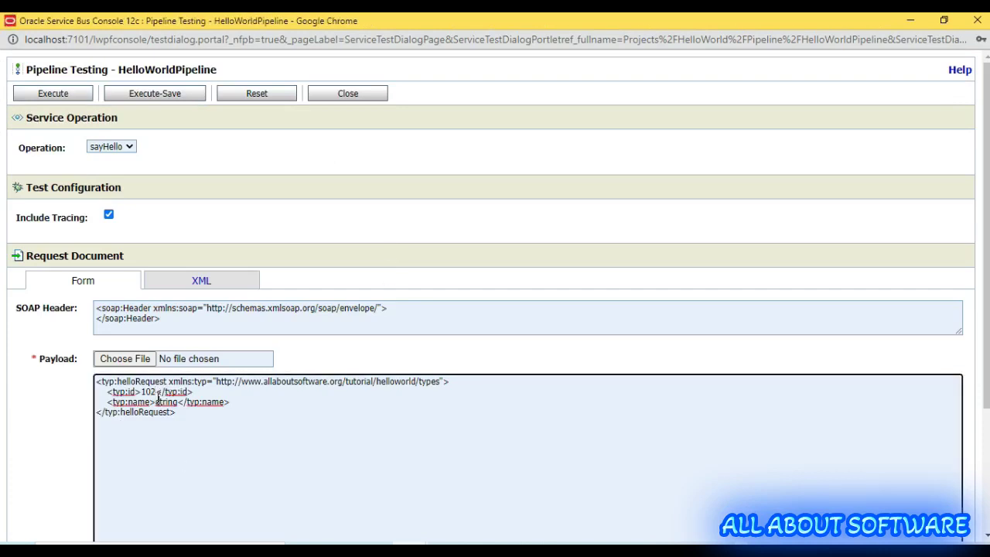
key("BackSpace")
key("BackSpace")
key("BackSpace")
key("BackSpace")
key("BackSpace")
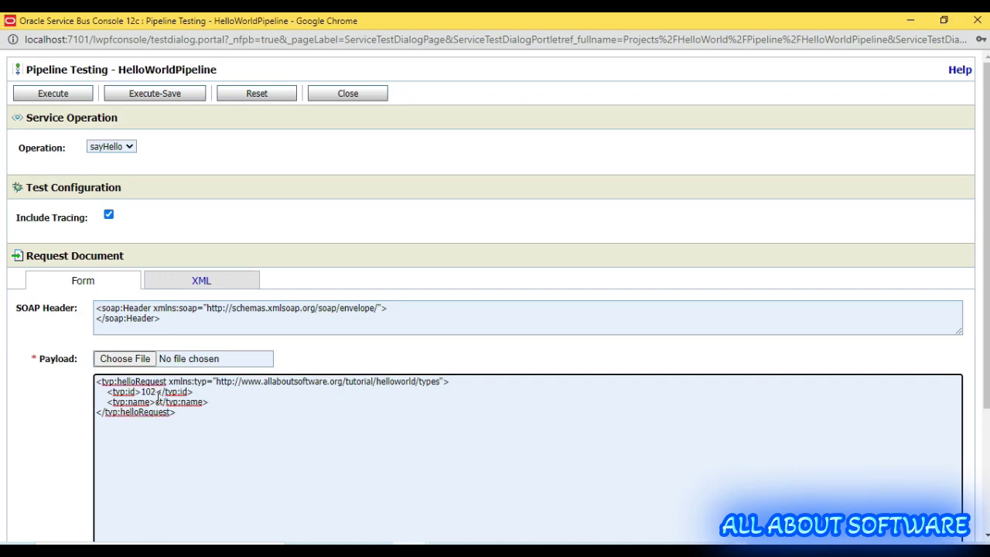
key("BackSpace")
type("OSB test ")
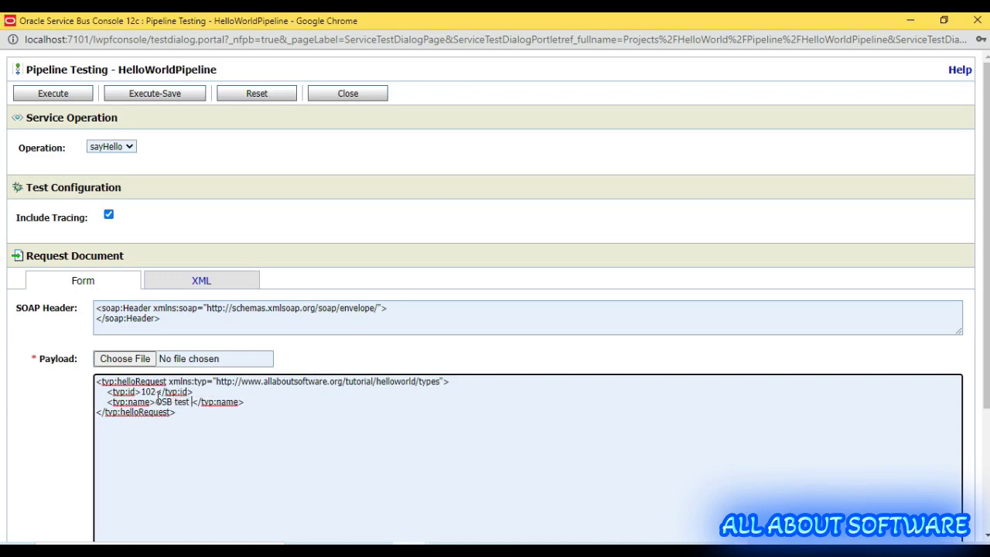
type("2")
left_click(397, 371)
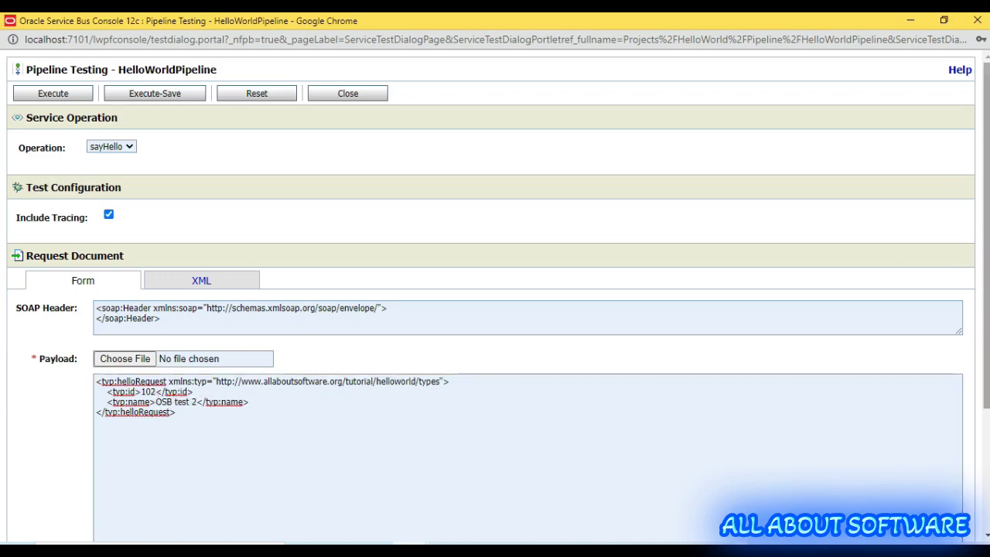
scroll(398, 371, "down", 2)
scroll(398, 371, "up", 3)
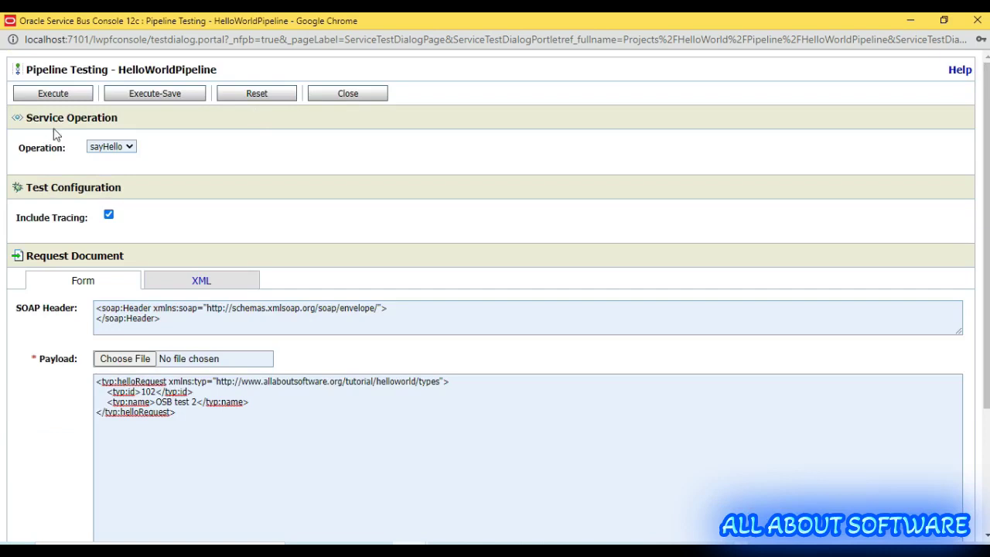
left_click(71, 94)
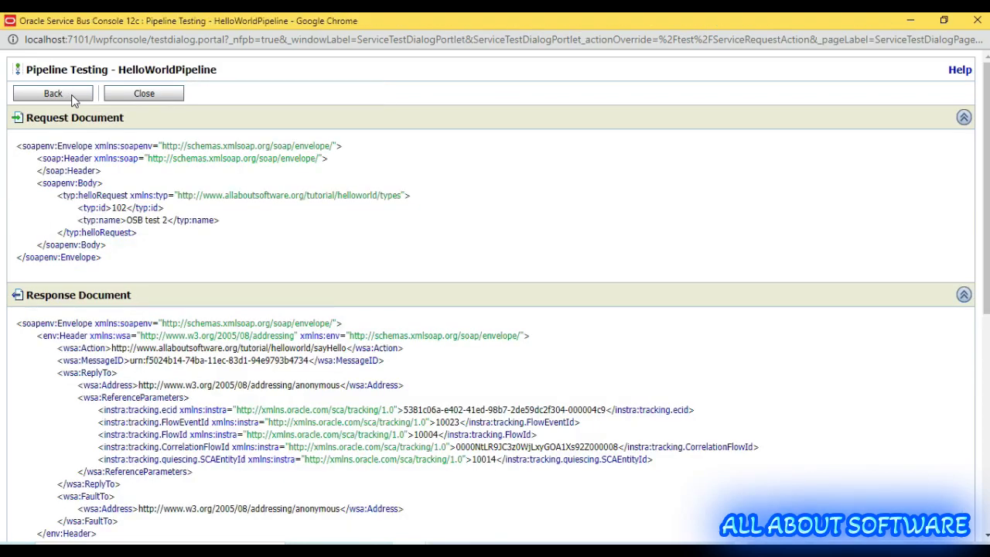
Review the pipeline test results and collapse the request document, response document and response metadata sections
left_click(963, 117)
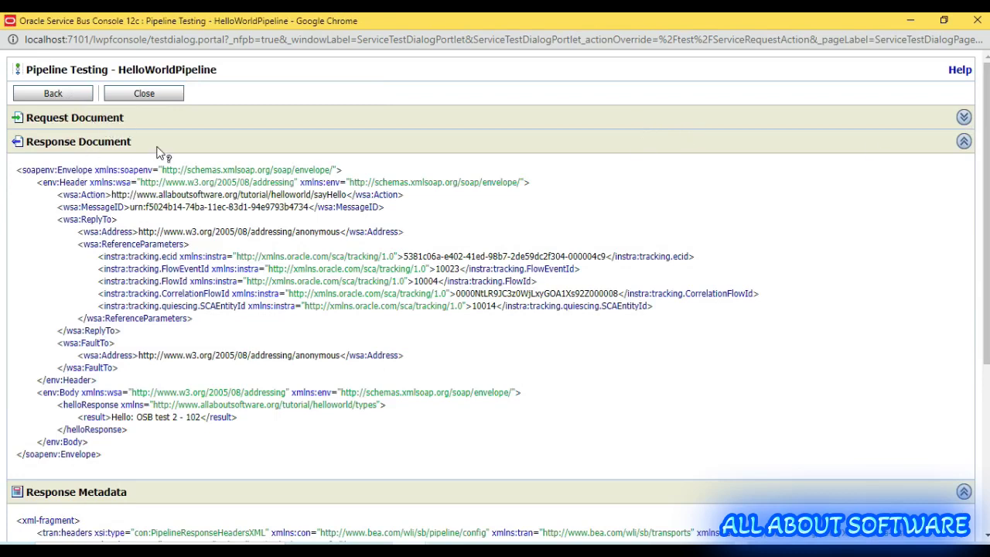
left_click(963, 143)
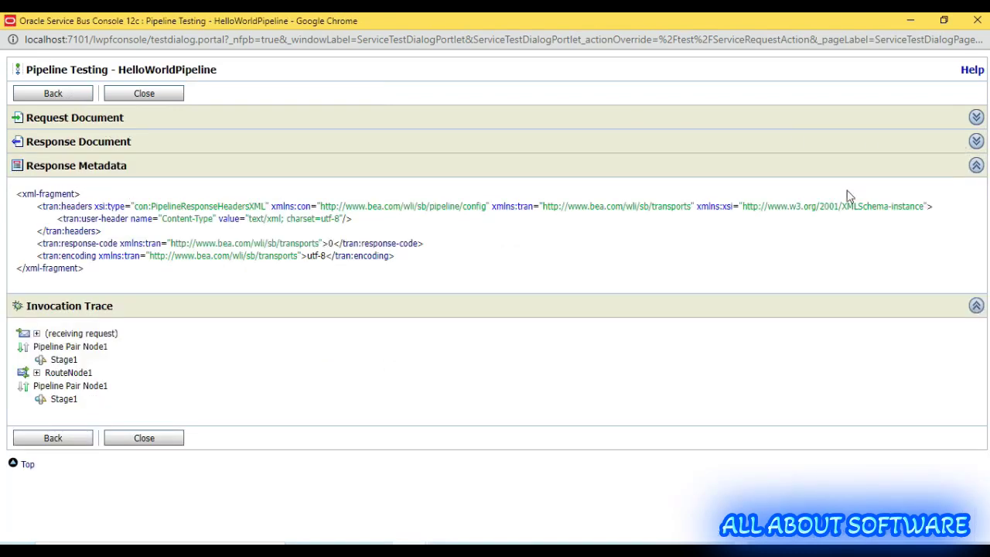
left_click(976, 166)
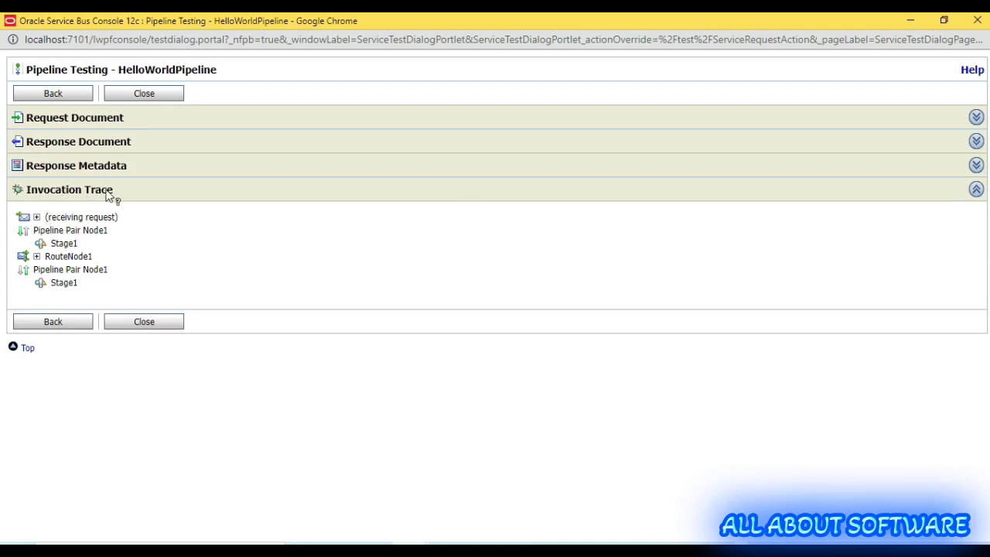
Examine the body, header, inbound and messageID variables under receiving request in the invocation trace, collapsing each variable after viewing
left_click(36, 217)
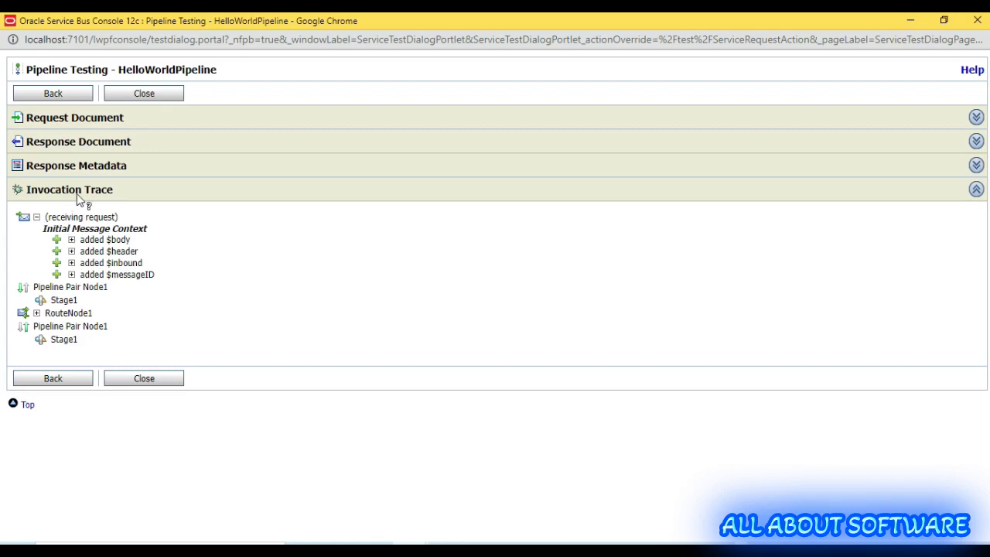
left_click(71, 240)
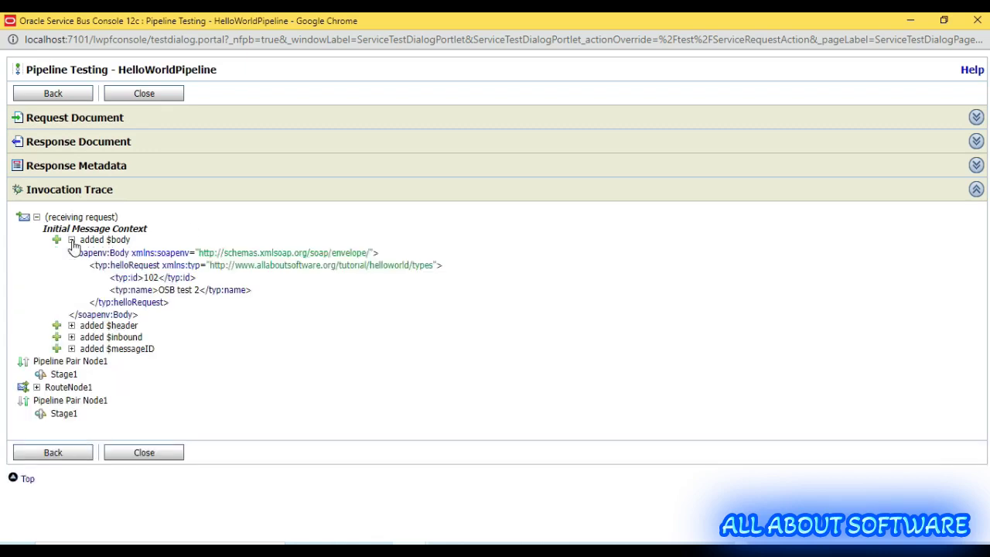
left_click(71, 240)
left_click(71, 251)
left_click(71, 251)
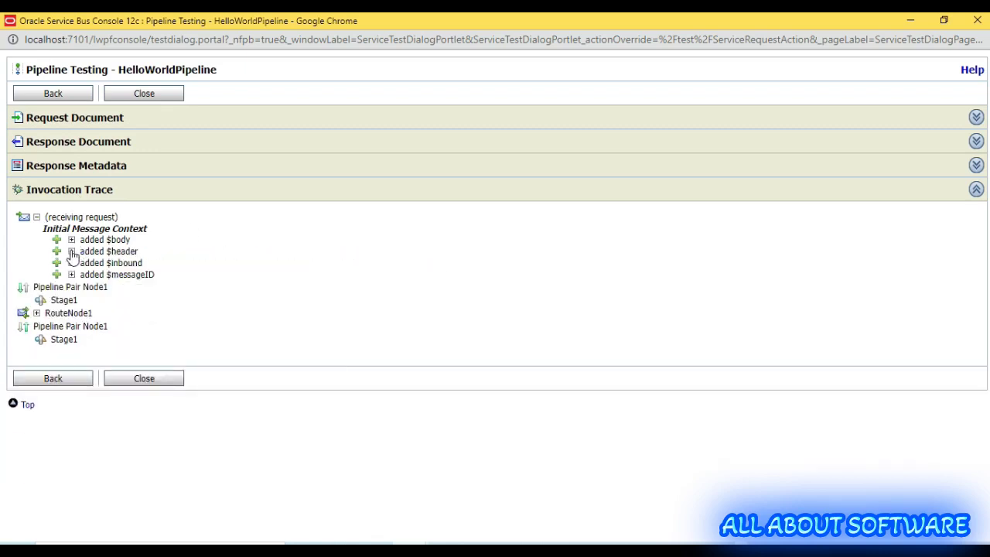
left_click(71, 263)
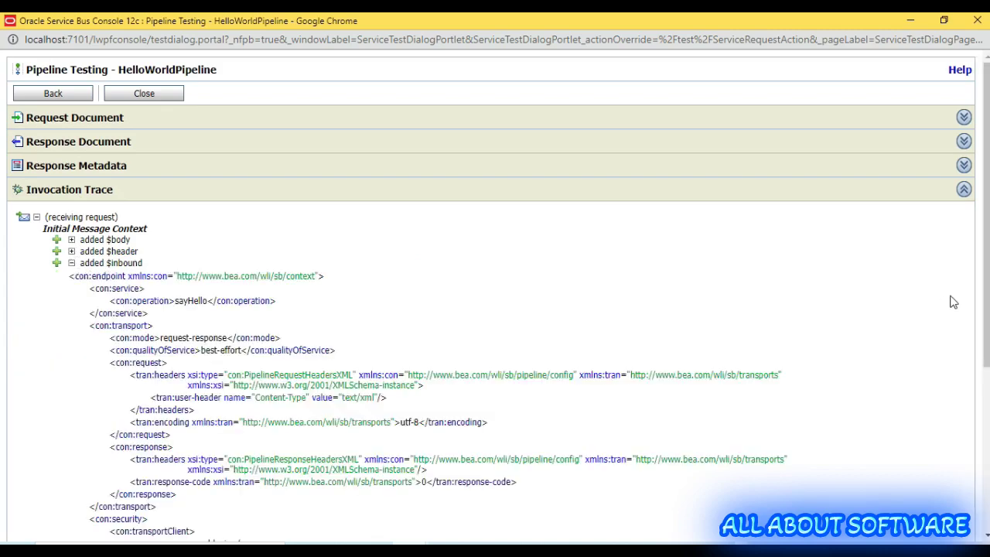
left_click_drag(986, 302, 986, 403)
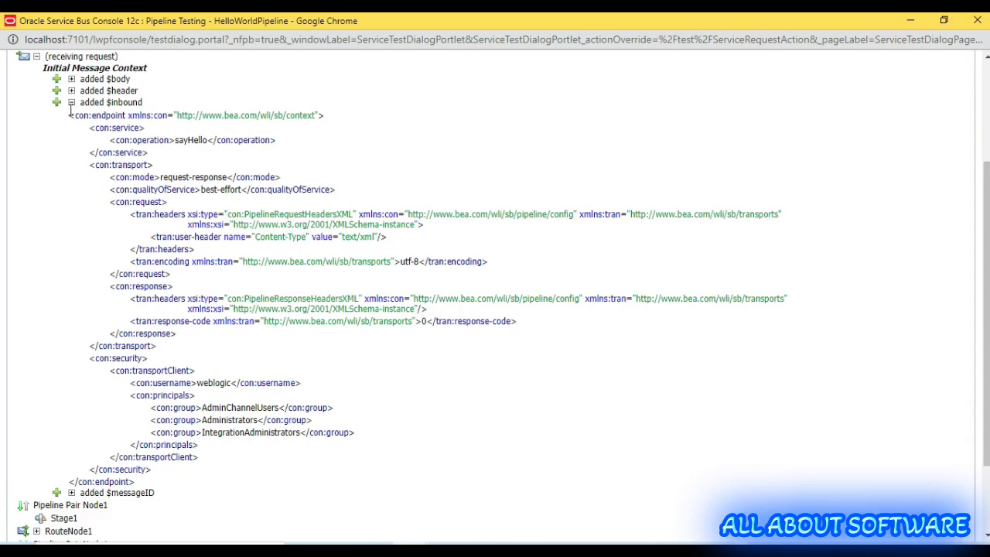
left_click(71, 102)
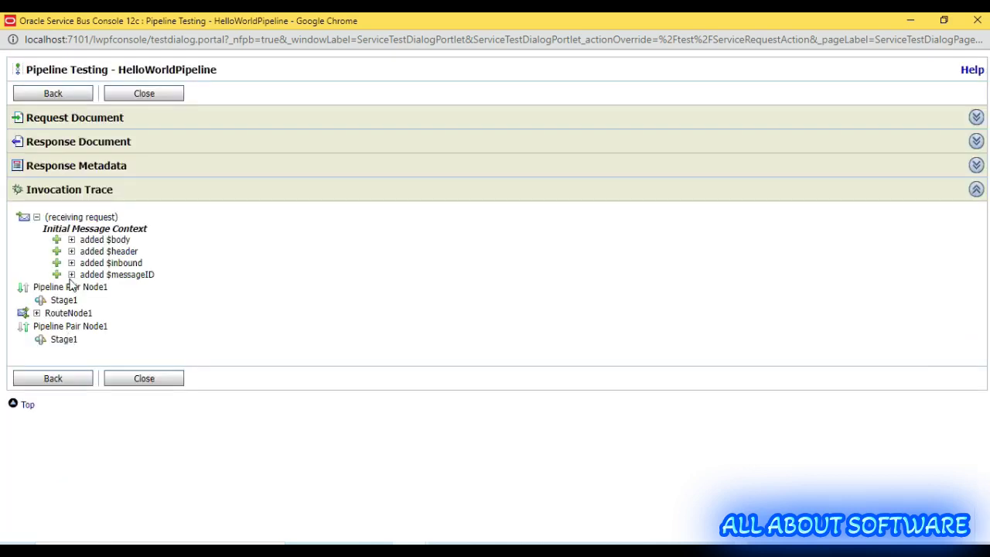
left_click(72, 275)
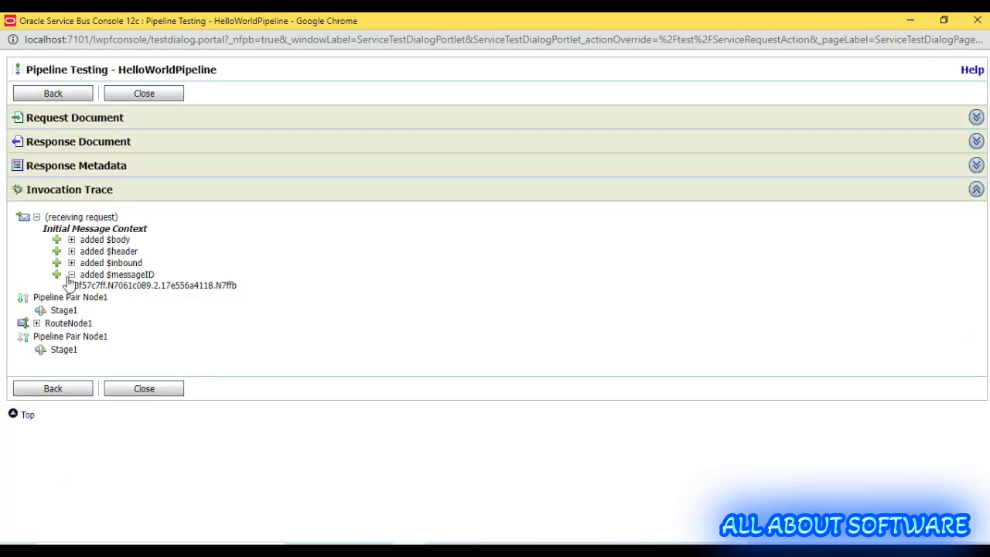
left_click(71, 274)
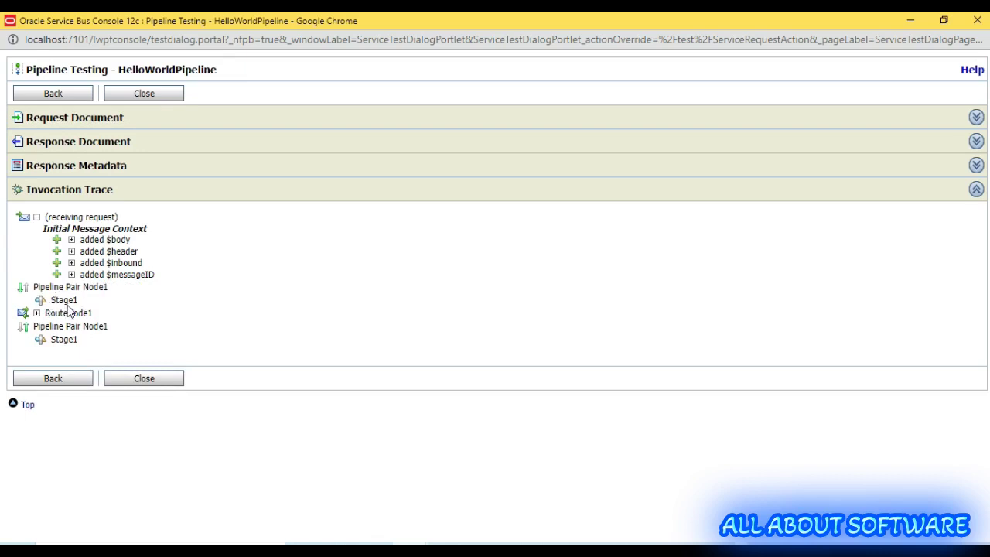
Expand RouteNode1 in the invocation trace and check the request body routed to HelloWorldBS, collapsing the routed service after viewing
left_click(36, 313)
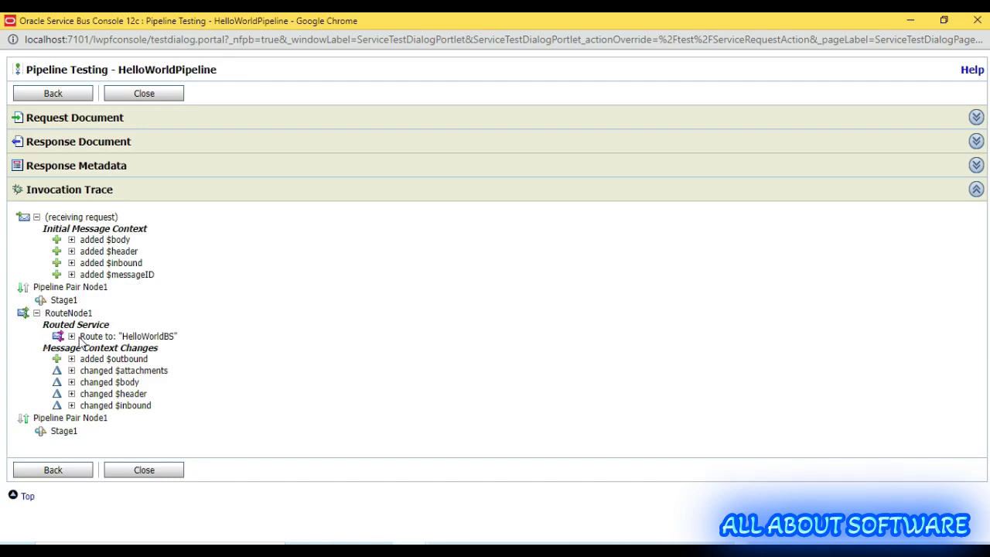
left_click(71, 336)
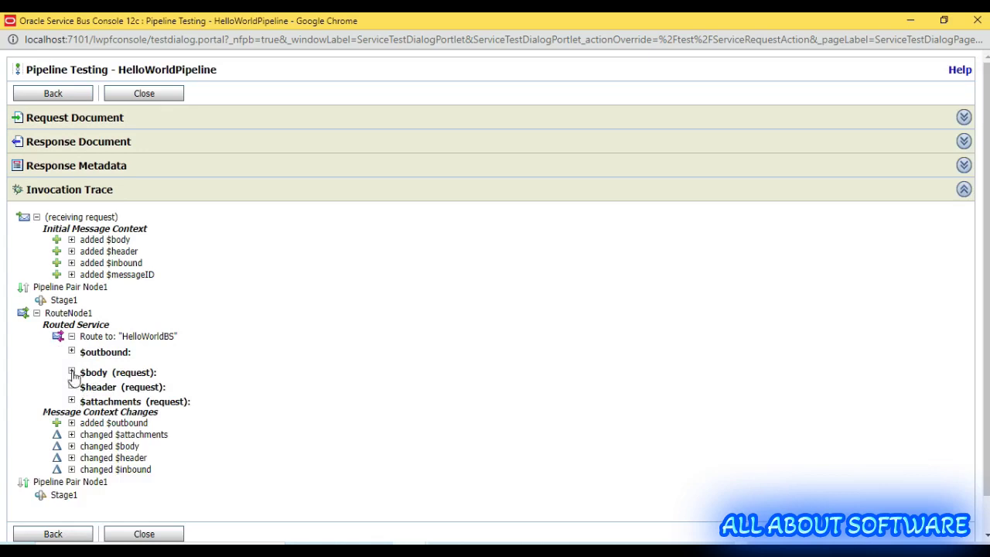
left_click(71, 372)
left_click(71, 336)
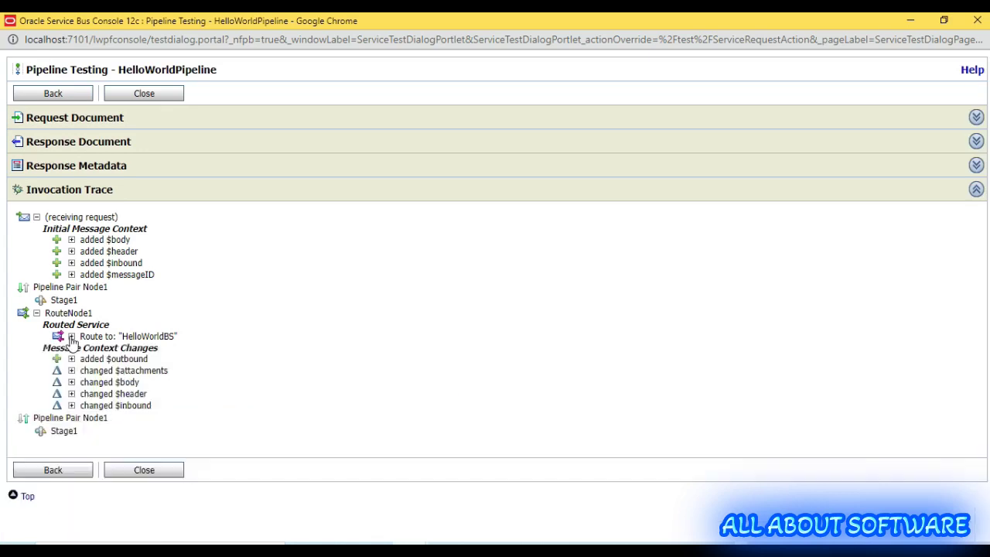
Examine the outbound, attachments, body, header and inbound variables under RouteNode1's message context changes
left_click(72, 358)
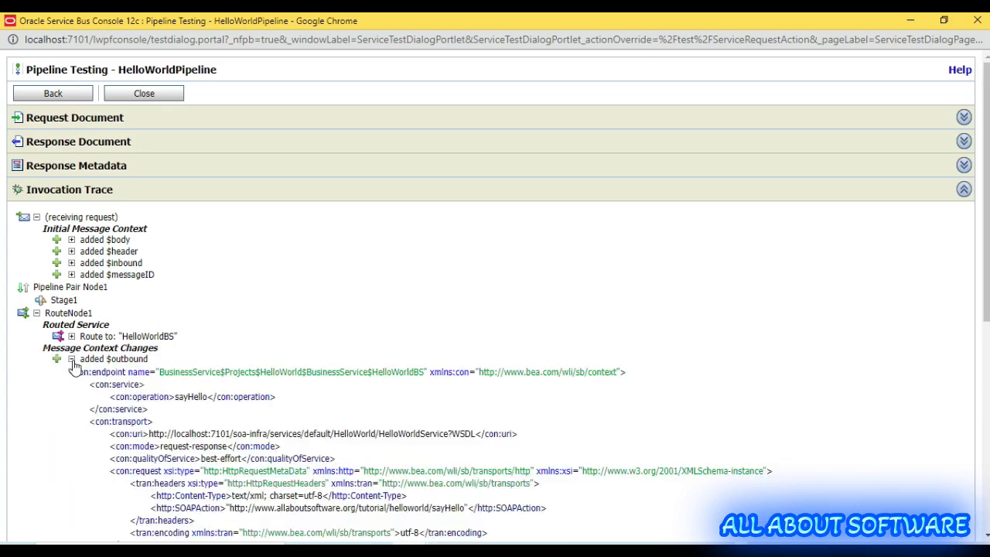
scroll(328, 432, "down", 4)
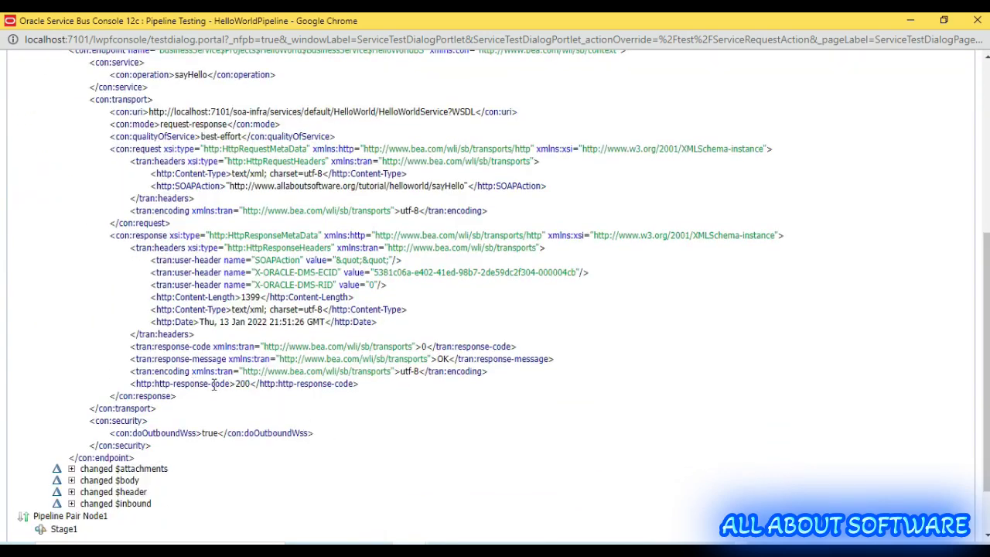
left_click(72, 468)
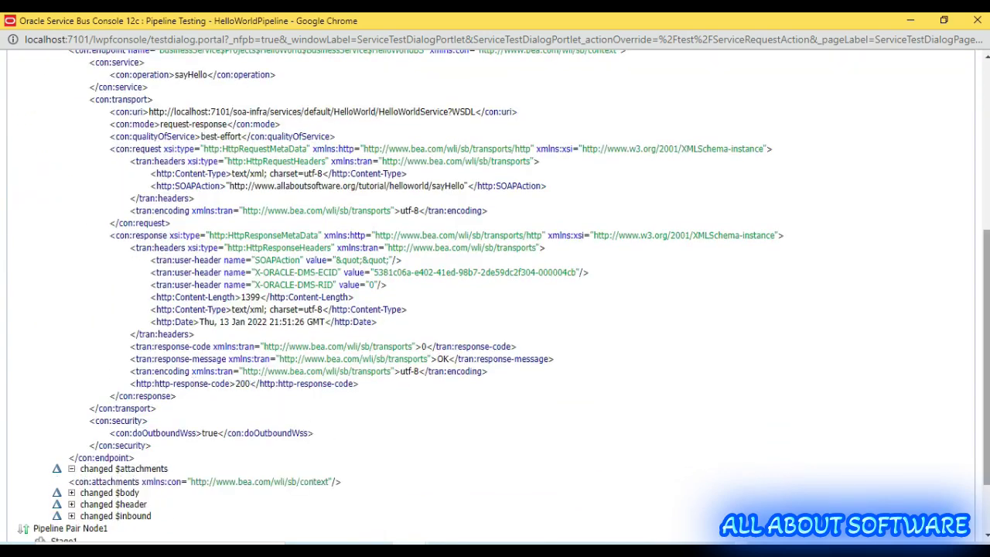
scroll(295, 429, "down", 1)
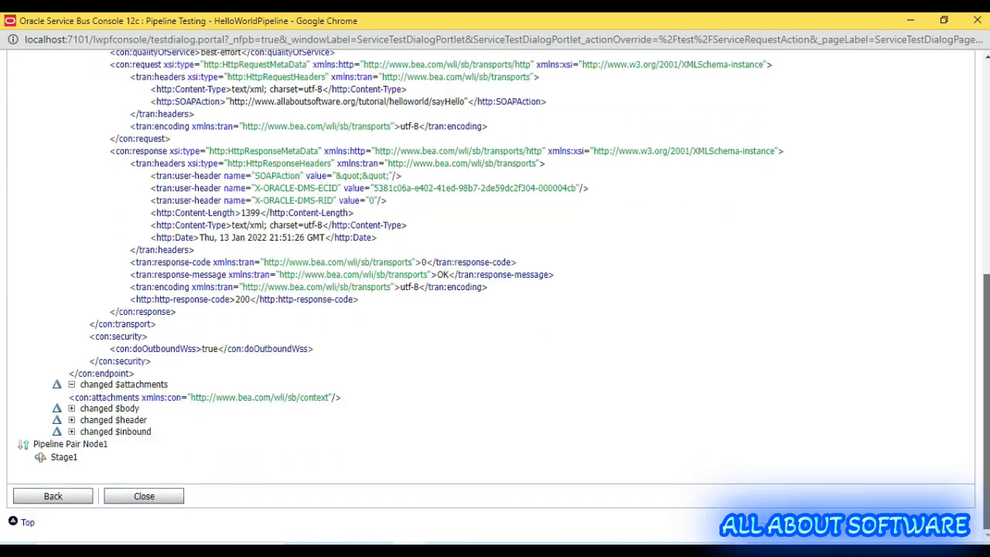
left_click(71, 408)
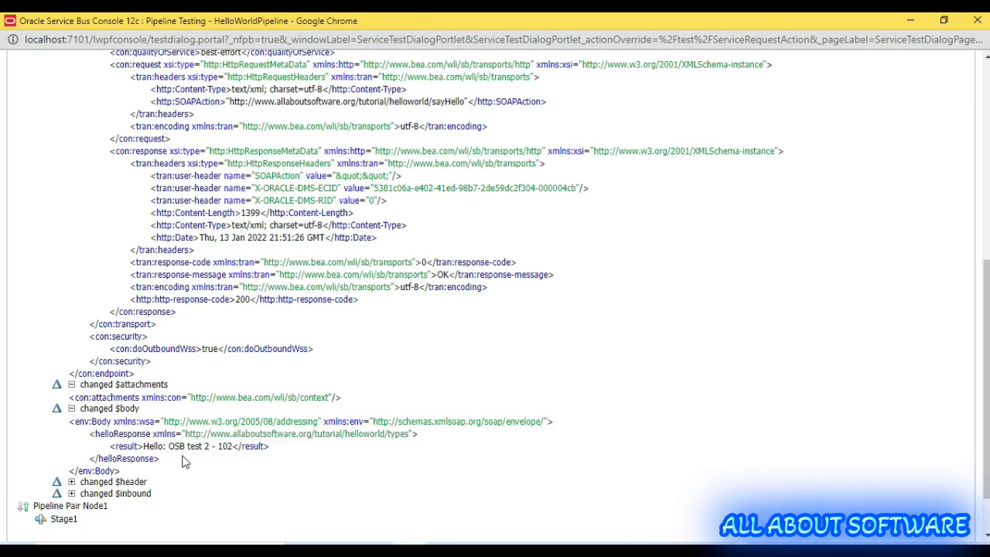
left_click(71, 481)
scroll(674, 515, "down", 1)
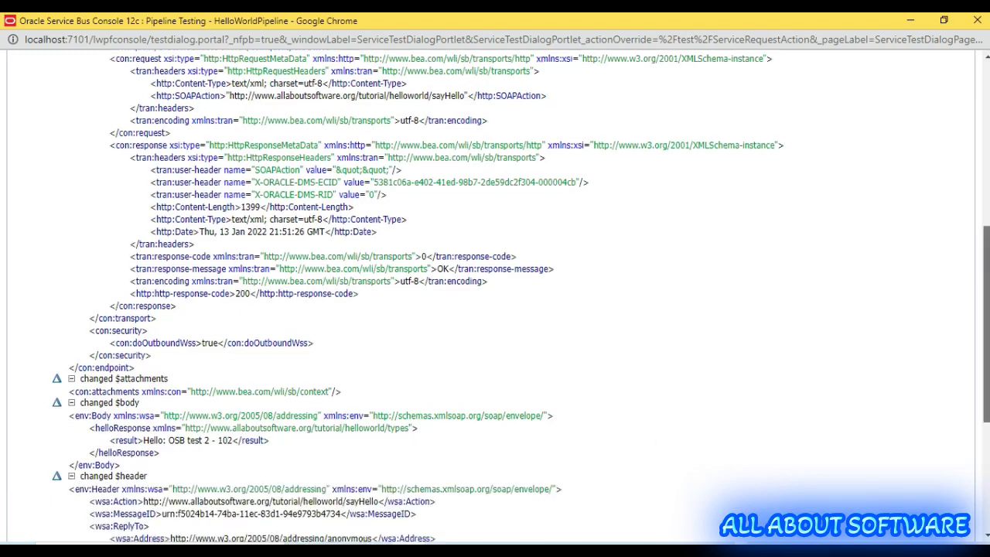
scroll(518, 297, "down", 3)
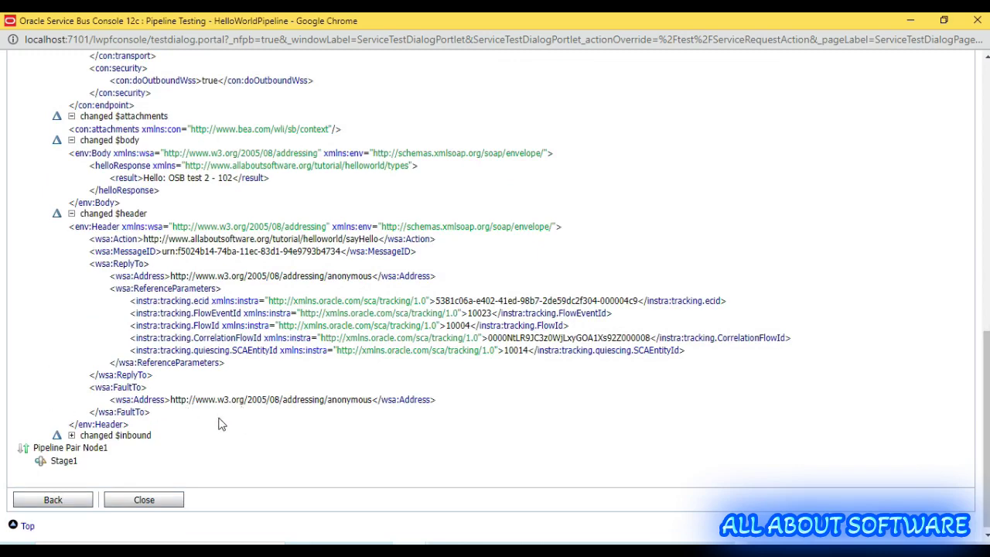
left_click(71, 436)
scroll(525, 340, "down", 2)
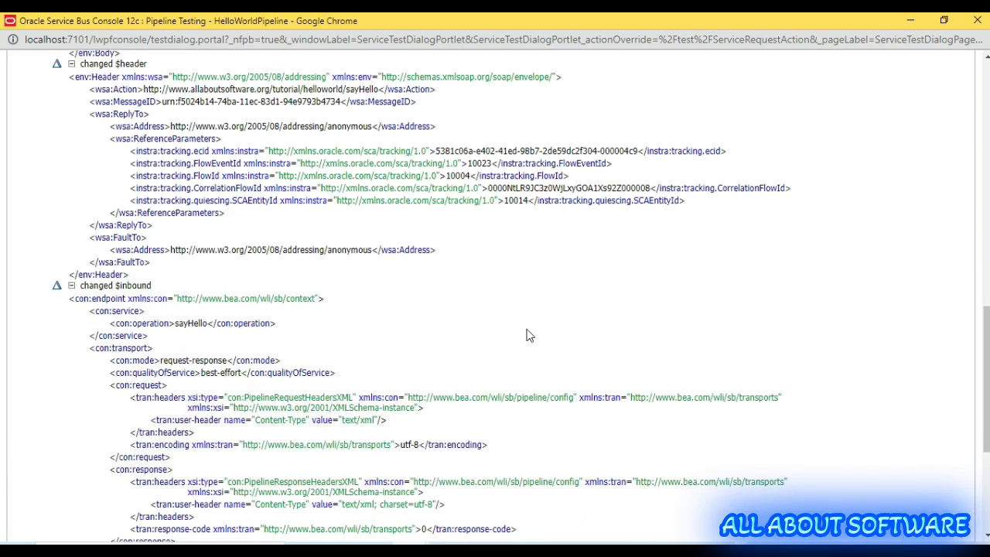
scroll(529, 335, "down", 3)
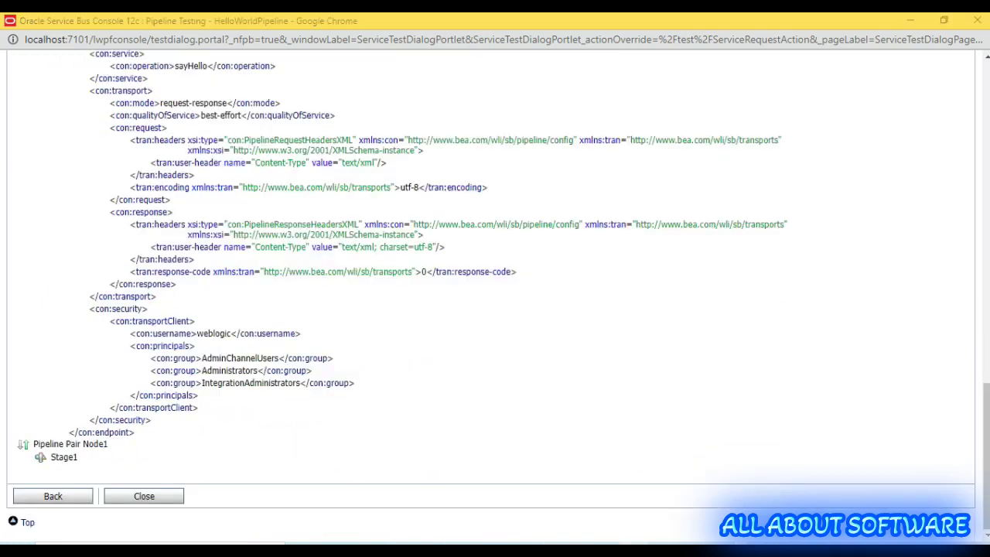
Switch to JDeveloper, maximize the IntegratedWebLogicServer log, and inspect the Stage1 request and response log entries across their full width
key("alt+Tab")
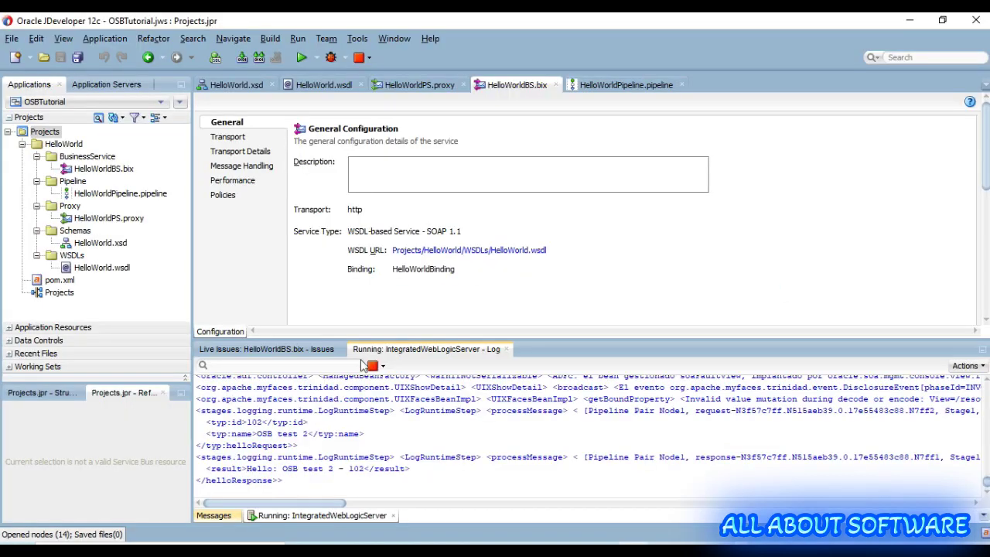
double_click(413, 349)
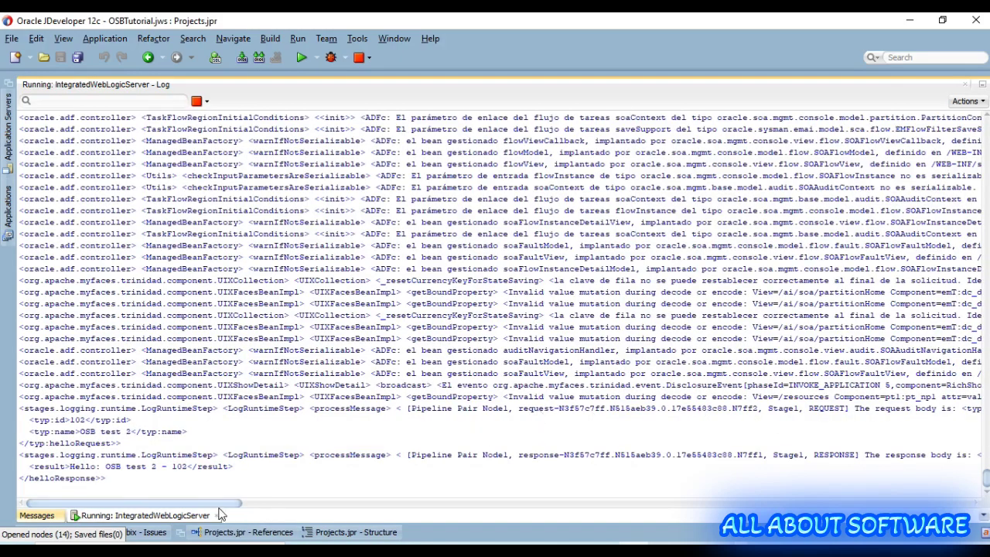
left_click_drag(221, 502, 348, 523)
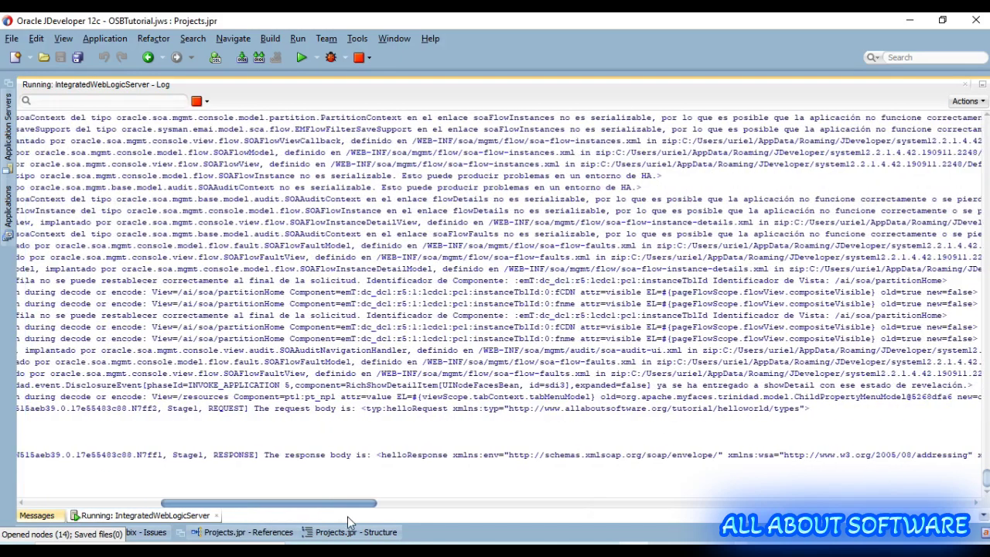
left_click_drag(258, 409, 353, 434)
left_click(370, 412)
left_click_drag(266, 500, 240, 500)
Check the logged request's id and name, and highlight the result text in the logged helloResponse
left_click(93, 428)
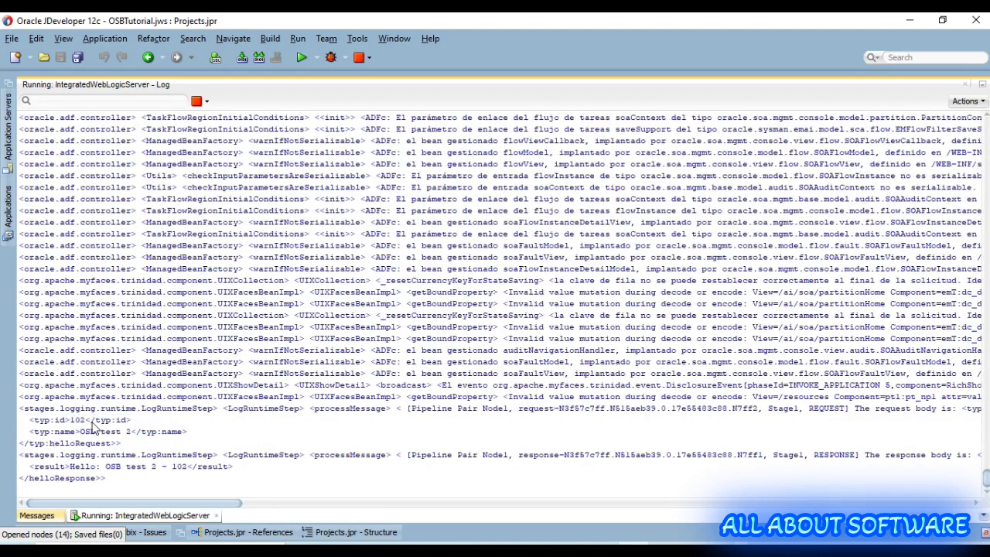
left_click_drag(81, 431, 133, 435)
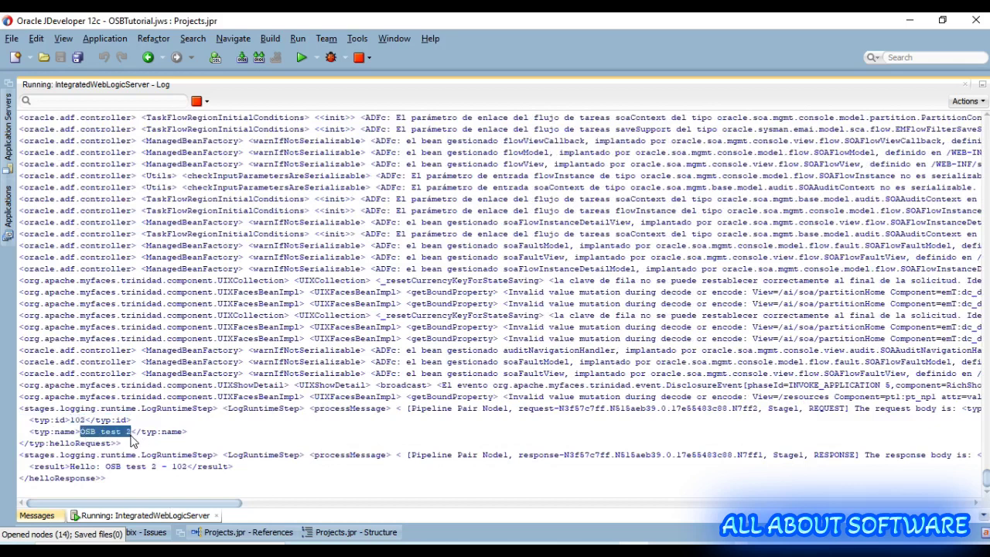
left_click_drag(70, 466, 197, 468)
left_click(234, 477)
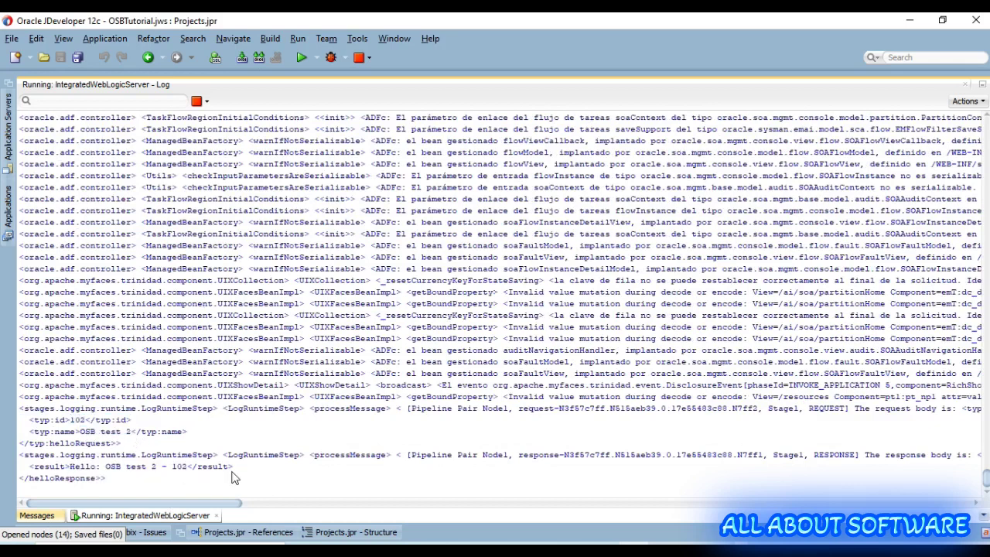
left_click_drag(70, 467, 188, 468)
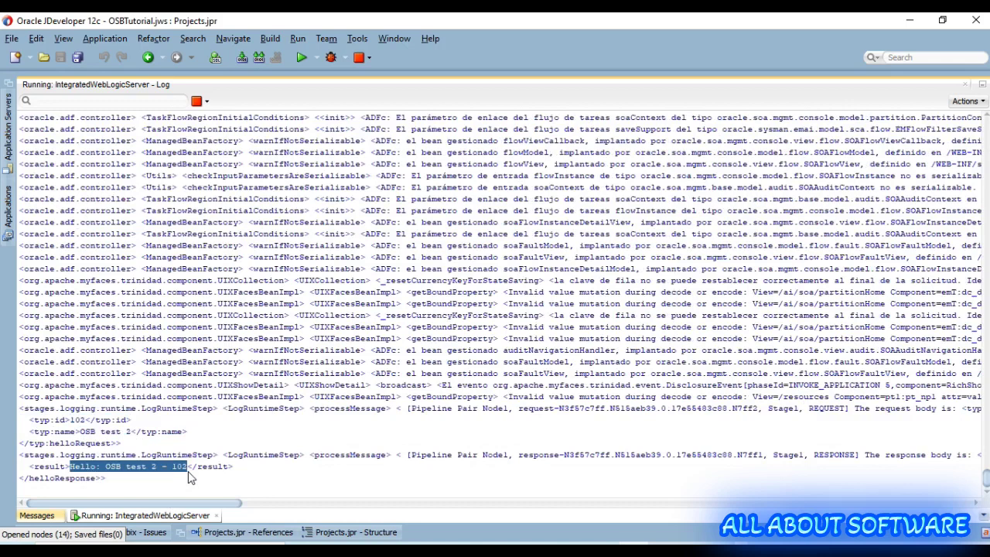
Switch to Enterprise Manager in Chrome, rerun the flow instance search, and open the flow trace of instance 10004
left_click(533, 542)
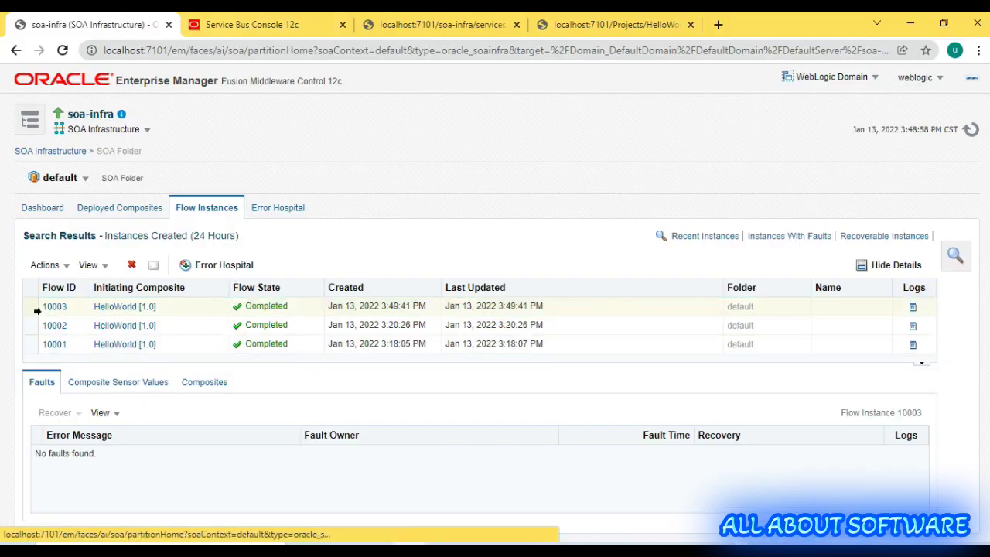
left_click(56, 309)
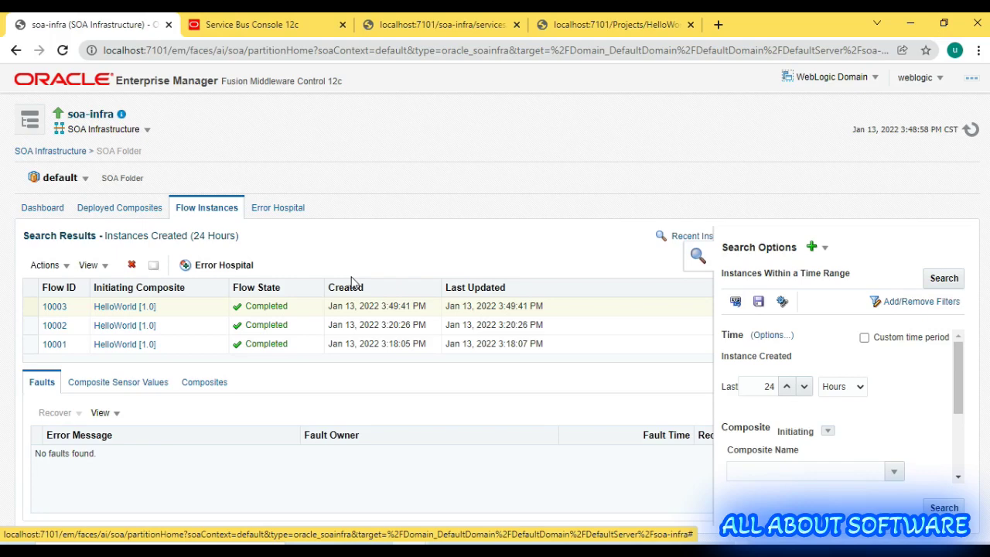
left_click(943, 277)
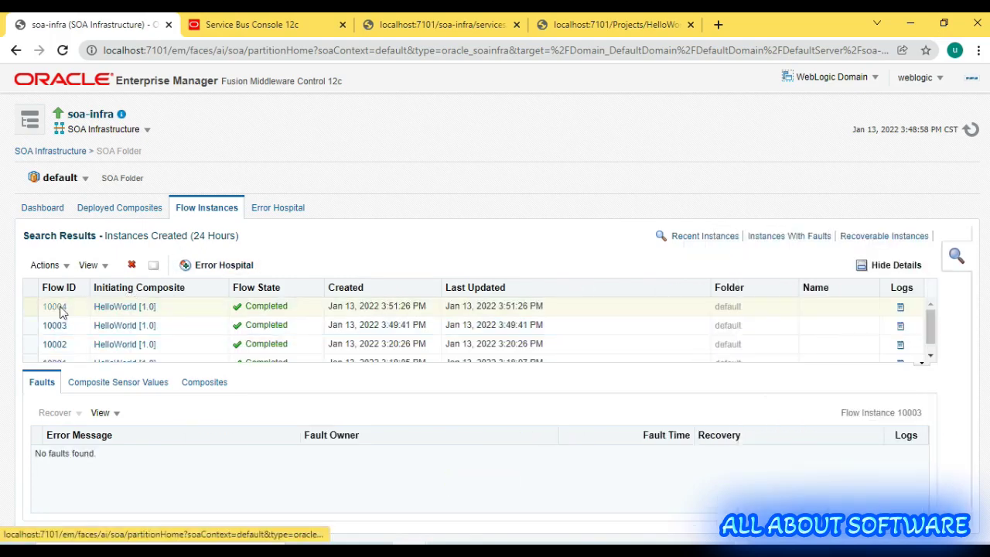
left_click(55, 307)
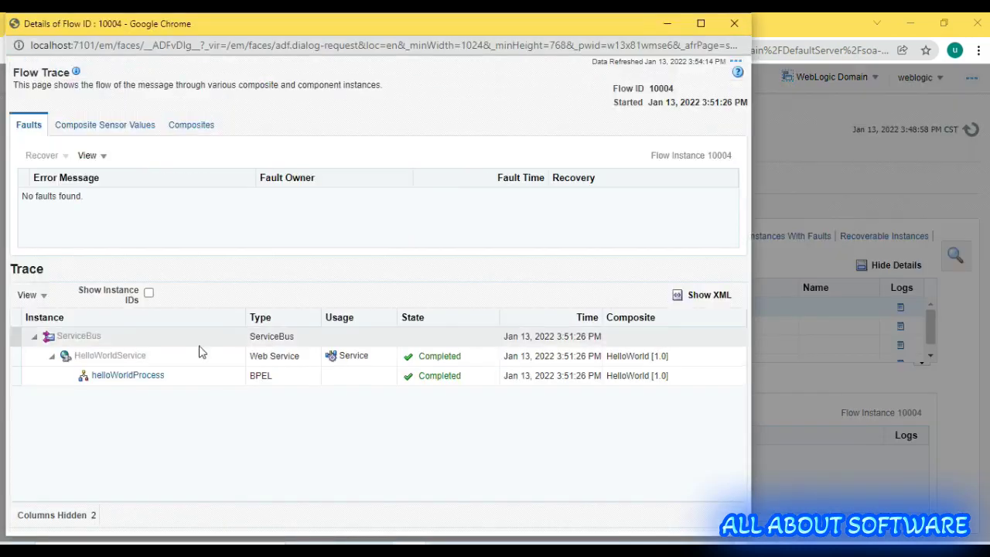
Open the helloWorldProcess instance and review the audit trails of its start and concatAllInfromation activities, closing each after viewing
left_click(141, 376)
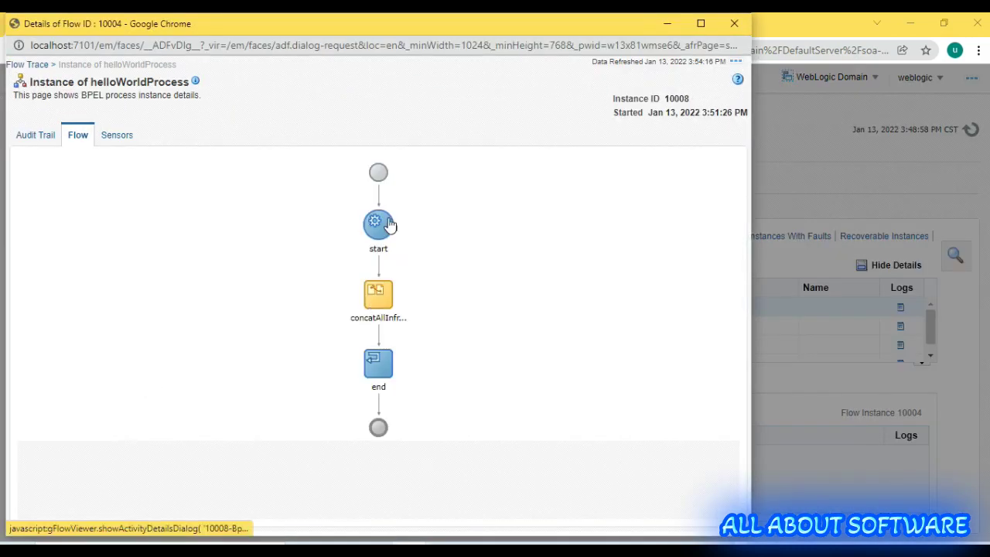
left_click(391, 225)
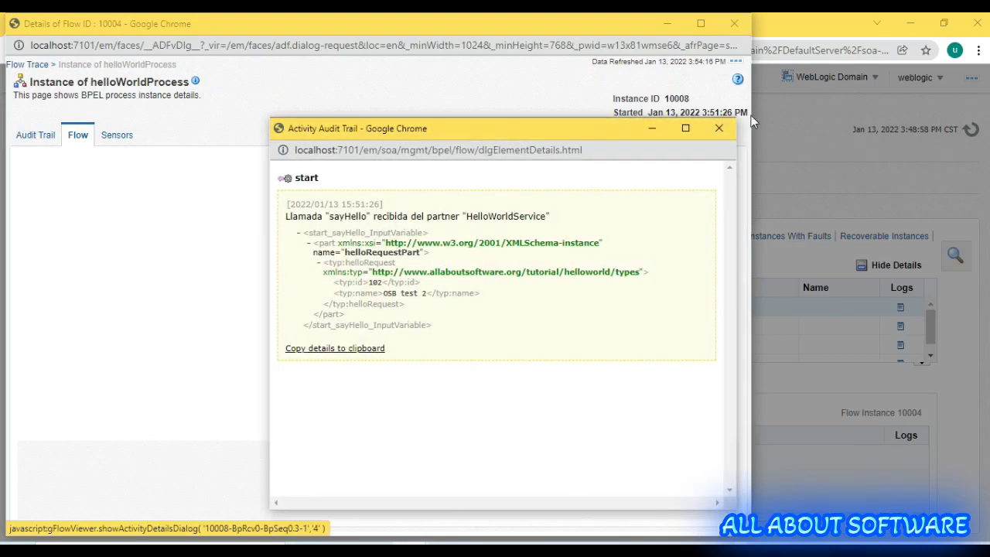
left_click(727, 126)
left_click(392, 310)
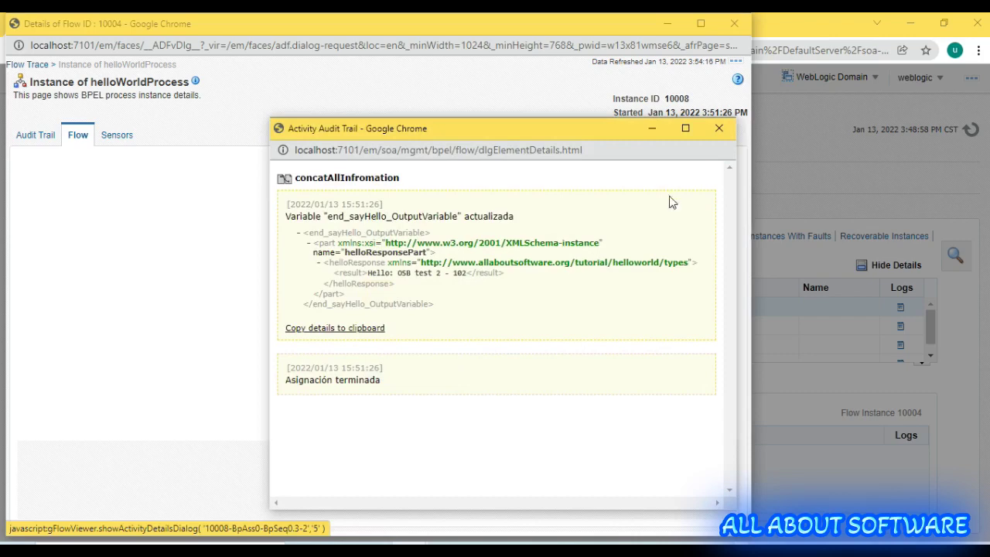
left_click(719, 130)
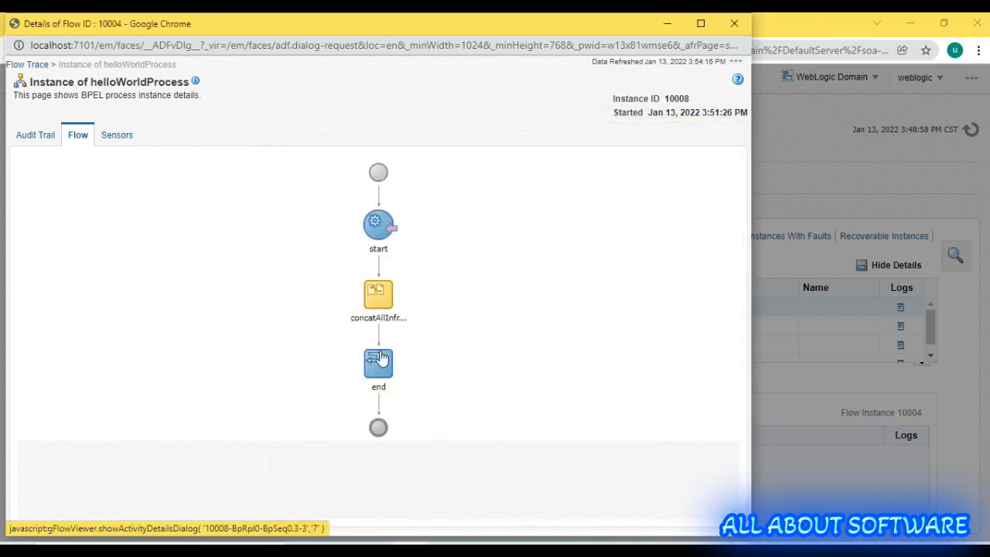
Review the response result in the end activity's audit trail and close the flow details window
left_click(379, 360)
left_click_drag(465, 272, 369, 272)
left_click(435, 280)
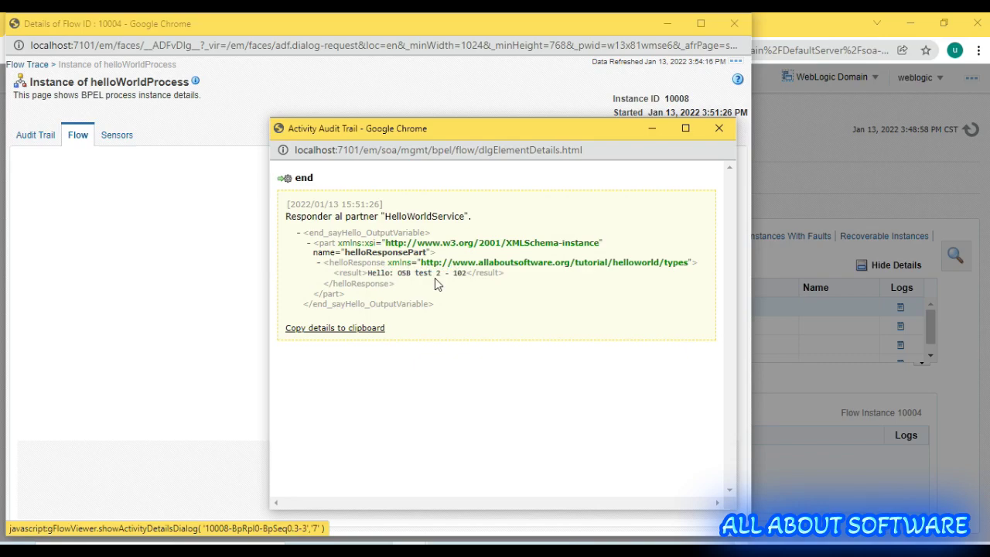
left_click(732, 32)
left_click(733, 26)
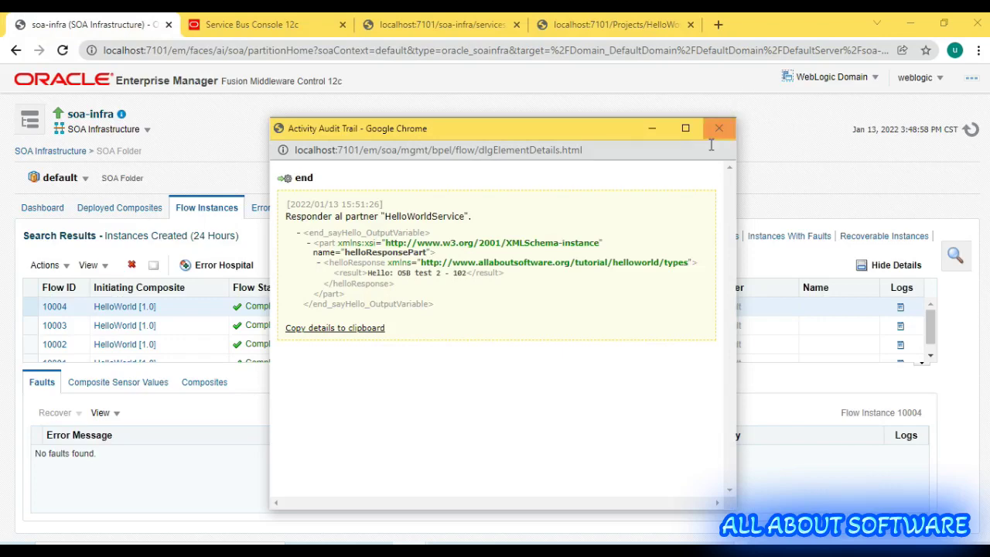